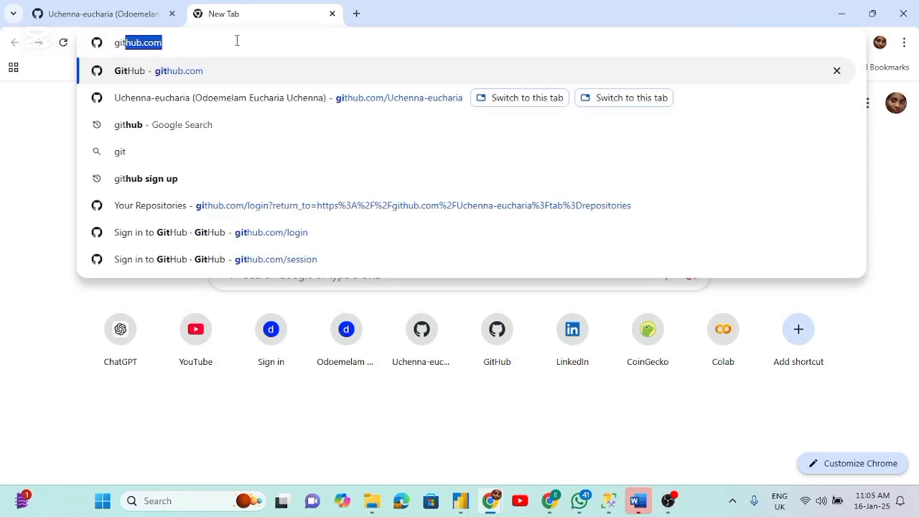
Search the web for "github sign up" and open GitHub's free account creation page from the results.
{"action": "type", "text": "b ss"}
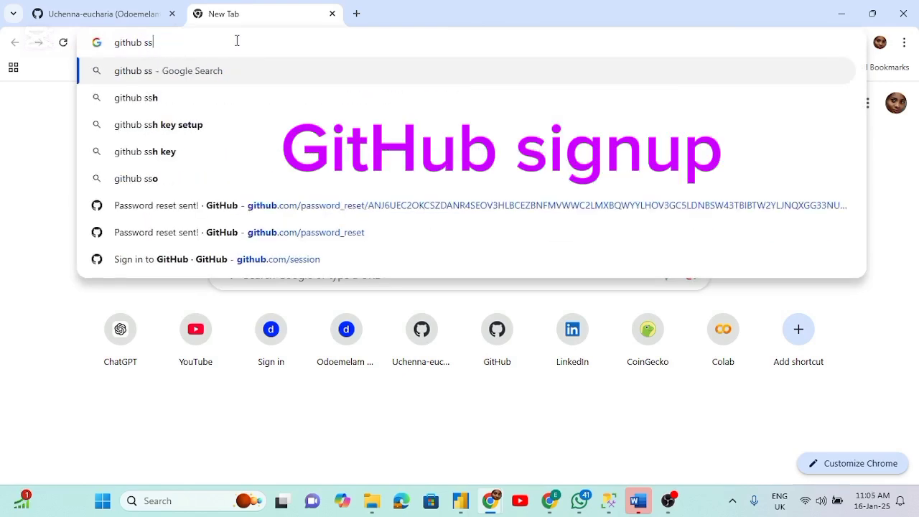
{"action": "key", "text": "BackSpace"}
{"action": "type", "text": "ig"}
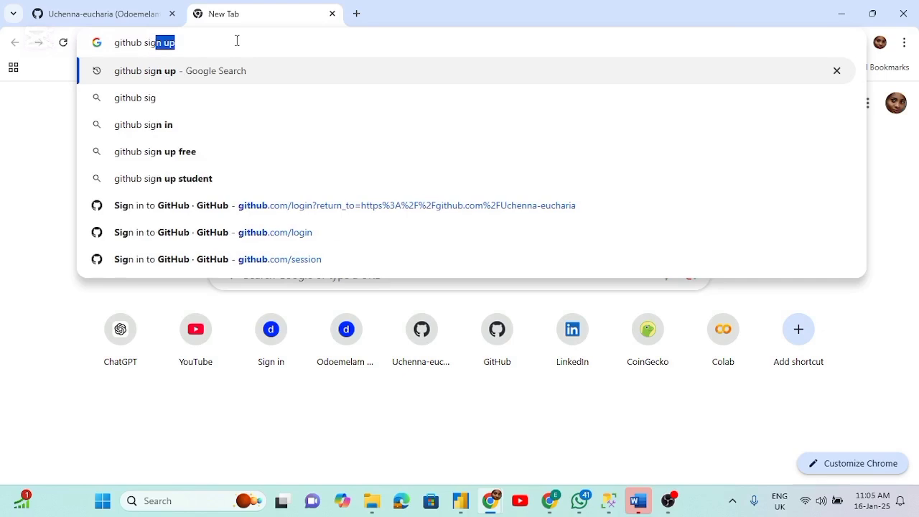
{"action": "key", "text": "Return"}
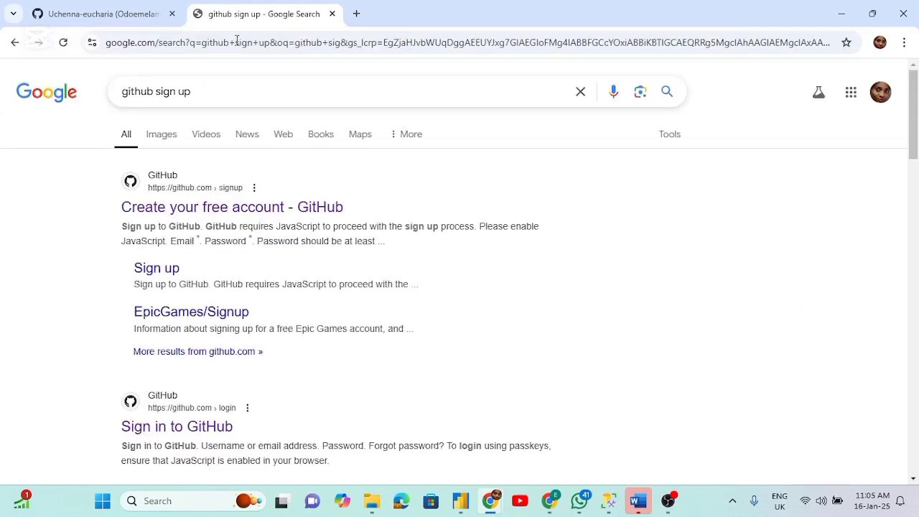
{"action": "left_click", "coordinate": [206, 211]}
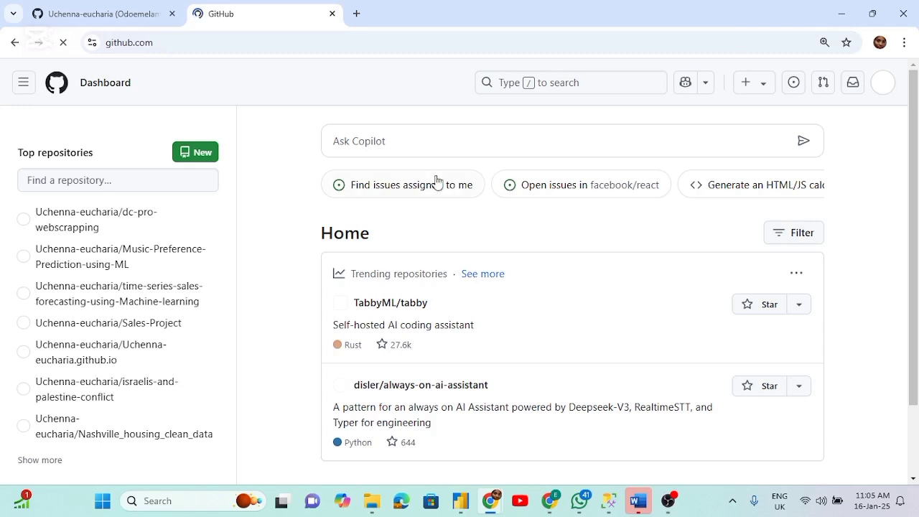
Start a new repository from the open GitHub profile page and name it "Attendance insight analysis using PoweBI".
{"action": "left_click", "coordinate": [108, 16]}
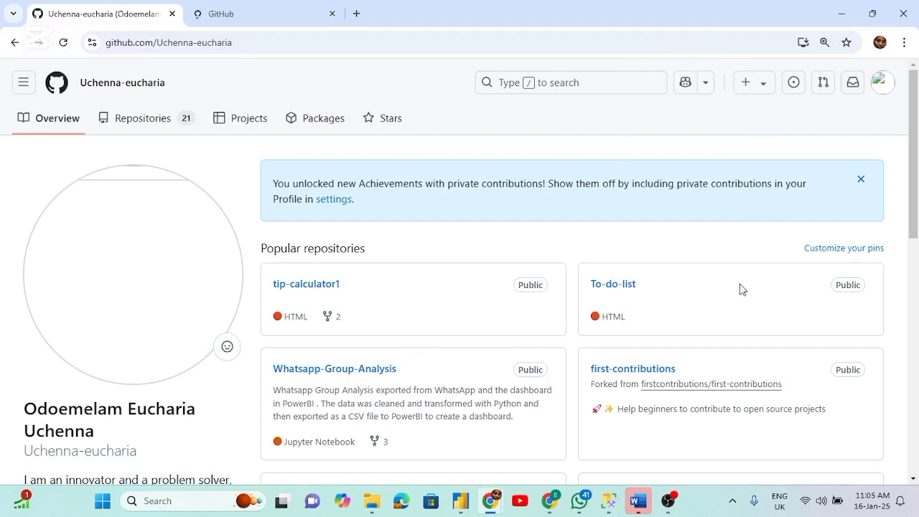
{"action": "left_click", "coordinate": [751, 88]}
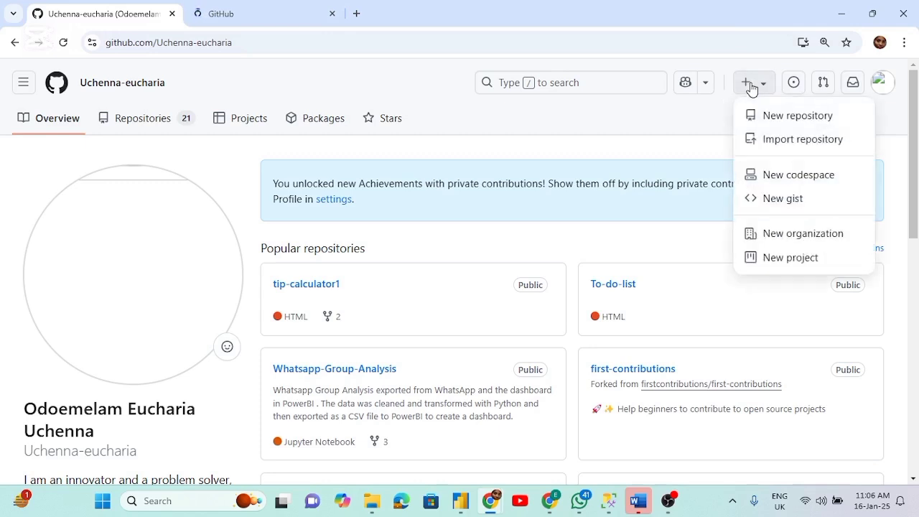
{"action": "left_click", "coordinate": [779, 118]}
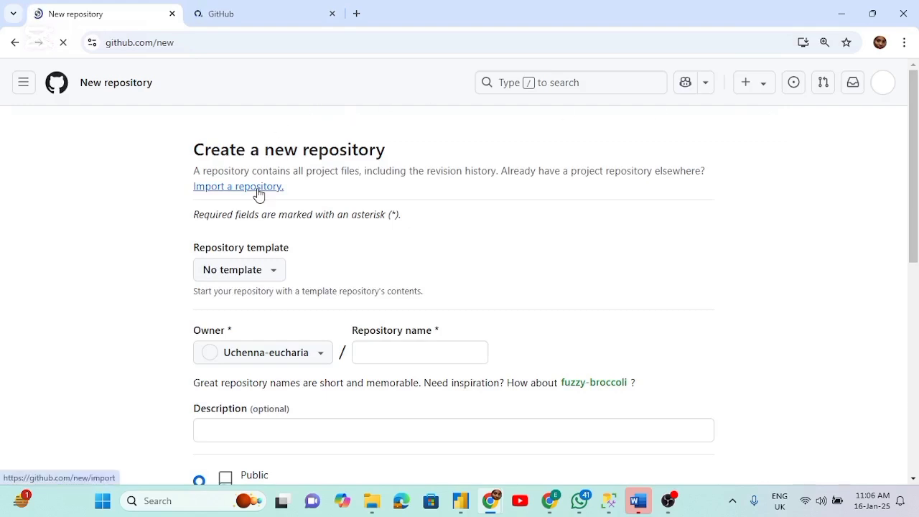
{"action": "left_click", "coordinate": [407, 354]}
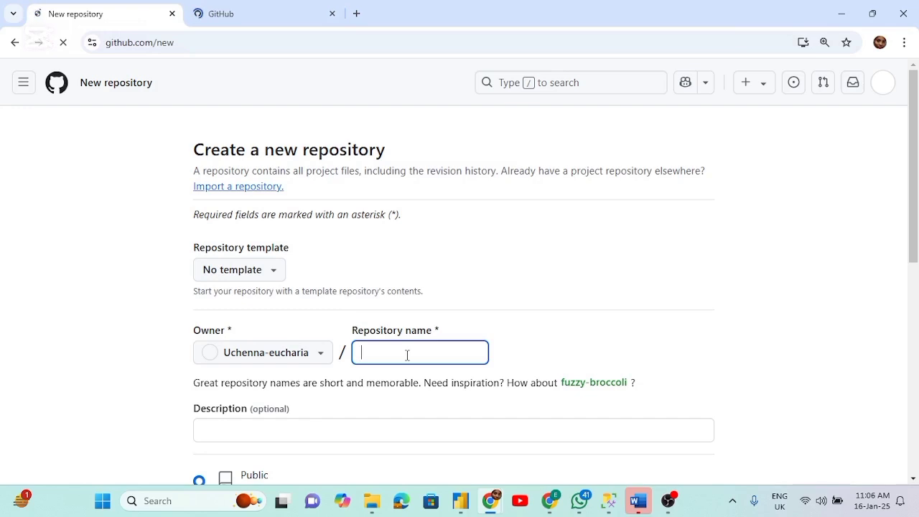
{"action": "type", "text": "Attendance "}
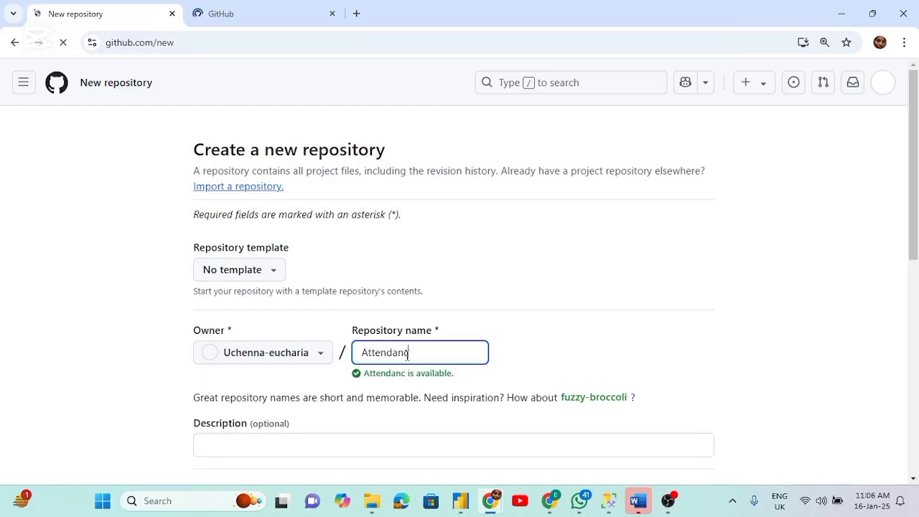
{"action": "type", "text": "insight an"}
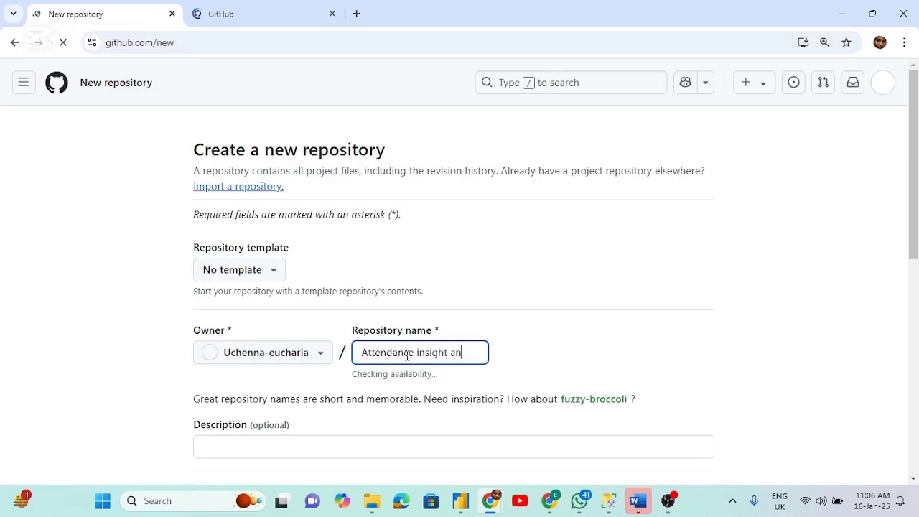
{"action": "type", "text": "alysis"}
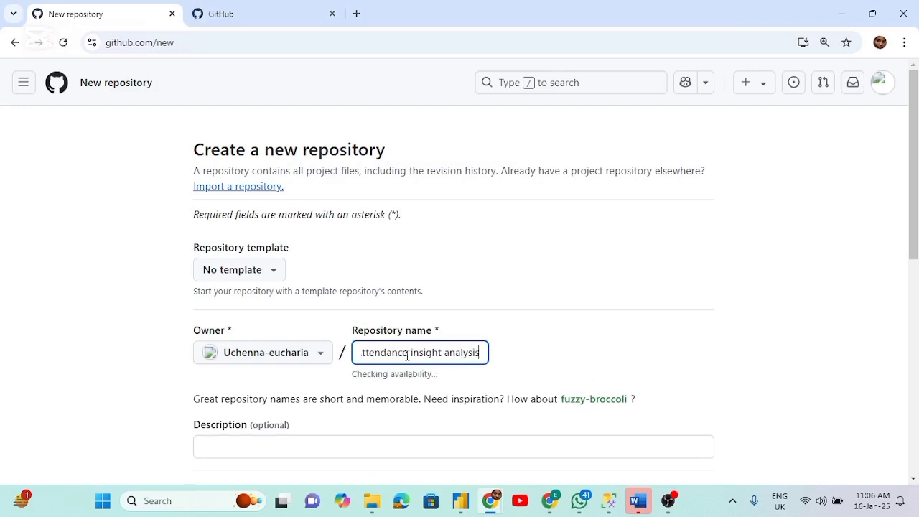
{"action": "type", "text": " using PoweBI"}
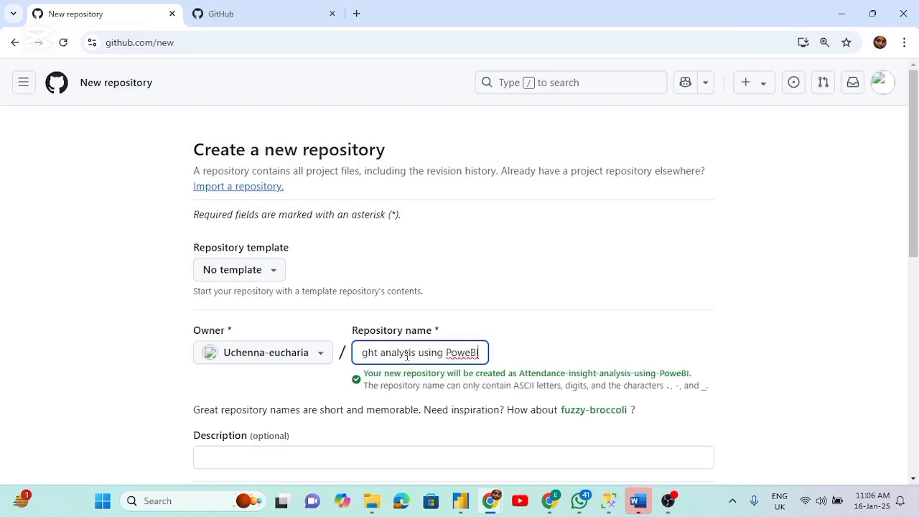
Leave the description empty, include a README file, and create the public repository without a .gitignore or license.
{"action": "left_click_drag", "start_coordinate": [914, 203], "coordinate": [914, 253]}
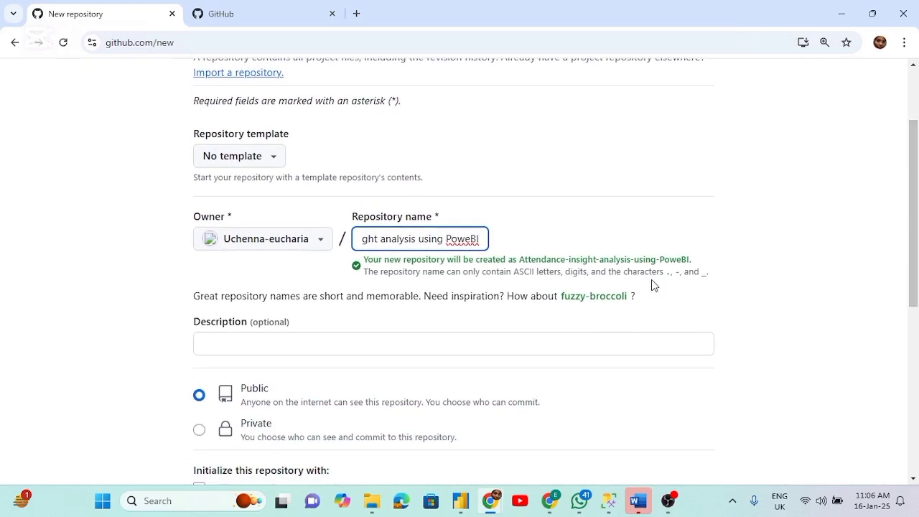
{"action": "left_click", "coordinate": [471, 345]}
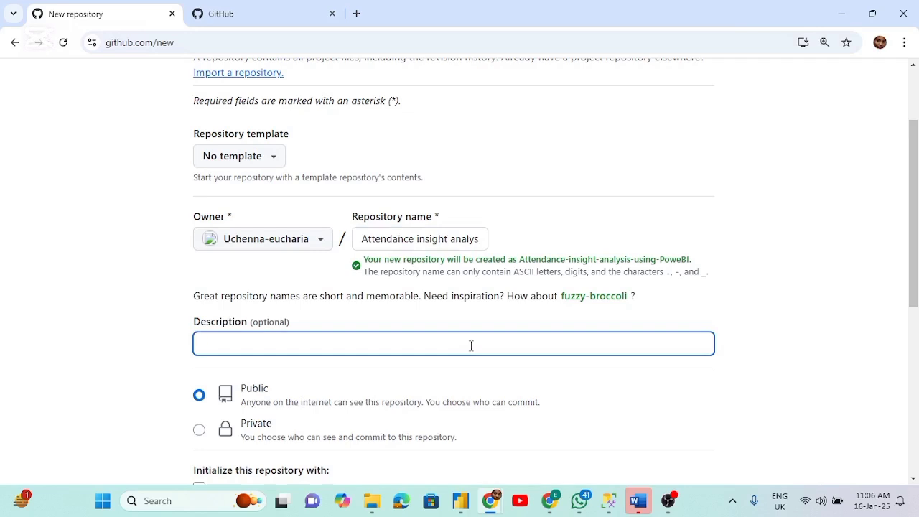
{"action": "left_click_drag", "start_coordinate": [917, 232], "coordinate": [903, 293]}
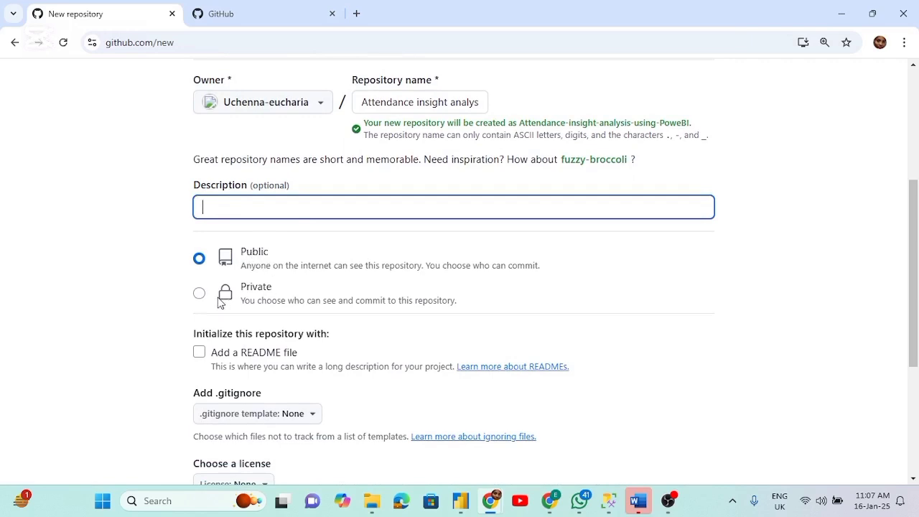
{"action": "left_click", "coordinate": [199, 353]}
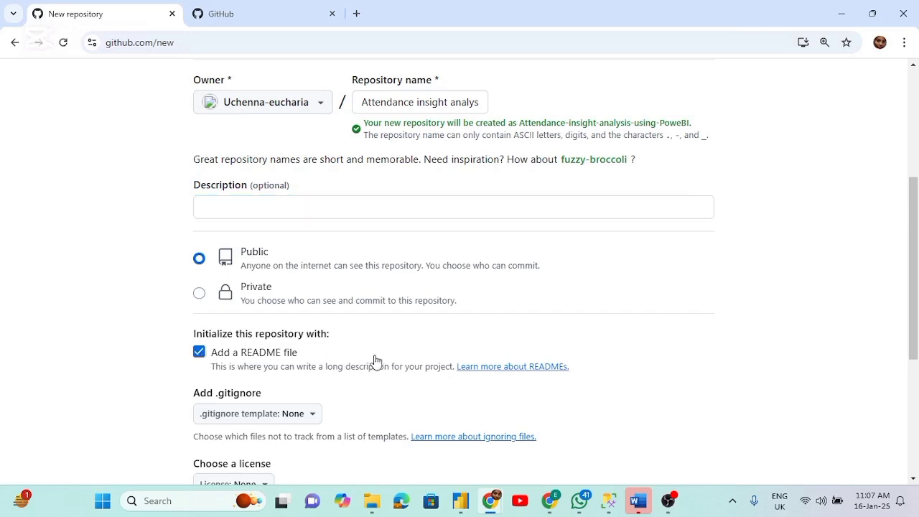
{"action": "left_click_drag", "start_coordinate": [913, 303], "coordinate": [913, 347]}
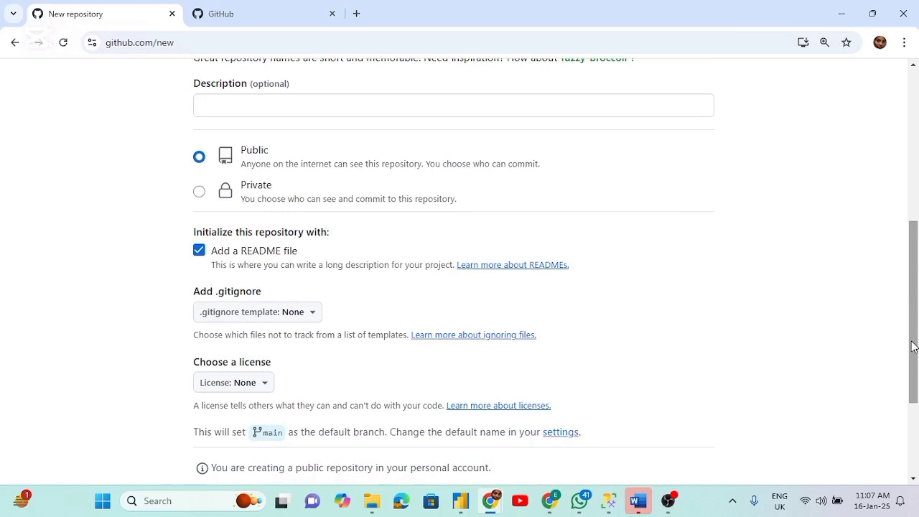
{"action": "left_click_drag", "start_coordinate": [914, 347], "coordinate": [909, 397]}
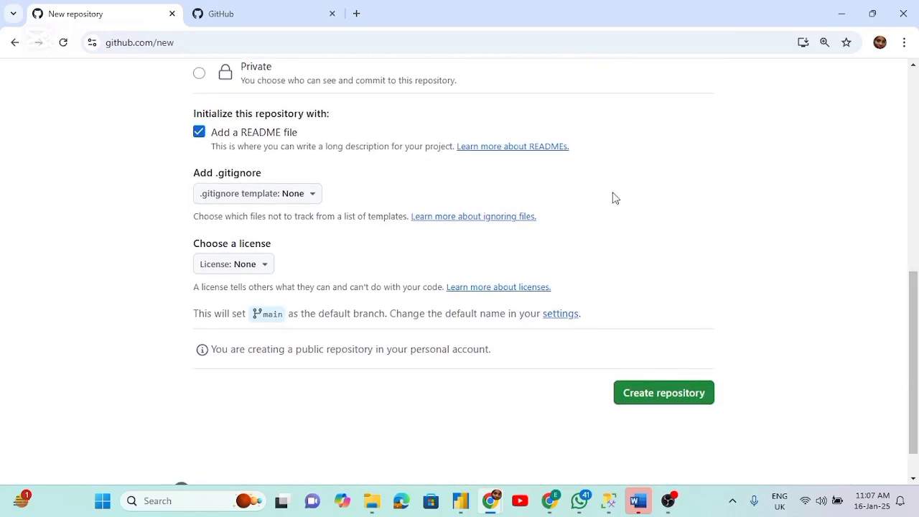
{"action": "left_click", "coordinate": [675, 395]}
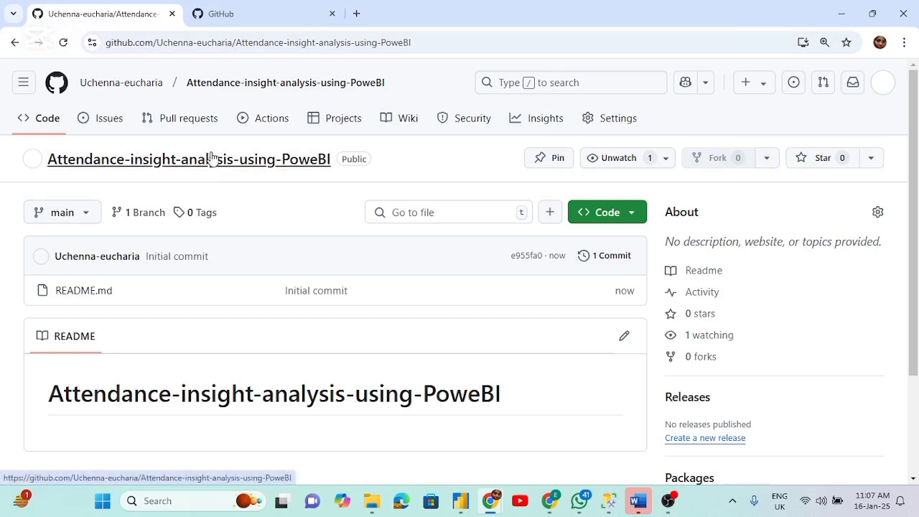
View the new repository's general settings and return to its code page.
{"action": "left_click", "coordinate": [614, 124]}
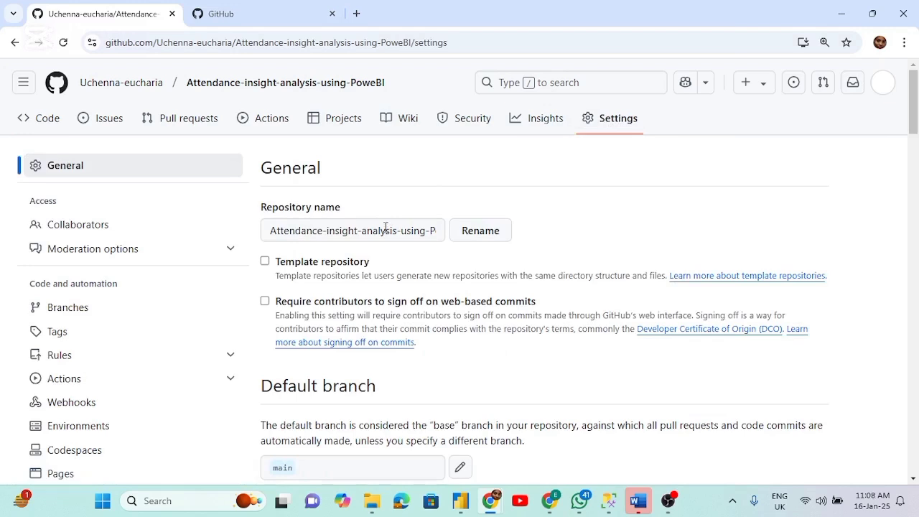
{"action": "left_click_drag", "start_coordinate": [915, 107], "coordinate": [914, 76]}
{"action": "left_click", "coordinate": [14, 43]}
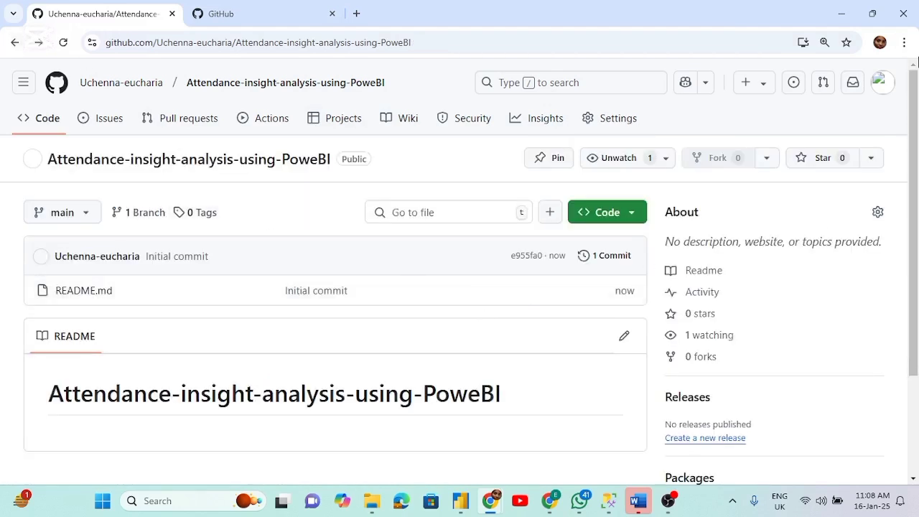
Check the project write-up in the Word document, return to the repository in Chrome, and open README.md for editing.
{"action": "left_click_drag", "start_coordinate": [910, 75], "coordinate": [908, 139]}
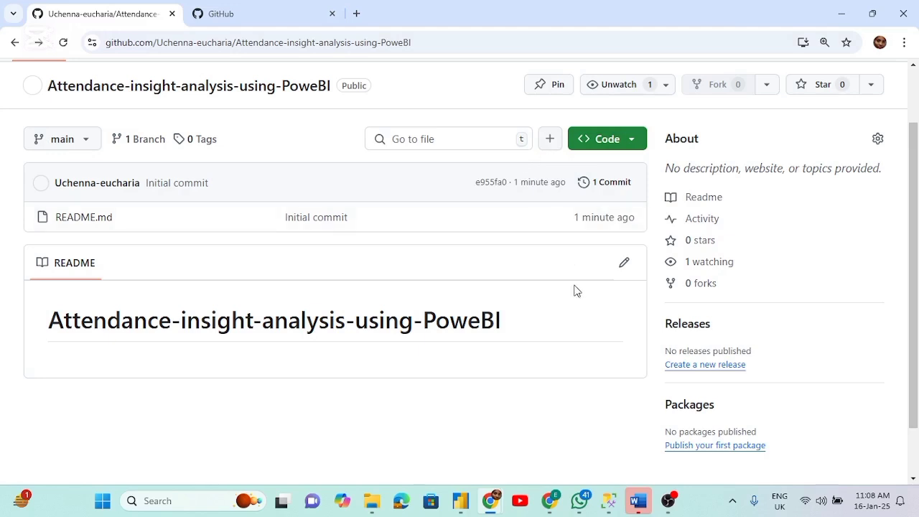
{"action": "left_click", "coordinate": [638, 500]}
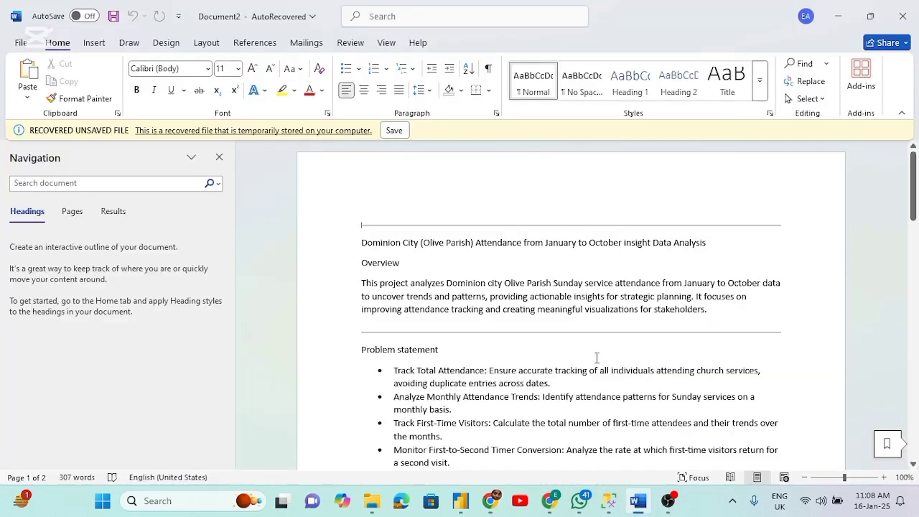
{"action": "key", "text": "alt+Tab"}
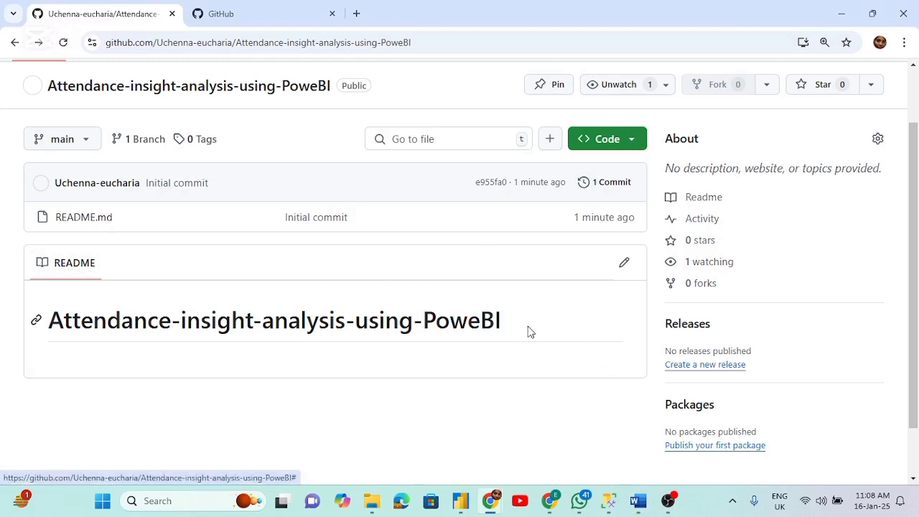
{"action": "left_click", "coordinate": [624, 265]}
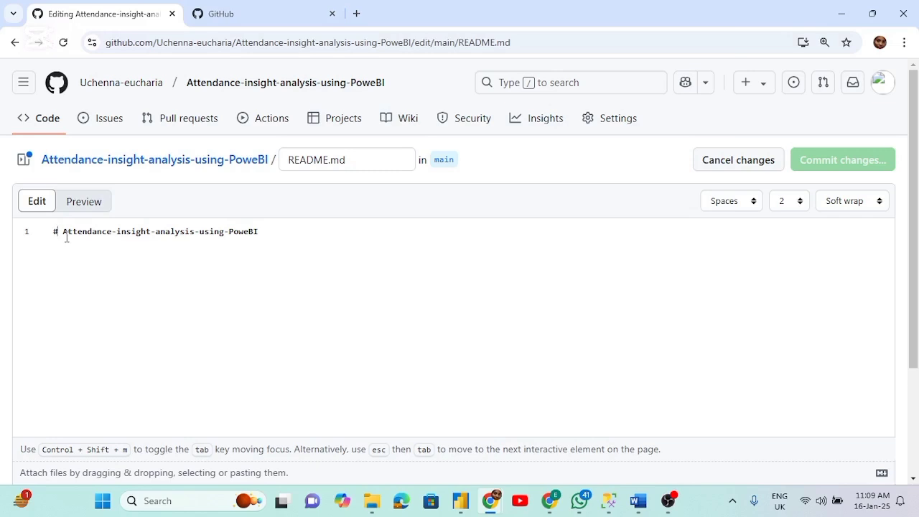
Try the README title as a second-level heading (##) and preview it.
{"action": "type", "text": "£"}
{"action": "key", "text": "BackSpace"}
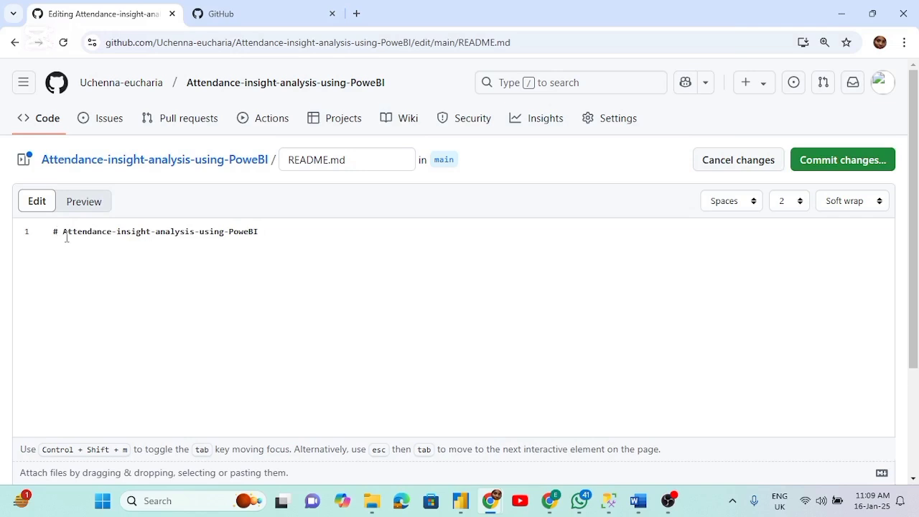
{"action": "type", "text": "#"}
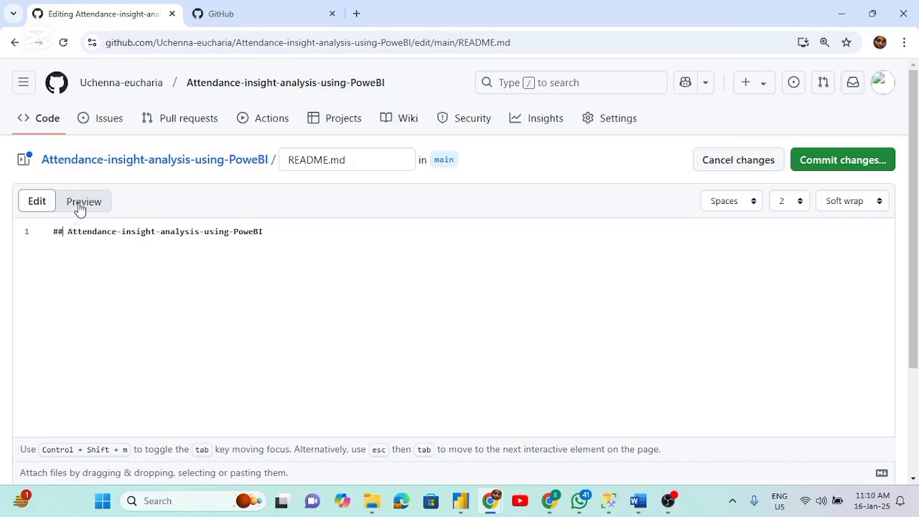
{"action": "left_click", "coordinate": [80, 205]}
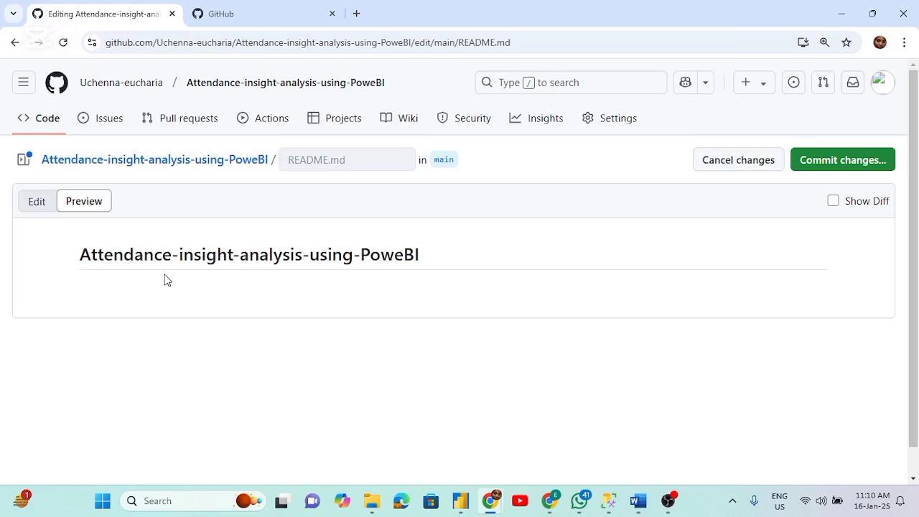
Restore the README title to a first-level heading (#), preview it, and return to editing.
{"action": "left_click", "coordinate": [36, 206]}
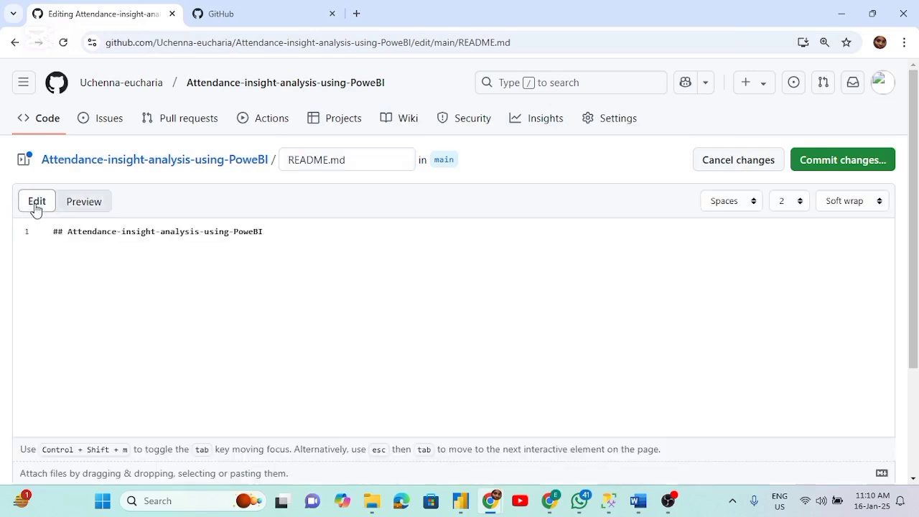
{"action": "left_click", "coordinate": [65, 233]}
{"action": "key", "text": "BackSpace"}
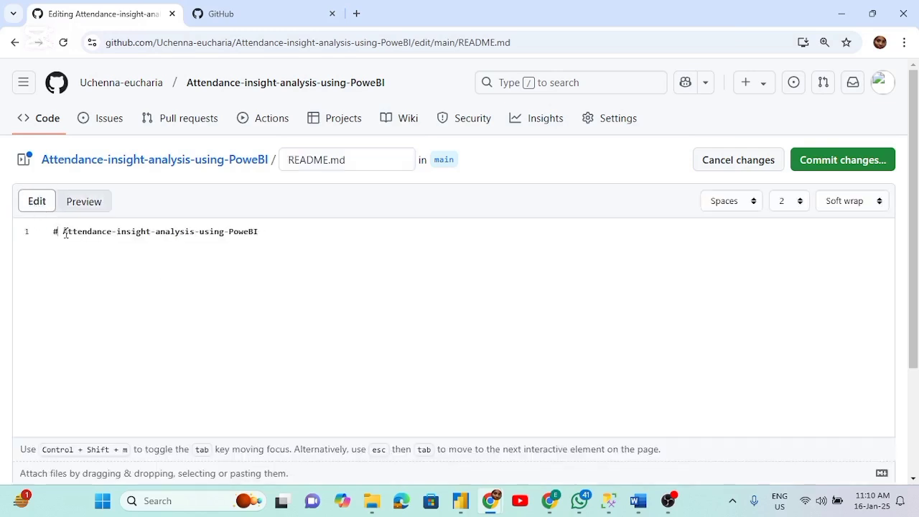
{"action": "left_click", "coordinate": [90, 203]}
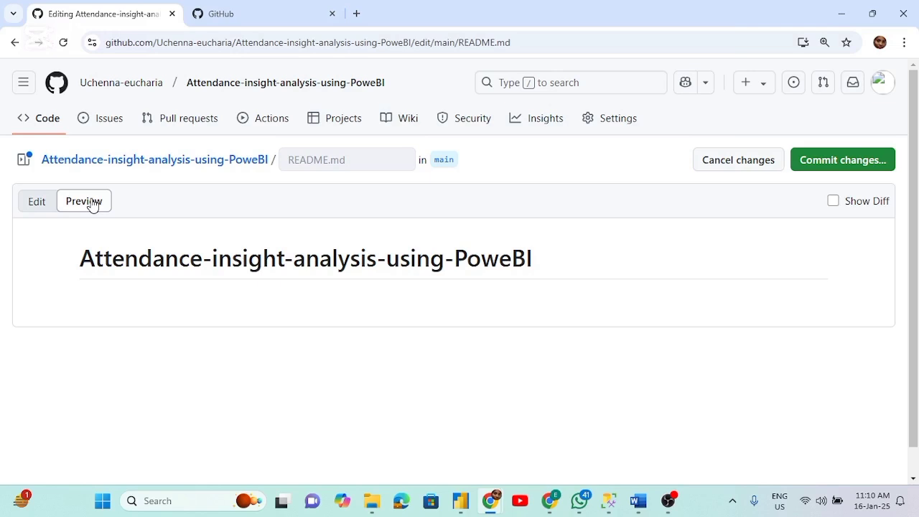
{"action": "left_click", "coordinate": [37, 203]}
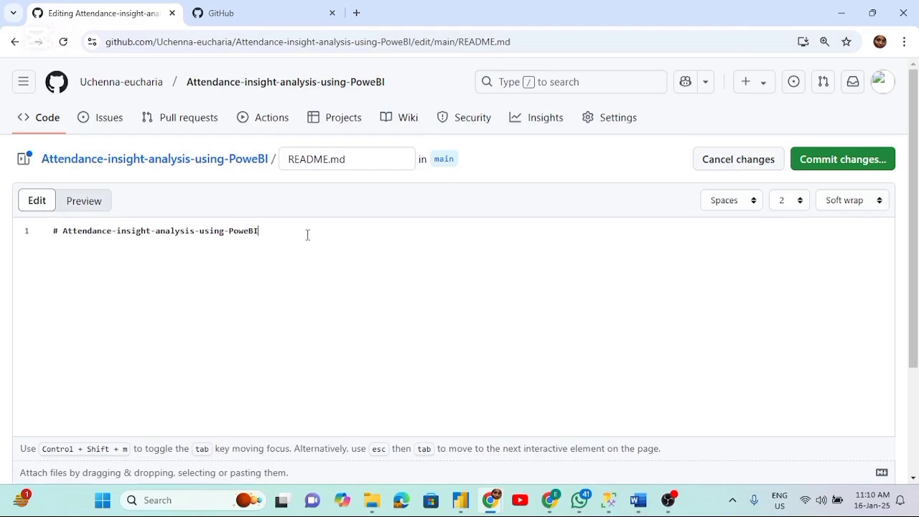
Insert "Dominion cuty (Olive Parish)" before "Attendance" in the README title.
{"action": "type", "text": "Dominion cuty (Olive o"}
{"action": "key", "text": "BackSpace"}
{"action": "type", "text": "PArish )"}
{"action": "key", "text": "BackSpace"}
{"action": "key", "text": "BackSpace"}
{"action": "key", "text": "BackSpace"}
{"action": "key", "text": "BackSpace"}
{"action": "key", "text": "BackSpace"}
{"action": "key", "text": "BackSpace"}
{"action": "key", "text": "BackSpace"}
{"action": "type", "text": "arish"}
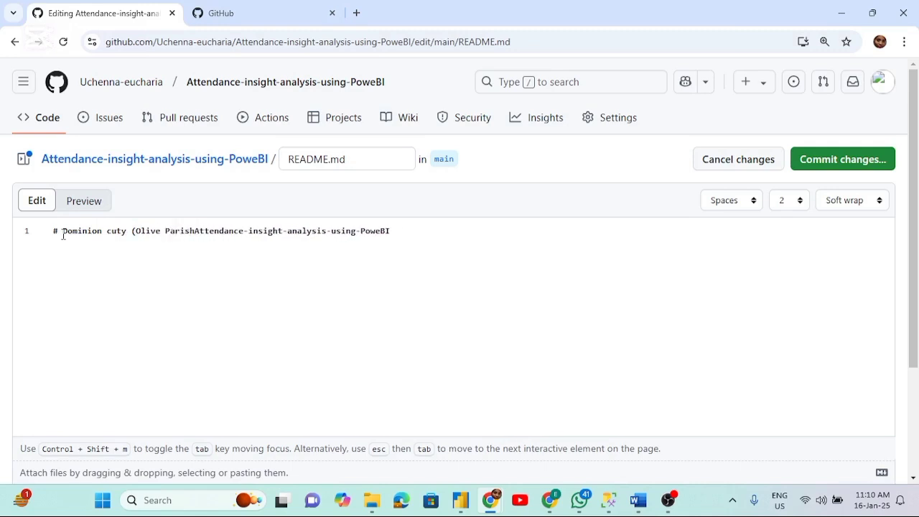
{"action": "type", "text": ")"}
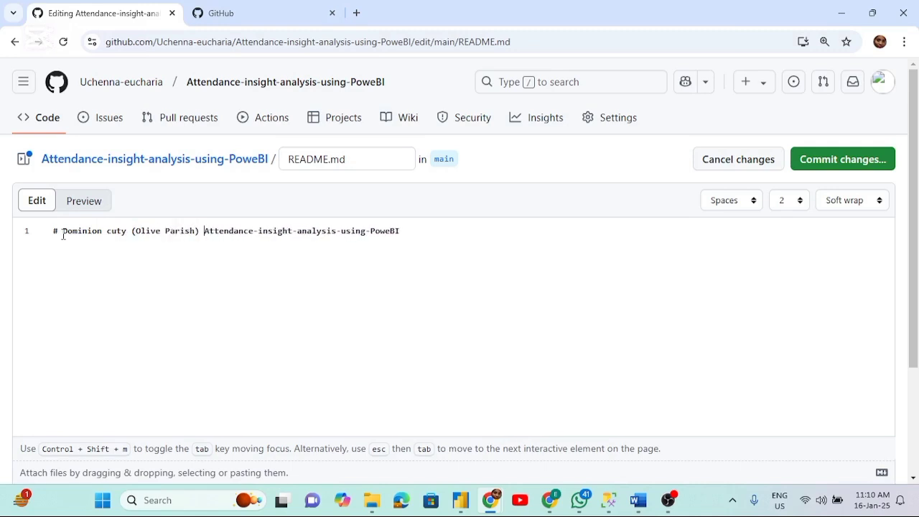
Insert "from January to October" after "Attendance" in the README title.
{"action": "left_click", "coordinate": [254, 231]}
{"action": "type", "text": "from "}
{"action": "type", "text": "January "}
{"action": "type", "text": "to Oct"}
{"action": "type", "text": "iber"}
{"action": "key", "text": "BackSpace"}
{"action": "key", "text": "BackSpace"}
{"action": "key", "text": "BackSpace"}
{"action": "key", "text": "BackSpace"}
{"action": "type", "text": "ober"}
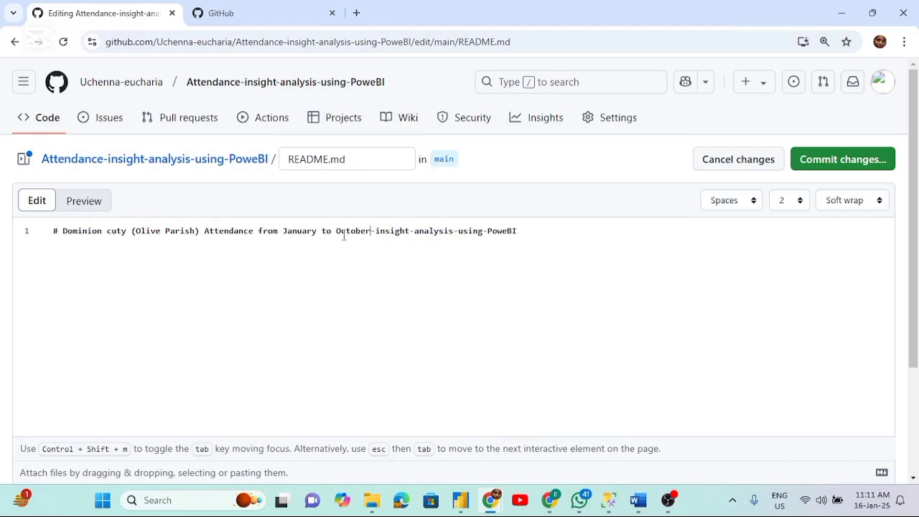
Replace the hyphens in "October-insight-analysis-using-PoweBI" with spaces in the README title, preview it, and return to editing.
{"action": "key", "text": "Delete"}
{"action": "left_click", "coordinate": [414, 230]}
{"action": "key", "text": "BackSpace"}
{"action": "left_click", "coordinate": [459, 230]}
{"action": "key", "text": "BackSpace"}
{"action": "left_click", "coordinate": [487, 230]}
{"action": "key", "text": "BackSpace"}
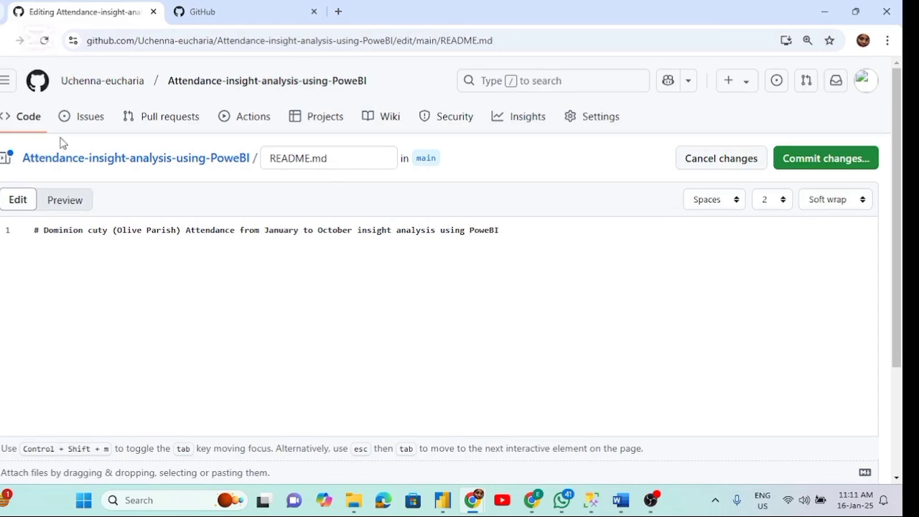
{"action": "left_click", "coordinate": [61, 204]}
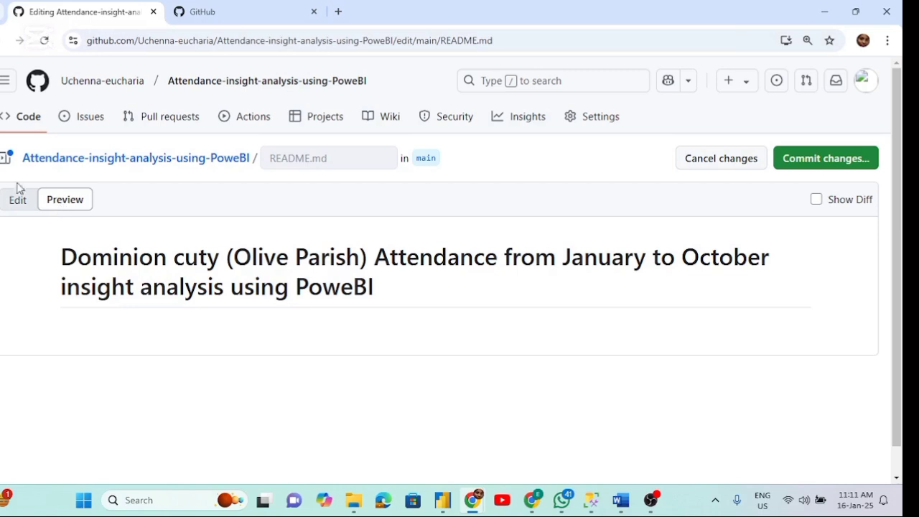
{"action": "left_click", "coordinate": [16, 206]}
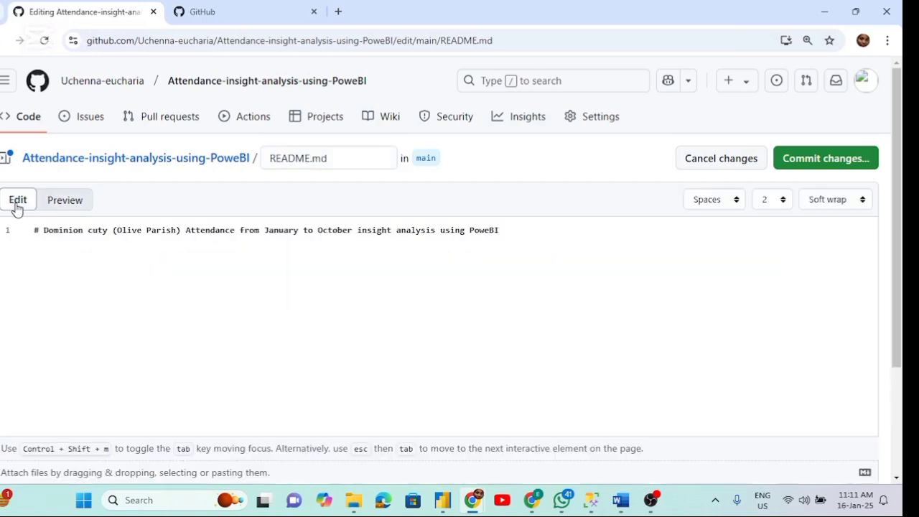
Correct "cuty" to "city" in the README title, preview it, and return to editing.
{"action": "left_click", "coordinate": [98, 231]}
{"action": "key", "text": "BackSpace"}
{"action": "type", "text": "i"}
{"action": "left_click", "coordinate": [68, 204]}
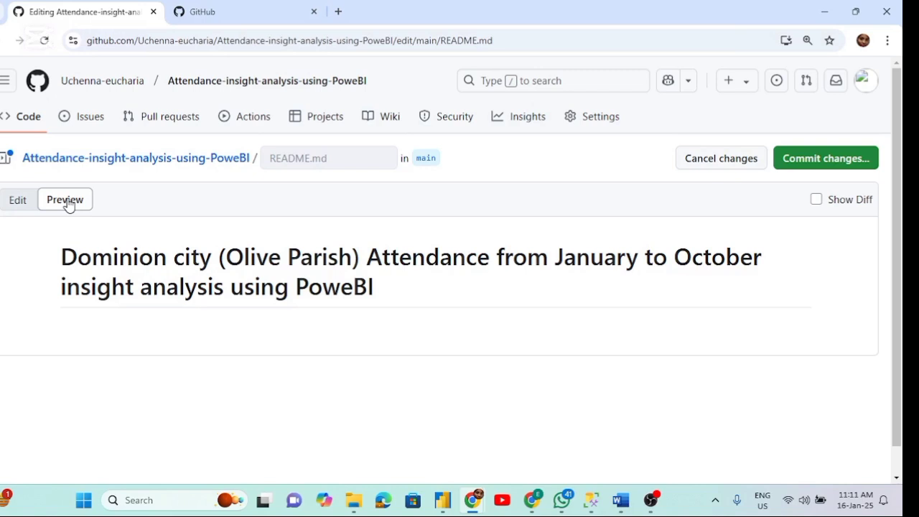
{"action": "left_click", "coordinate": [21, 200]}
Add the third-level heading "### Porject Overview" on a new line below the README title.
{"action": "left_click", "coordinate": [543, 237]}
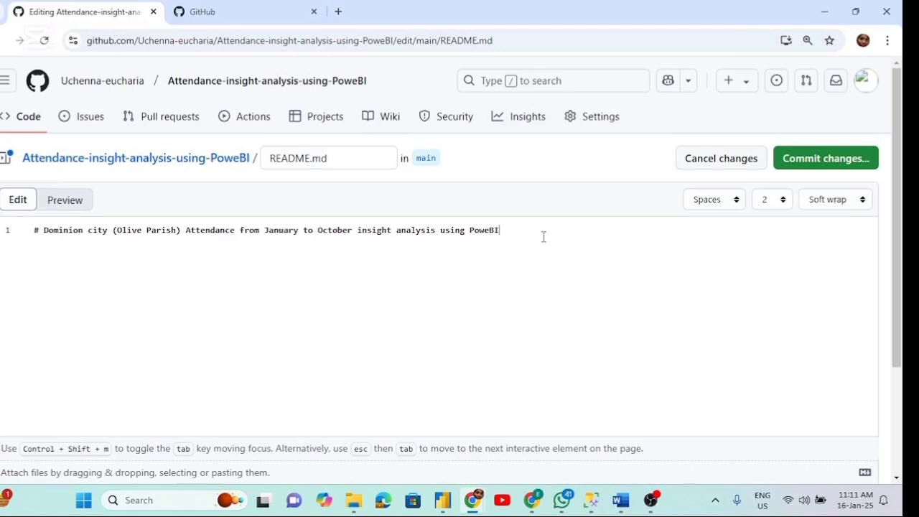
{"action": "key", "text": "Return"}
{"action": "type", "text": "### Porject Overv"}
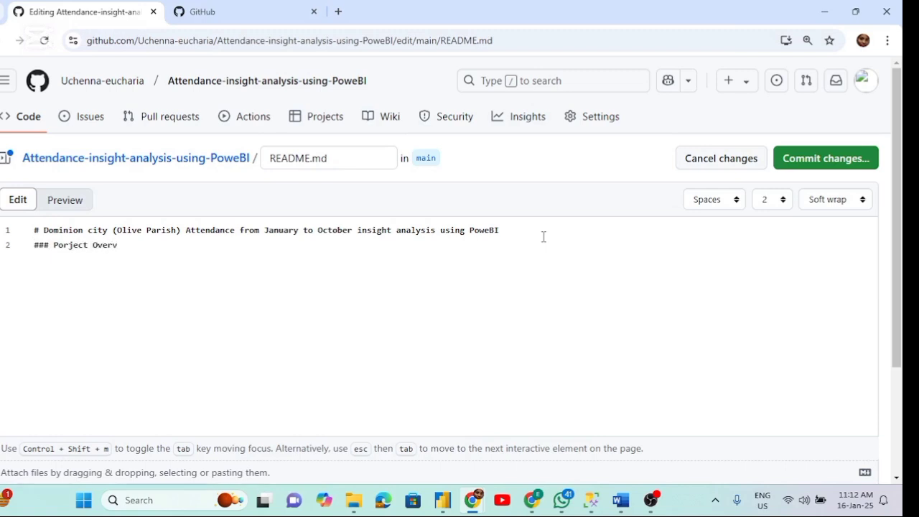
{"action": "type", "text": "iew"}
{"action": "key", "text": "Return"}
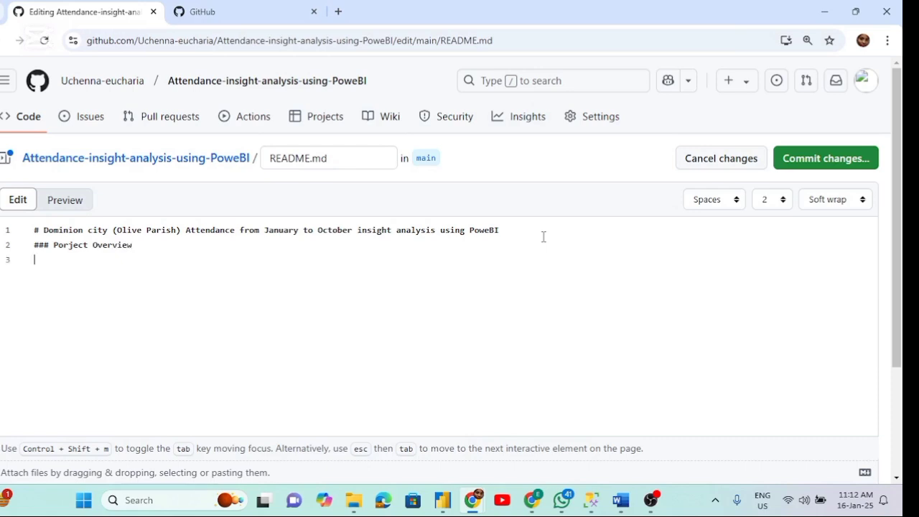
Copy the Overview paragraph from the Word document into the README under the Porject Overview heading, then check the preview.
{"action": "left_click", "coordinate": [626, 500]}
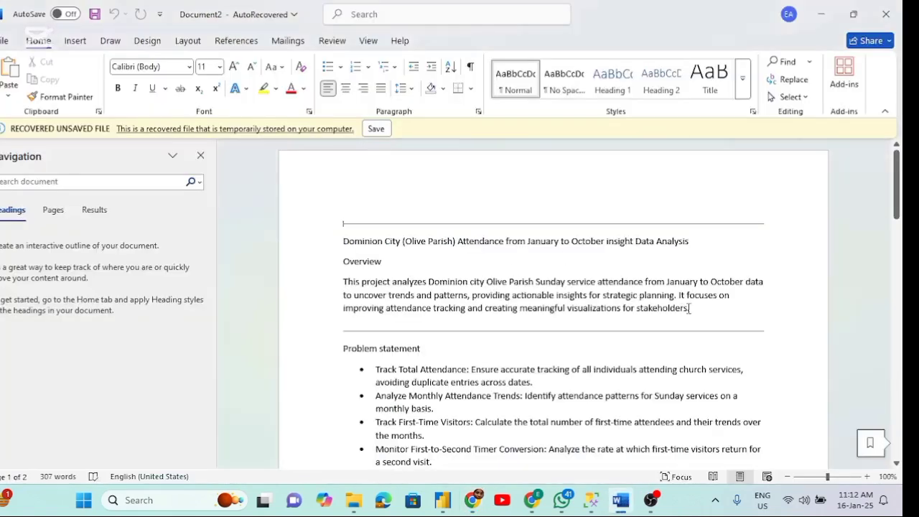
{"action": "left_click_drag", "start_coordinate": [697, 308], "coordinate": [338, 281]}
{"action": "key", "text": "ctrl+c"}
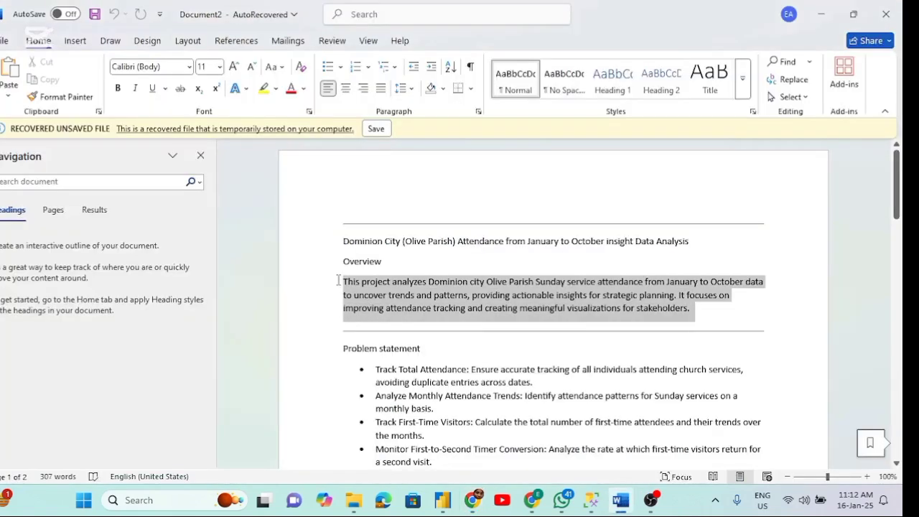
{"action": "key", "text": "alt+Tab"}
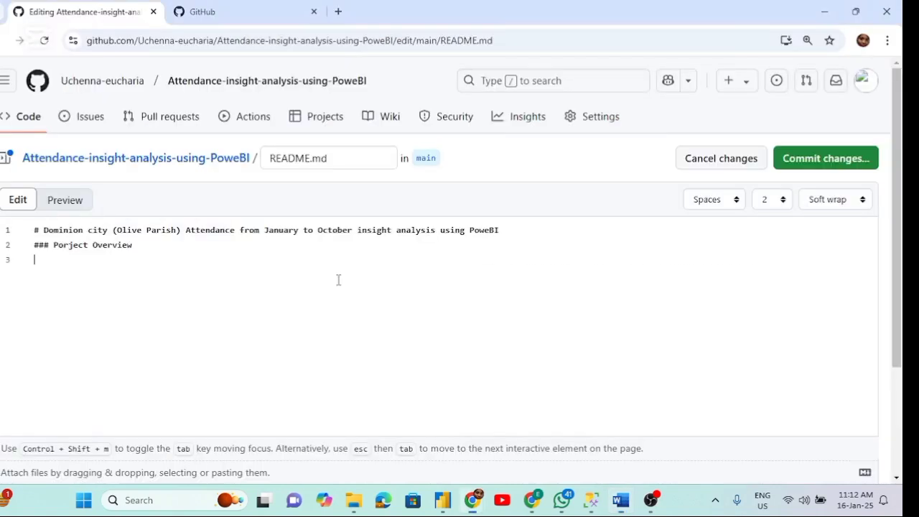
{"action": "key", "text": "ctrl+v"}
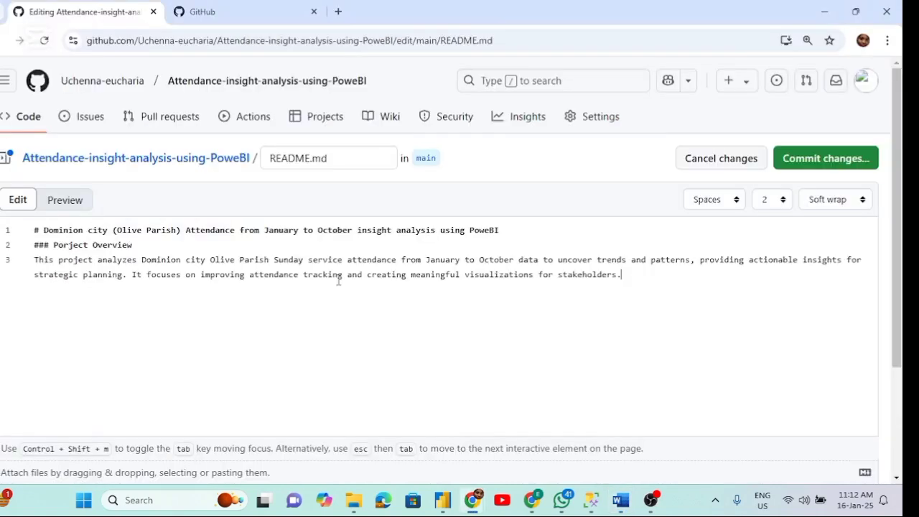
{"action": "left_click", "coordinate": [73, 200]}
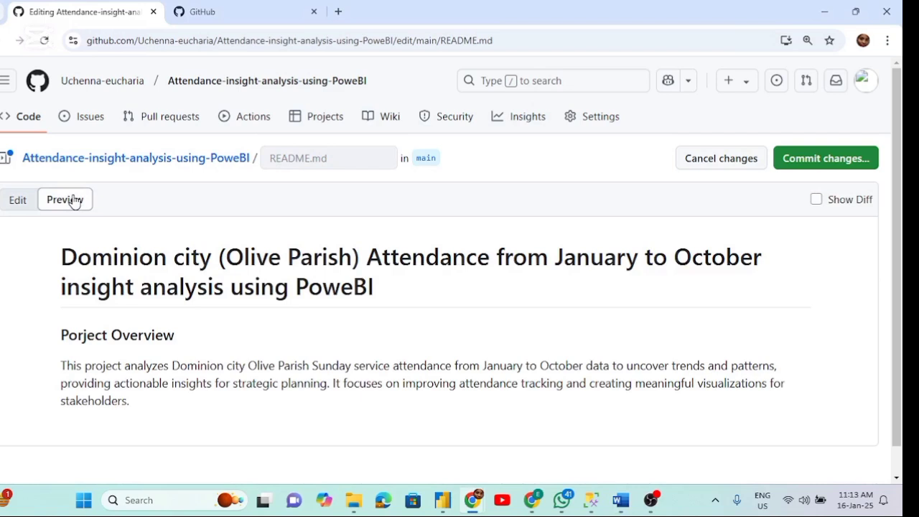
{"action": "left_click", "coordinate": [17, 200]}
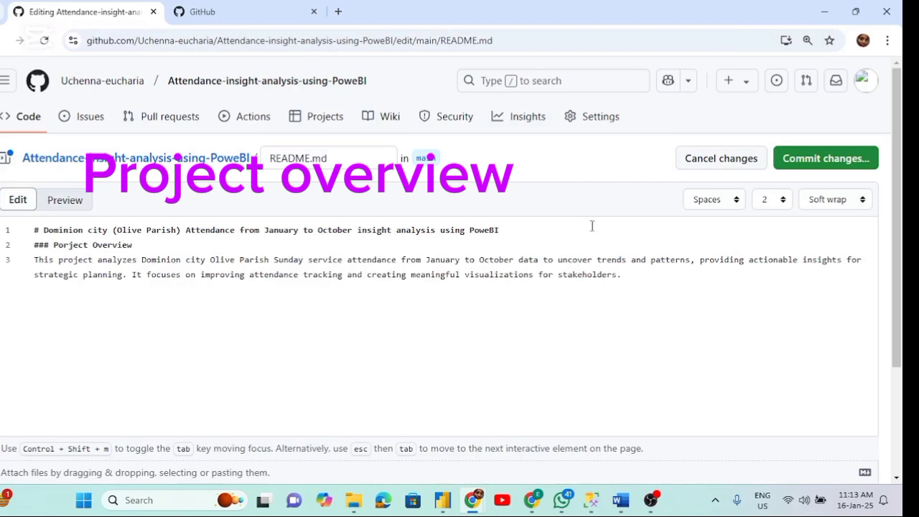
Add the third-level heading "### Objectives" on a new line after the overview paragraph.
{"action": "left_click", "coordinate": [664, 277]}
{"action": "key", "text": "Return"}
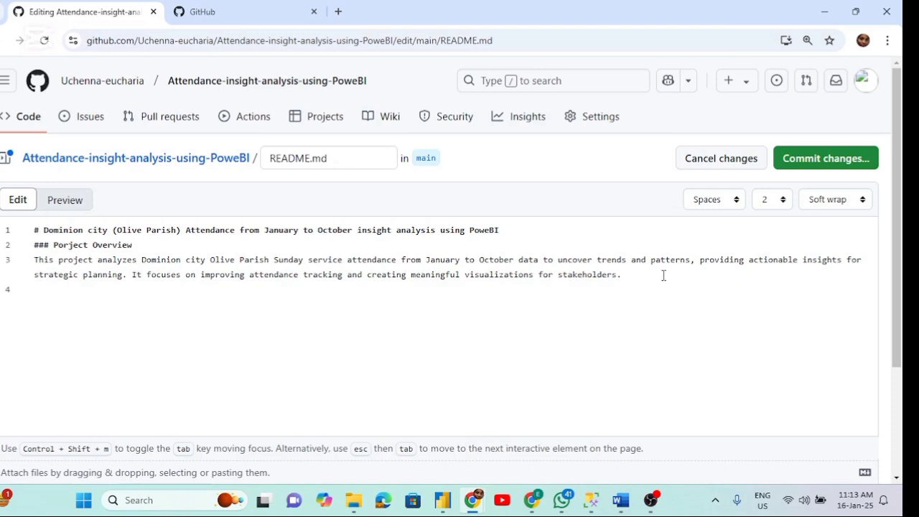
{"action": "type", "text": "### Objectives"}
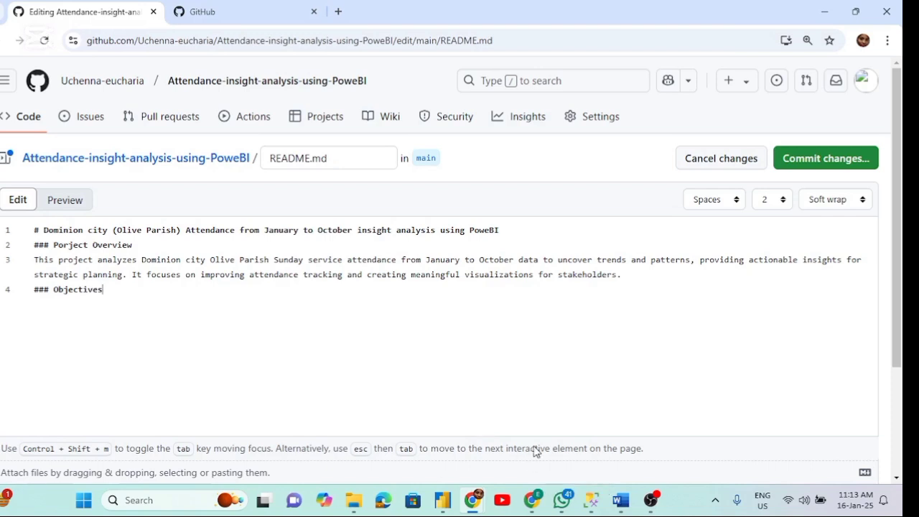
Copy the Problem statement bullet list from the Word document into the README under the Objectives heading, then check the preview.
{"action": "left_click", "coordinate": [621, 500]}
{"action": "scroll", "coordinate": [568, 336], "scroll_direction": "down", "scroll_amount": 4}
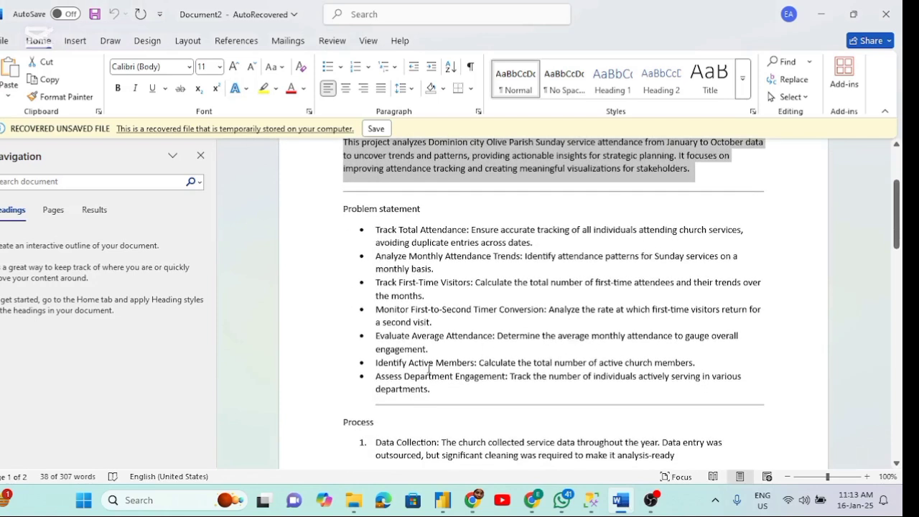
{"action": "left_click_drag", "start_coordinate": [442, 393], "coordinate": [379, 235]}
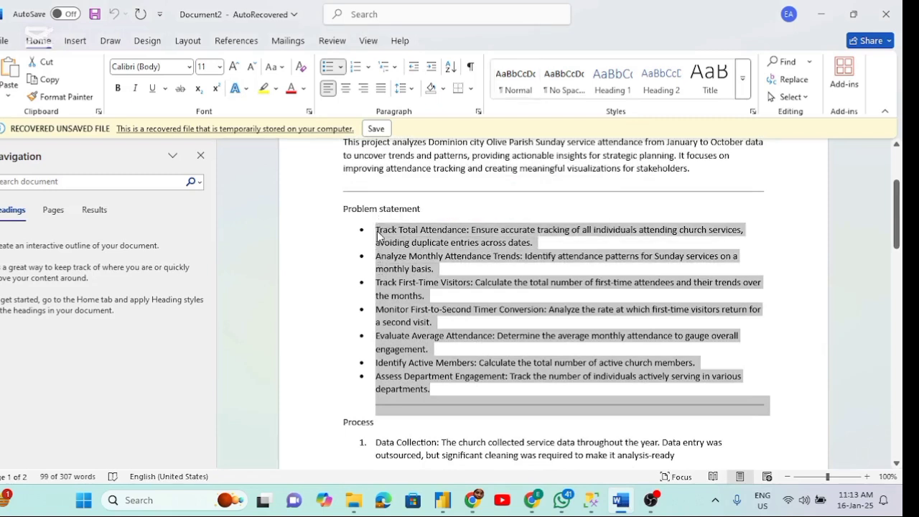
{"action": "key", "text": "alt+Tab"}
{"action": "key", "text": "Return"}
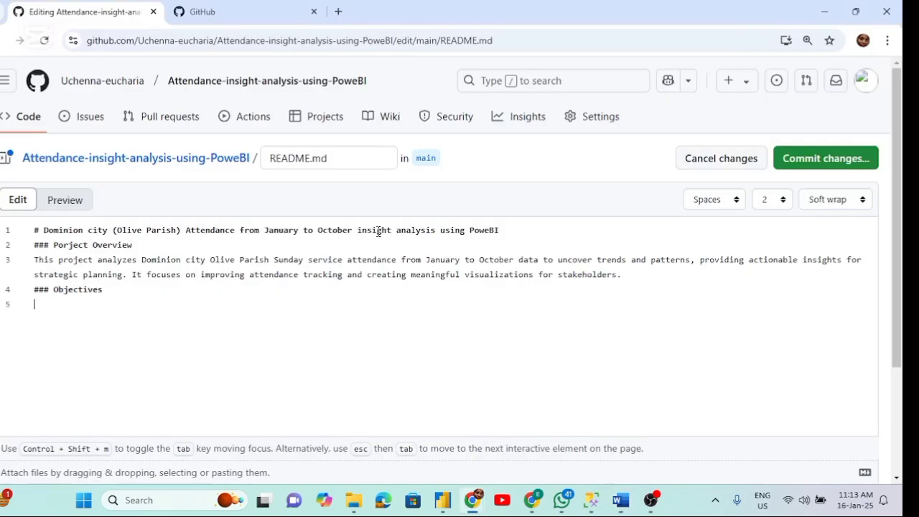
{"action": "type", "text": "• Track Total Attendance: Ensure accurate tracking of all individuals attending church services, avoiding duplicate entries across dates. • Analyze Monthly Attendance Trends: Identify attendance patterns for Sunday services on a monthly basis. • Track First-Time Visitors: Calculate the total number of first-time attendees and their trends over the months. • Monitor First-to-Second Timer Conversion: Analyze the rate at which first-time visitors return for a second visit. • Evaluate Average Attendance: Determine the average monthly attendance to gauge overall engagement. • Identify Active Members: Calculate the total number of active church members. • Assess Department Engagement: Track the number of individuals actively serving in various departments.________________________________________"}
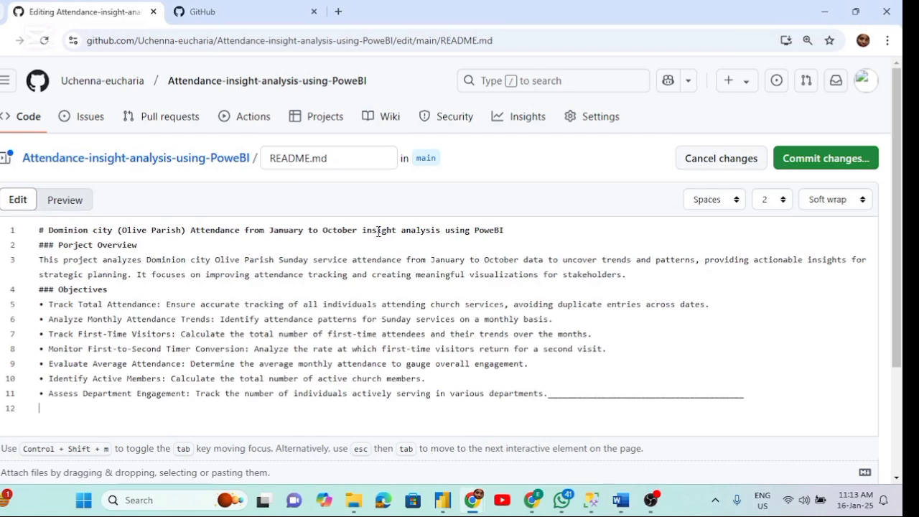
{"action": "left_click", "coordinate": [62, 200]}
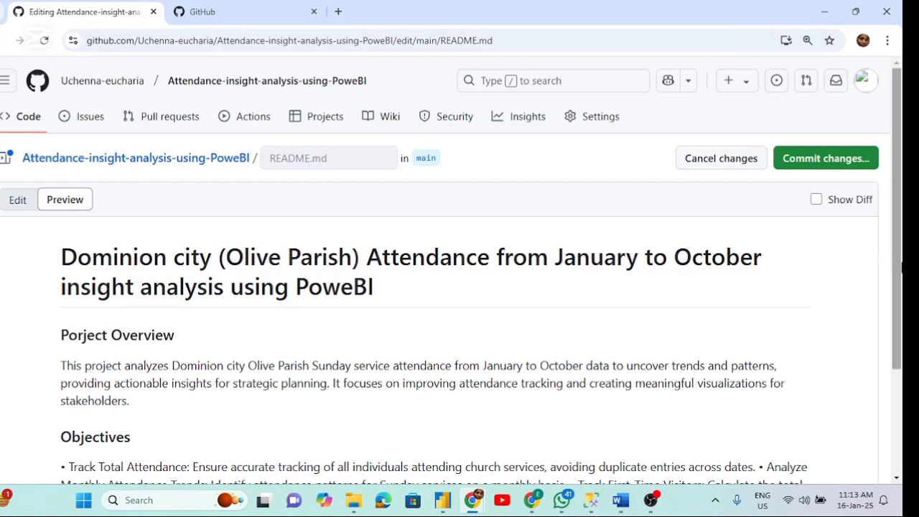
{"action": "left_click_drag", "start_coordinate": [899, 269], "coordinate": [901, 372]}
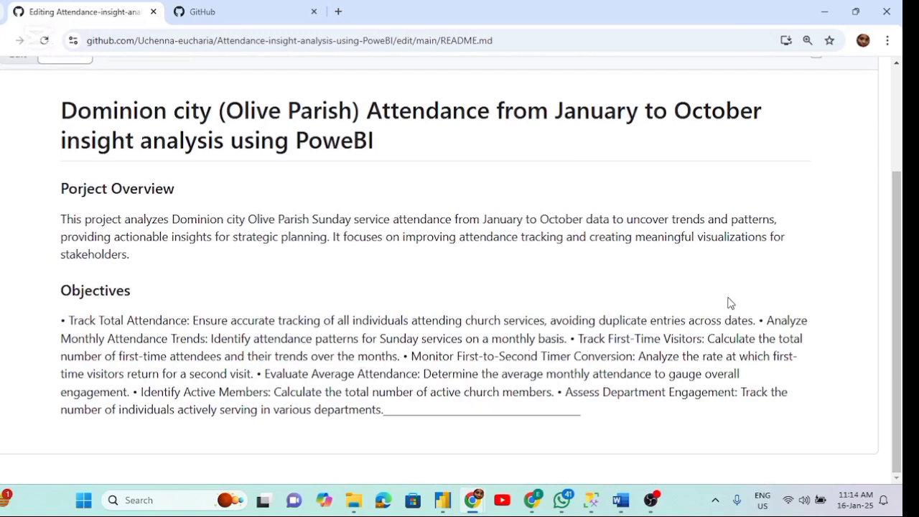
{"action": "scroll", "coordinate": [901, 302], "scroll_direction": "up", "scroll_amount": 3}
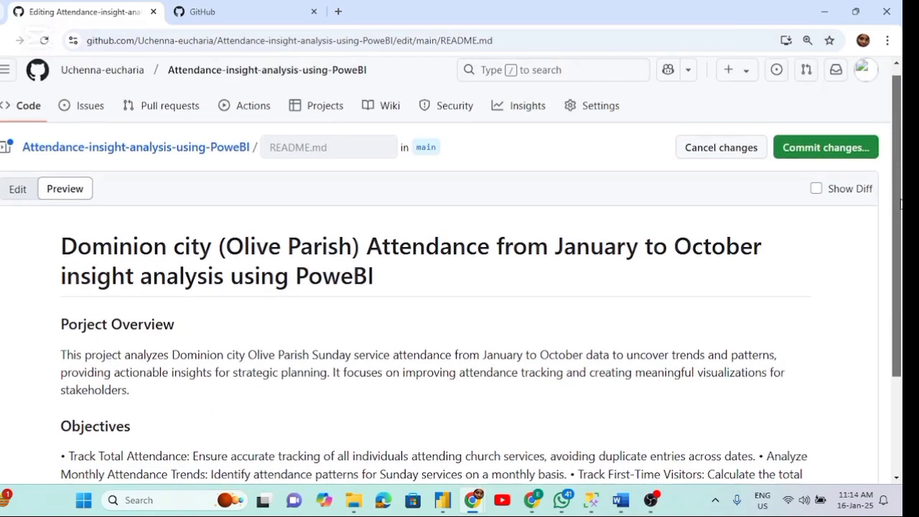
{"action": "left_click", "coordinate": [20, 192]}
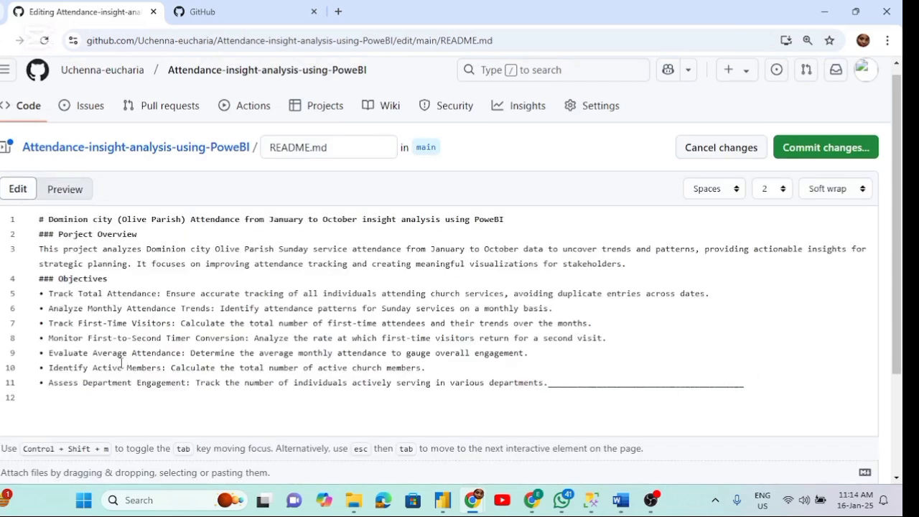
Replace the bullet characters before the Objectives items with Markdown hyphens (-).
{"action": "left_click", "coordinate": [45, 294]}
{"action": "key", "text": "BackSpace"}
{"action": "type", "text": "-"}
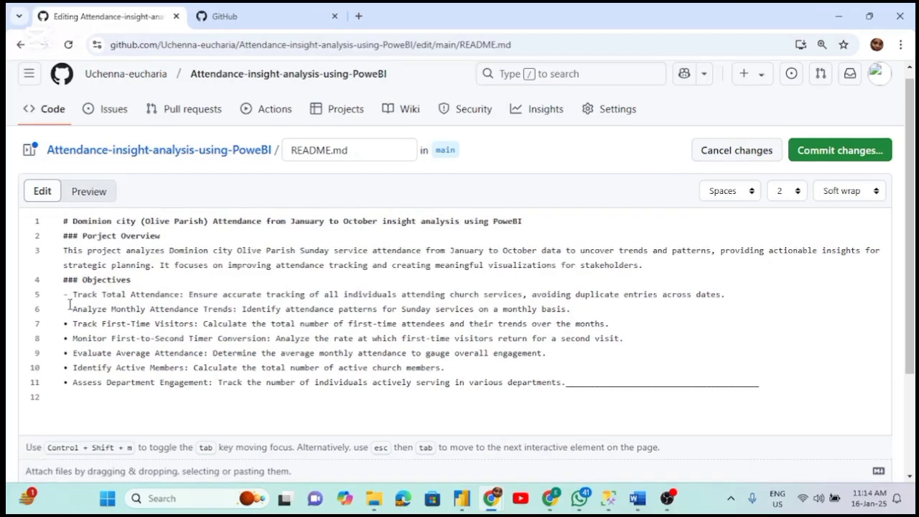
{"action": "left_click", "coordinate": [66, 323]}
{"action": "key", "text": "BackSpace"}
{"action": "type", "text": "-"}
{"action": "left_click", "coordinate": [69, 338]}
{"action": "key", "text": "BackSpace"}
{"action": "type", "text": "-"}
{"action": "left_click", "coordinate": [66, 352]}
{"action": "key", "text": "BackSpace"}
{"action": "type", "text": "-"}
{"action": "left_click", "coordinate": [66, 367]}
{"action": "key", "text": "BackSpace"}
{"action": "type", "text": "-"}
{"action": "left_click", "coordinate": [66, 382]}
{"action": "key", "text": "BackSpace"}
{"action": "type", "text": "-"}
Delete the underscore line after the Assess Department Engagement item, preview the README, and return to editing.
{"action": "double_click", "coordinate": [568, 383]}
{"action": "key", "text": "BackSpace"}
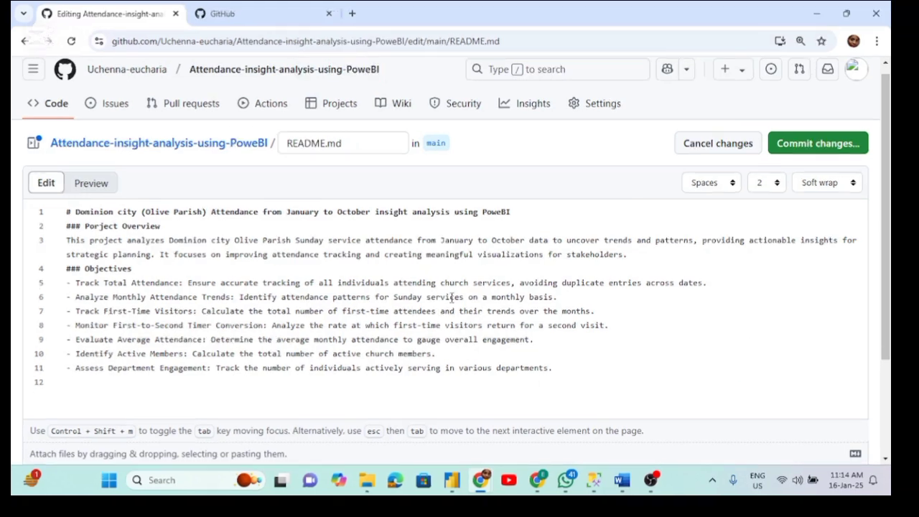
{"action": "left_click", "coordinate": [81, 184]}
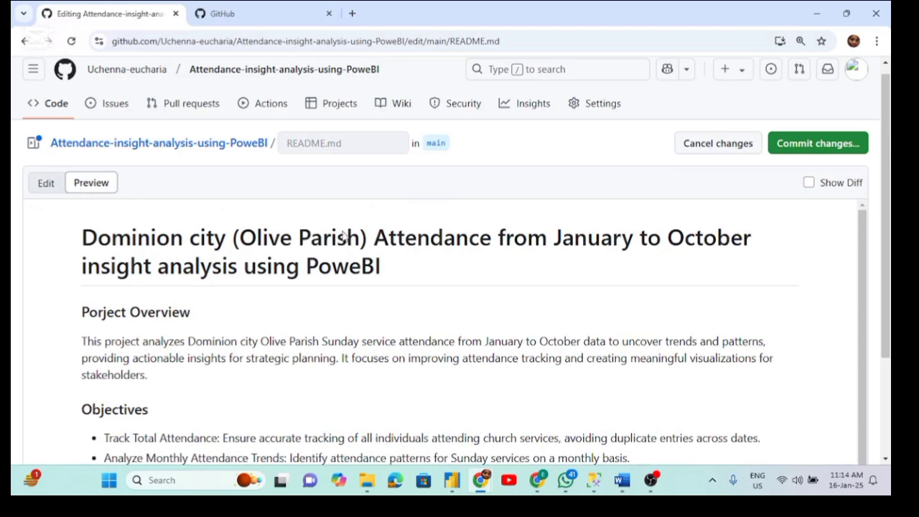
{"action": "scroll", "coordinate": [868, 341], "scroll_direction": "down", "scroll_amount": 2}
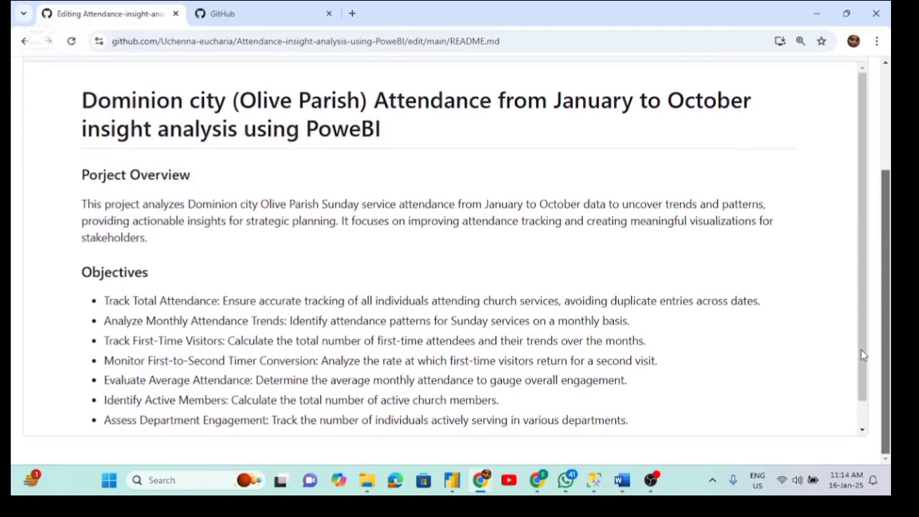
{"action": "scroll", "coordinate": [861, 330], "scroll_direction": "up", "scroll_amount": 3}
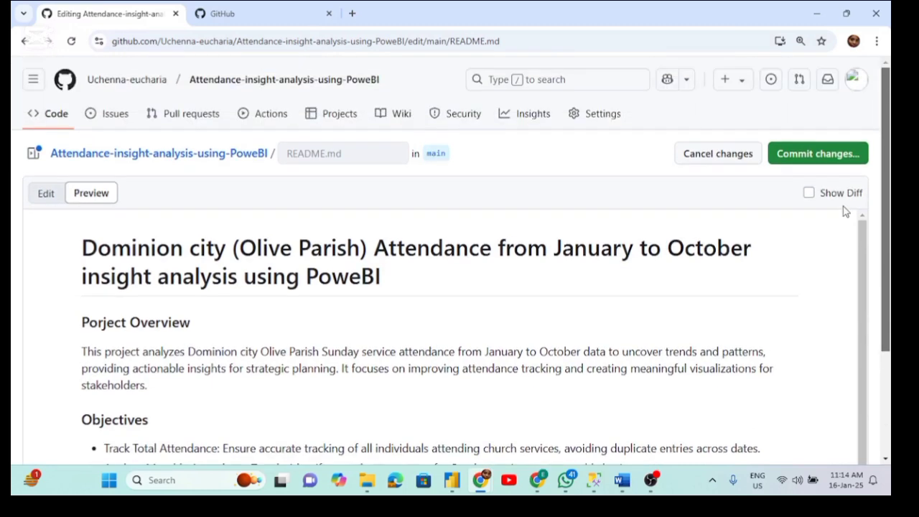
{"action": "left_click", "coordinate": [49, 194]}
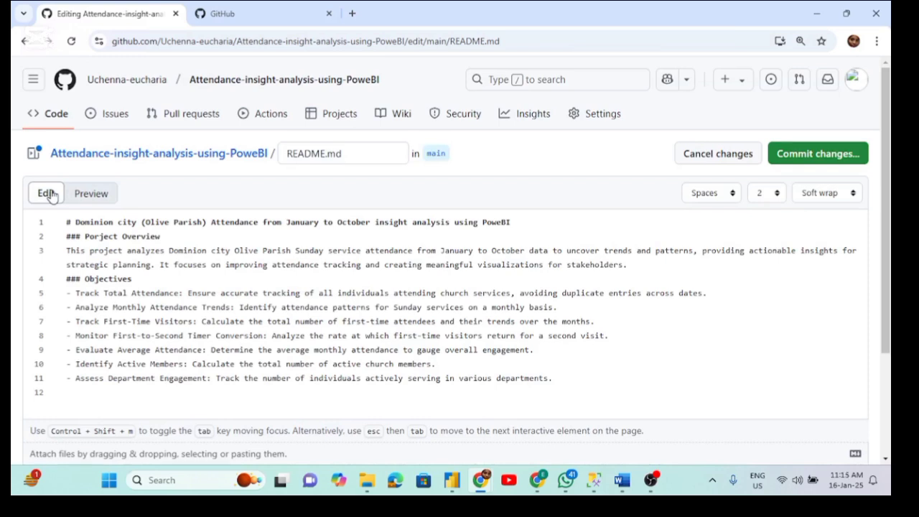
Add the third-level heading "### Process" on a new line after the Objectives list.
{"action": "left_click", "coordinate": [581, 381]}
{"action": "key", "text": "Return"}
{"action": "type", "text": "### Process"}
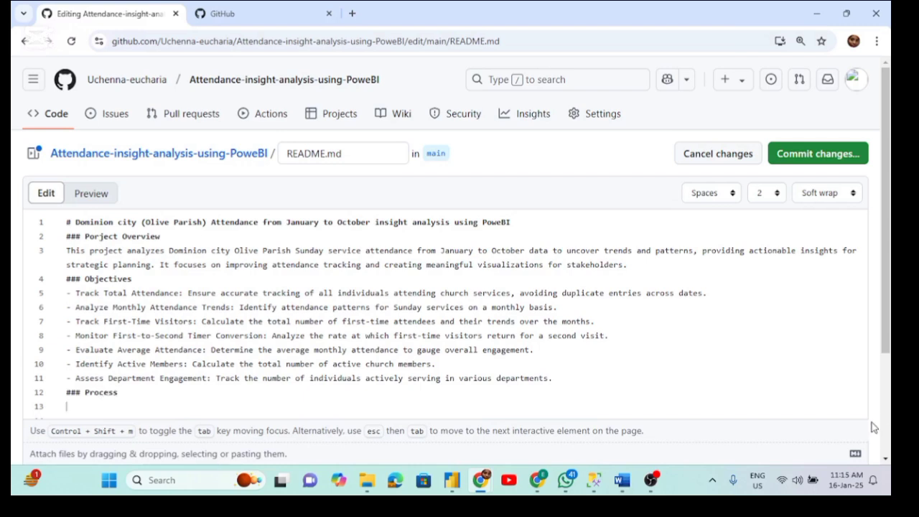
Copy the numbered Process list with its sub-items from the Word document into the README under the Process heading.
{"action": "mouse_move", "coordinate": [633, 485]}
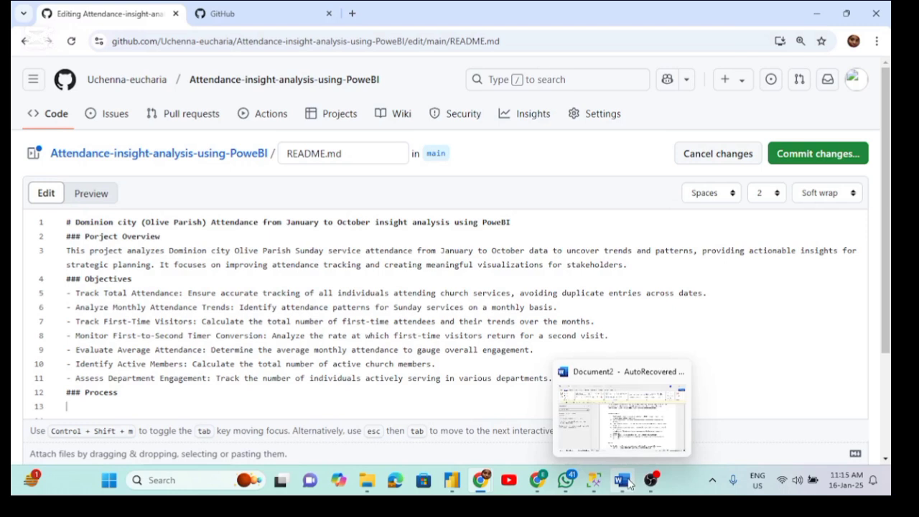
{"action": "left_click", "coordinate": [625, 479]}
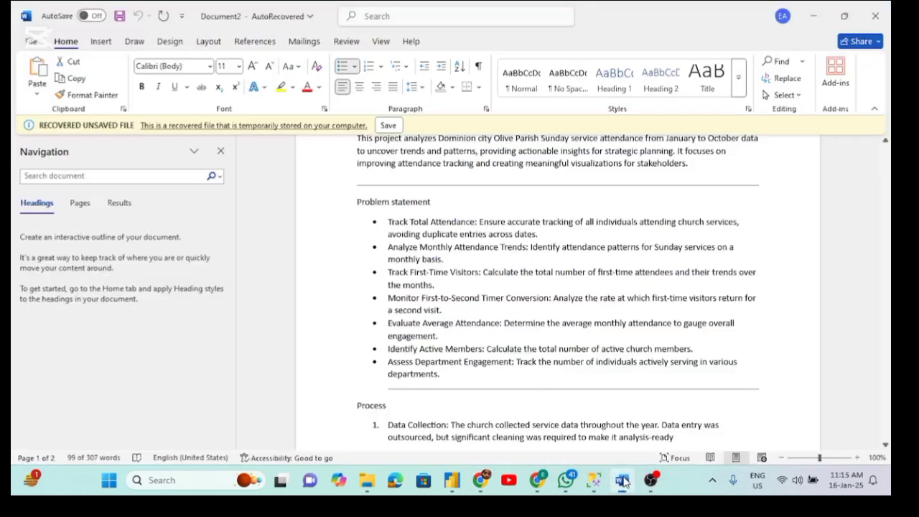
{"action": "left_click_drag", "start_coordinate": [886, 208], "coordinate": [886, 248]}
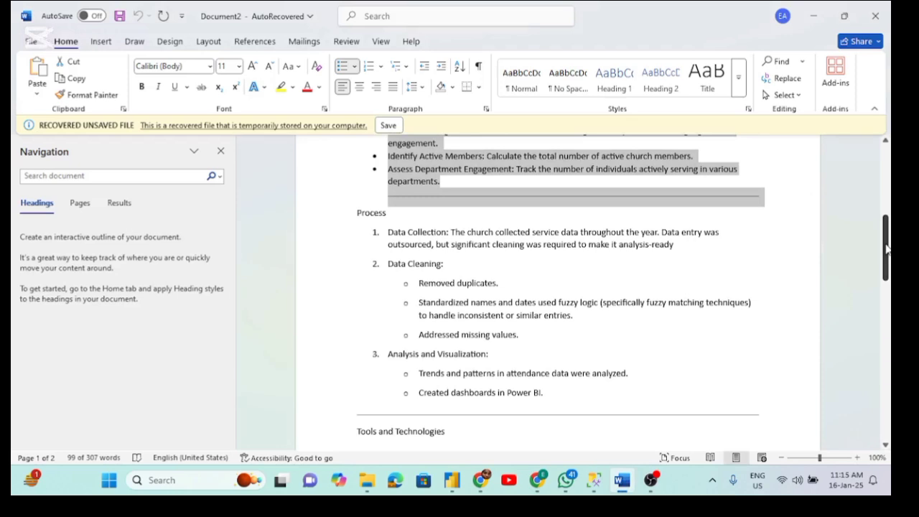
{"action": "left_click_drag", "start_coordinate": [563, 400], "coordinate": [386, 231]}
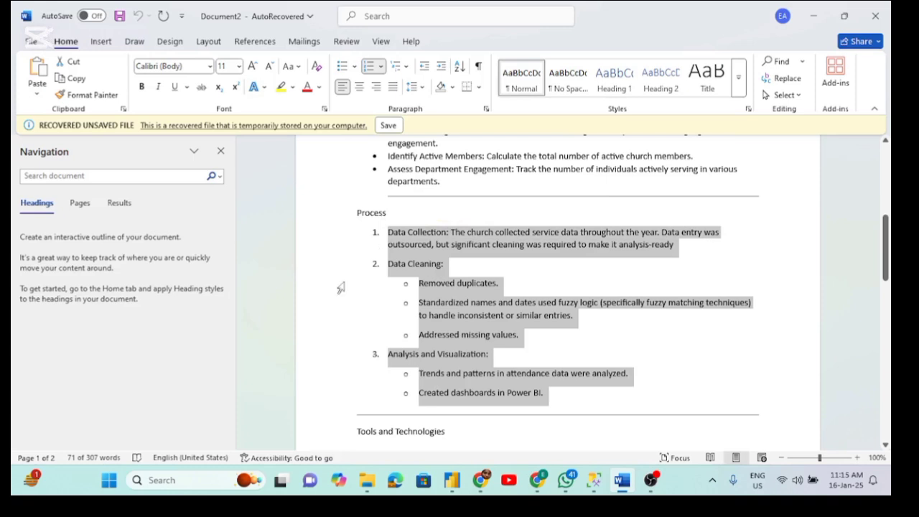
{"action": "key", "text": "alt+Tab"}
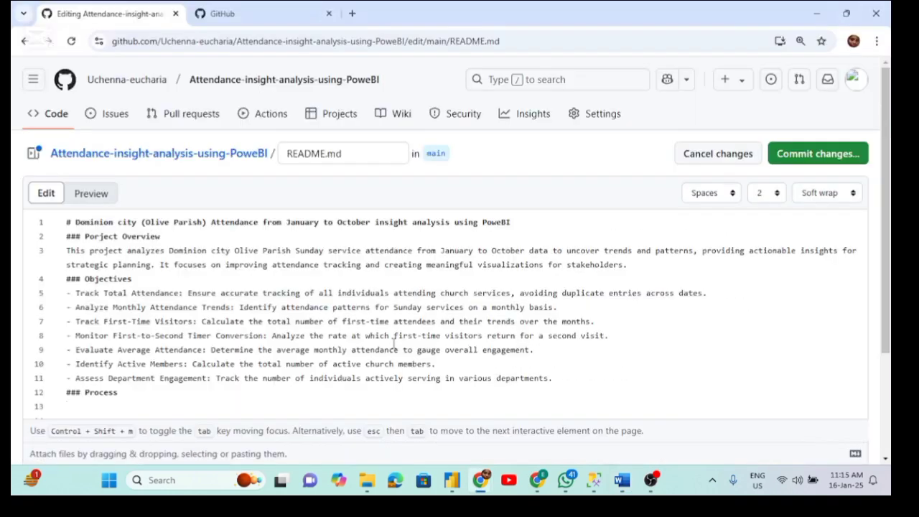
{"action": "type", "text": "1.  Data Collection: The church collected service data throughout the year. Data entry was outsourced, but significant cleaning was required to make it analysis-ready 2.  Data Cleaning: o Removed duplicates. o Standardized names and dates used fuzzy logic (specifically fuzzy matching techniques) to handle inconsistent or similar entries. o Addressed missing values. 3.  Analysis and Visualization: o Trends and patterns in attendance data were analyzed. o Created dashboards in Power BI."}
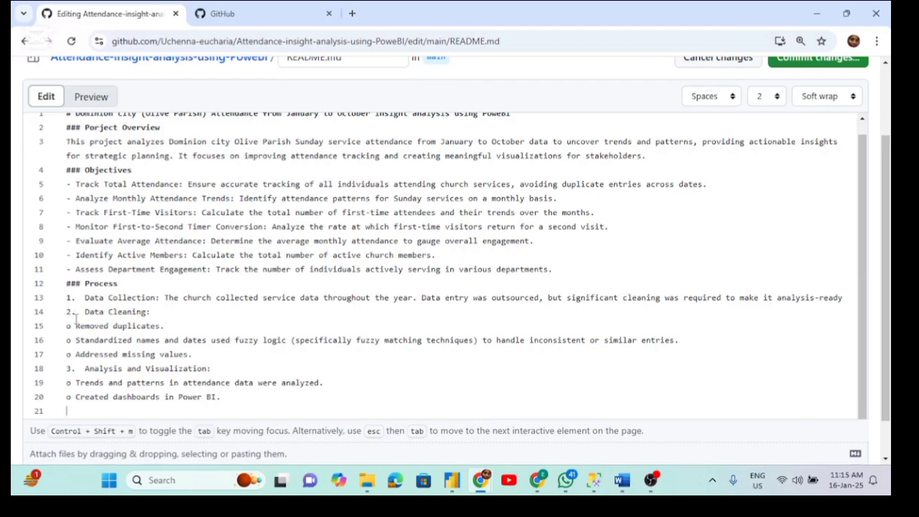
Remove the colon after Data Collection and put its description on a separate, indented line without a list number.
{"action": "left_click", "coordinate": [160, 297]}
{"action": "key", "text": "BackSpace"}
{"action": "key", "text": "Return"}
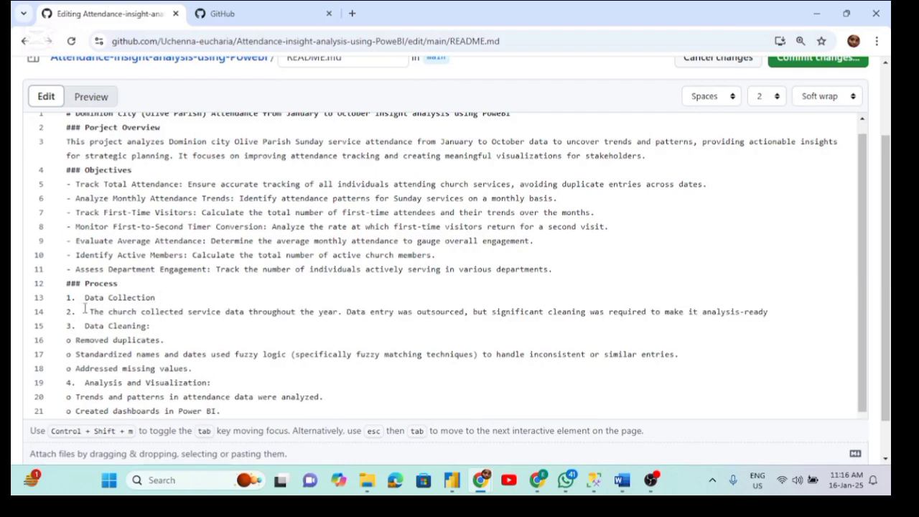
{"action": "key", "text": "BackSpace"}
{"action": "key", "text": "BackSpace"}
{"action": "key", "text": "BackSpace"}
{"action": "key", "text": "BackSpace"}
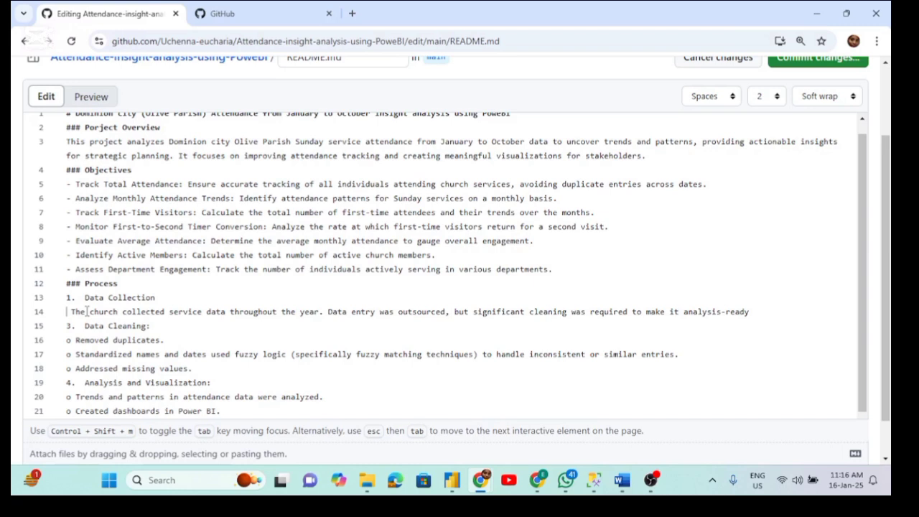
{"action": "key", "text": "Tab"}
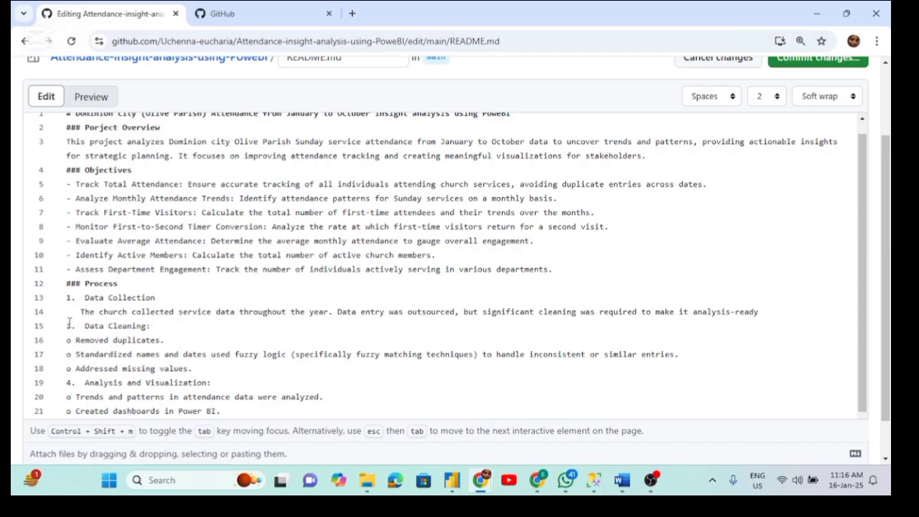
Renumber the Data Cleaning item as 2 and put a hyphen before the Data Collection description.
{"action": "left_click", "coordinate": [72, 329]}
{"action": "key", "text": "BackSpace"}
{"action": "type", "text": "2"}
{"action": "key", "text": "BackSpace"}
{"action": "left_click", "coordinate": [81, 313]}
{"action": "type", "text": "-"}
Replace the "o" bullets of the three Data Cleaning sub-items with indented Markdown hyphens followed by a space.
{"action": "left_click", "coordinate": [73, 337]}
{"action": "type", "text": "- "}
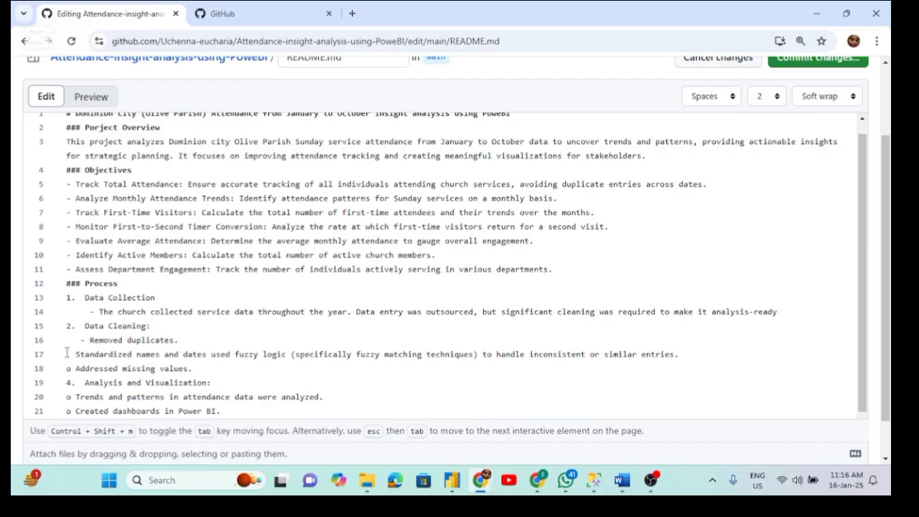
{"action": "type", "text": "-"}
{"action": "left_click", "coordinate": [79, 340]}
{"action": "key", "text": "BackSpace"}
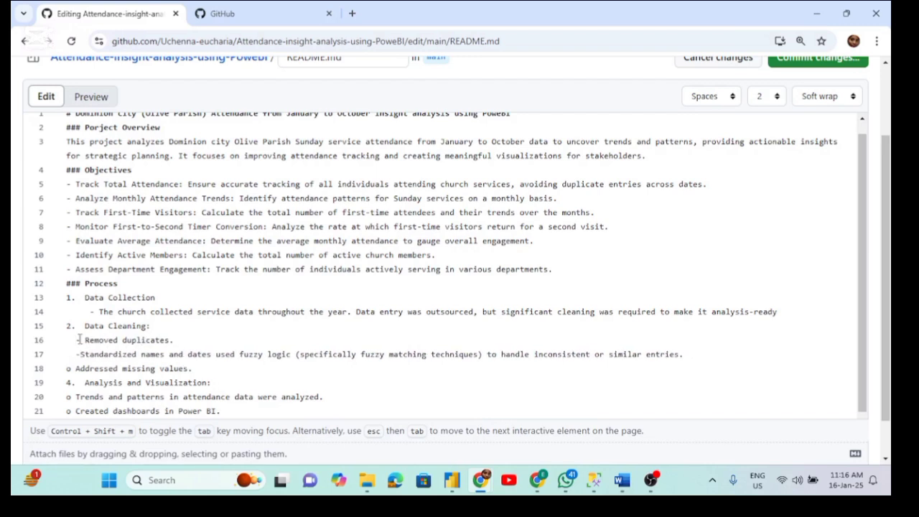
{"action": "left_click", "coordinate": [76, 371]}
{"action": "key", "text": "BackSpace"}
{"action": "key", "text": "BackSpace"}
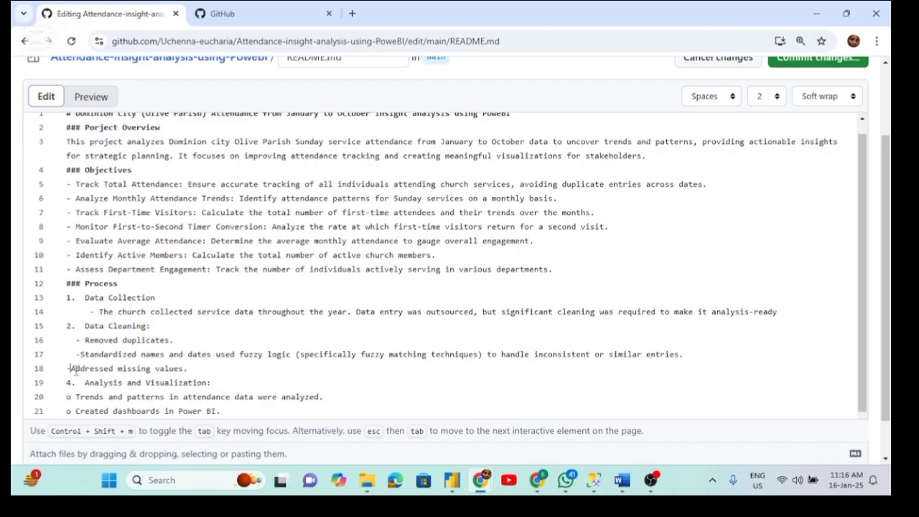
{"action": "type", "text": "-"}
{"action": "left_click", "coordinate": [81, 354]}
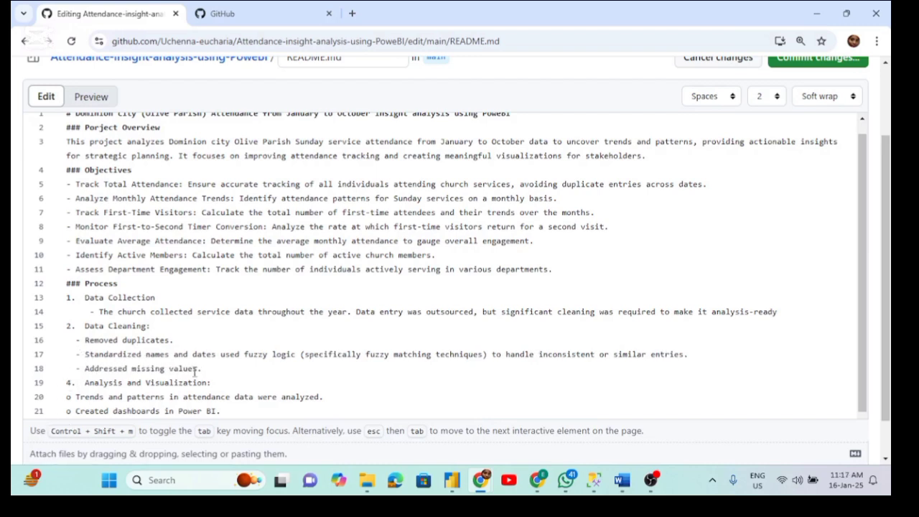
Trim the extra spacing around the hyphen on the Data Collection description line.
{"action": "left_click", "coordinate": [94, 312]}
{"action": "key", "text": "BackSpace"}
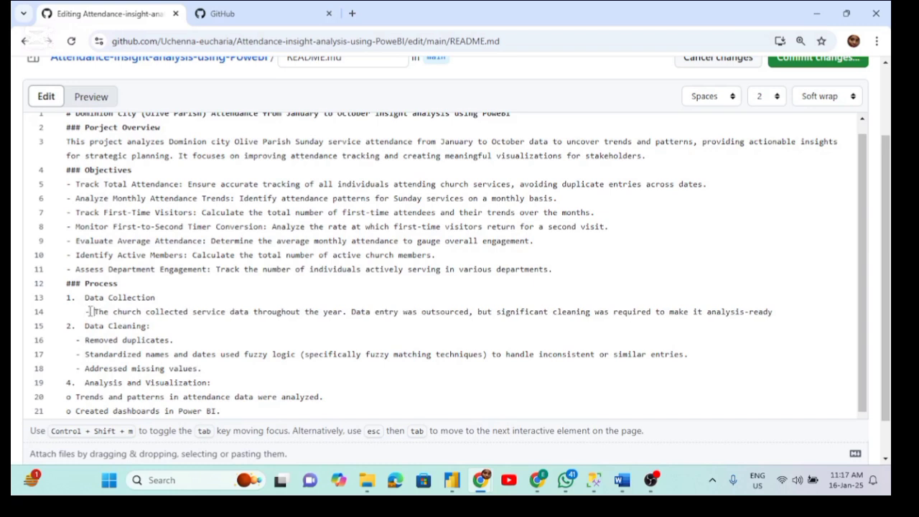
{"action": "key", "text": "BackSpace"}
{"action": "key", "text": "BackSpace"}
Preview the README and examine the numbering and nesting of the Process list.
{"action": "left_click", "coordinate": [84, 102]}
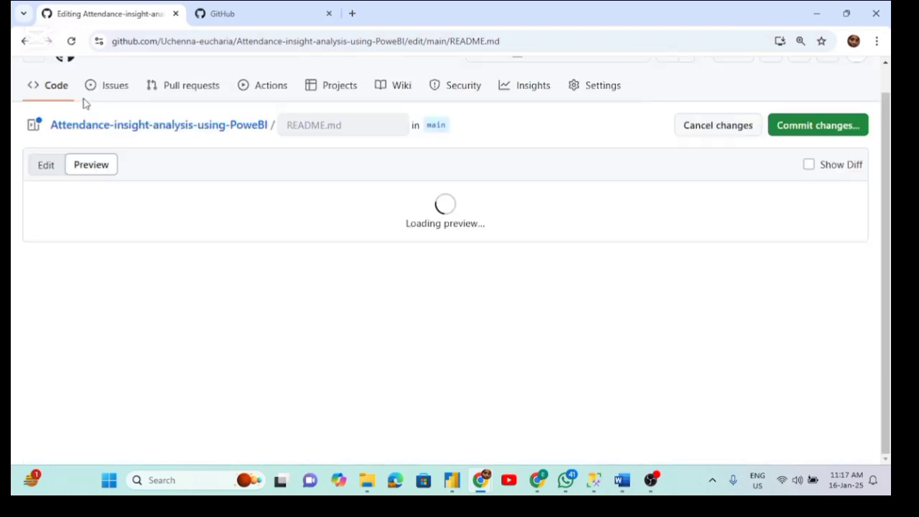
{"action": "scroll", "coordinate": [718, 230], "scroll_direction": "down", "scroll_amount": 1}
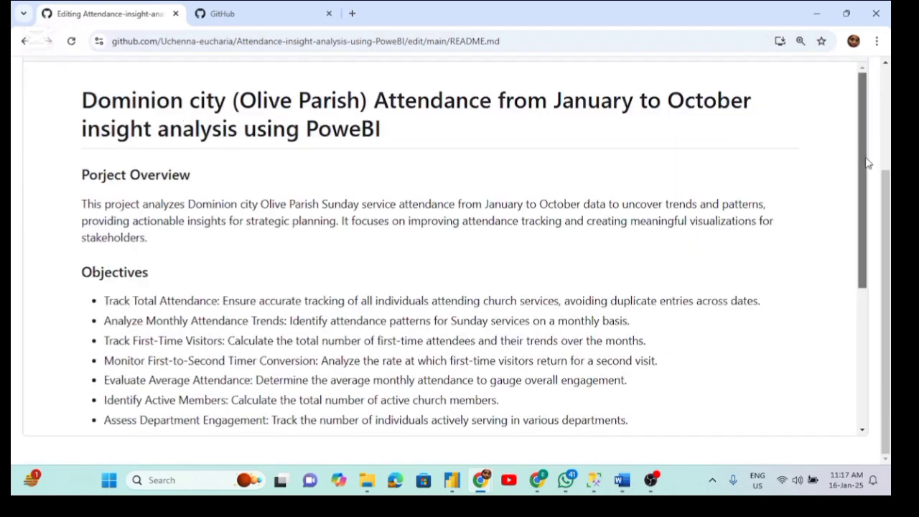
{"action": "scroll", "coordinate": [859, 259], "scroll_direction": "down", "scroll_amount": 3}
{"action": "left_click_drag", "start_coordinate": [861, 269], "coordinate": [870, 297]}
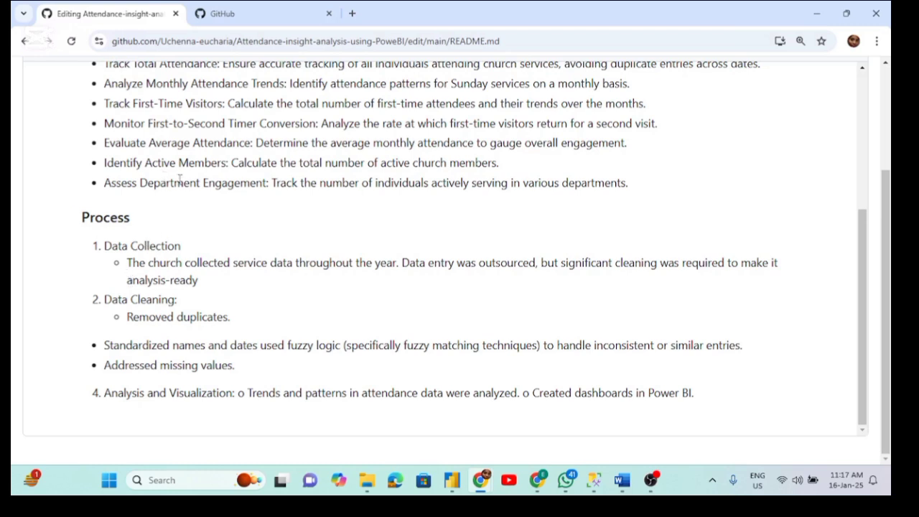
{"action": "scroll", "coordinate": [180, 181], "scroll_direction": "up", "scroll_amount": 1}
{"action": "scroll", "coordinate": [179, 181], "scroll_direction": "up", "scroll_amount": 3}
{"action": "scroll", "coordinate": [179, 294], "scroll_direction": "up", "scroll_amount": 2}
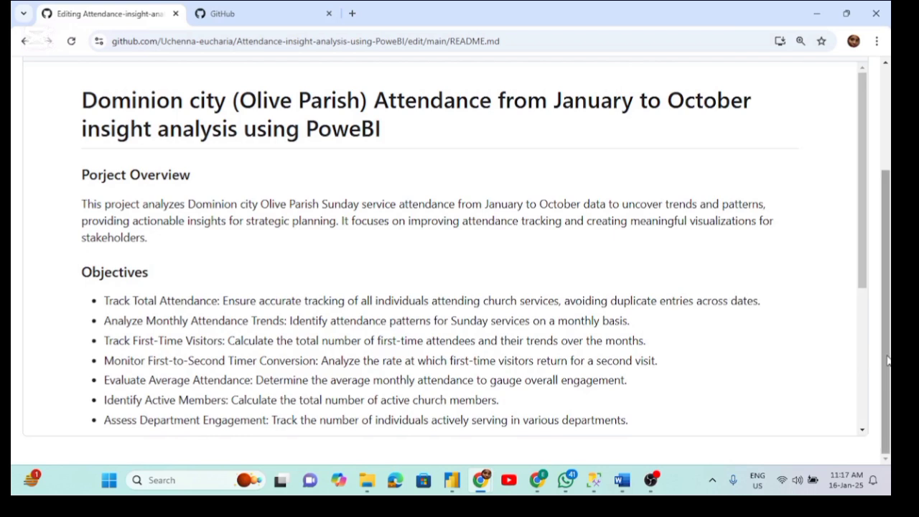
{"action": "left_click_drag", "start_coordinate": [887, 363], "coordinate": [880, 203]}
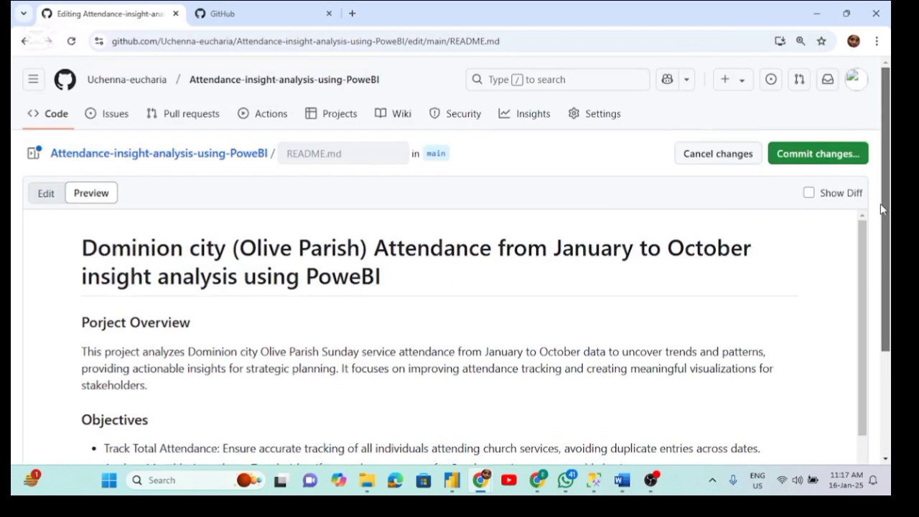
Return to editing the README and renumber the Analysis and Visualization item as 3.
{"action": "left_click", "coordinate": [45, 198]}
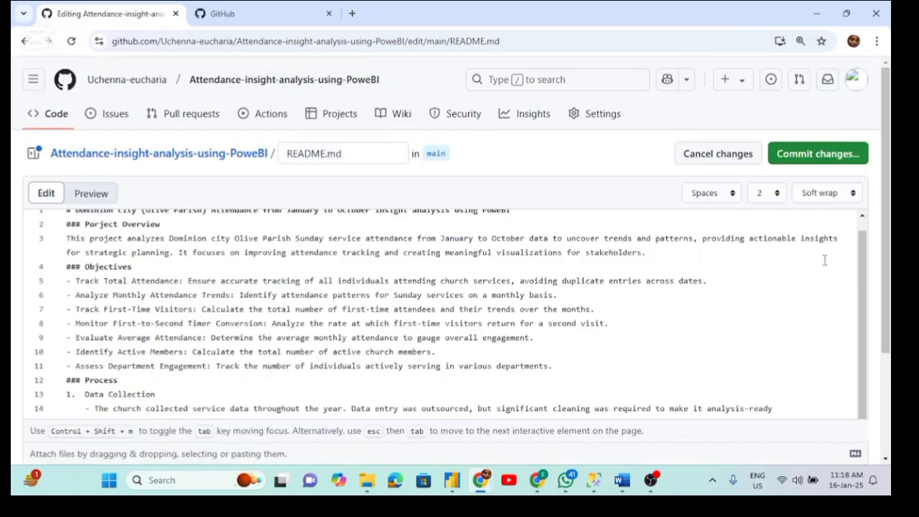
{"action": "left_click_drag", "start_coordinate": [882, 273], "coordinate": [887, 384]}
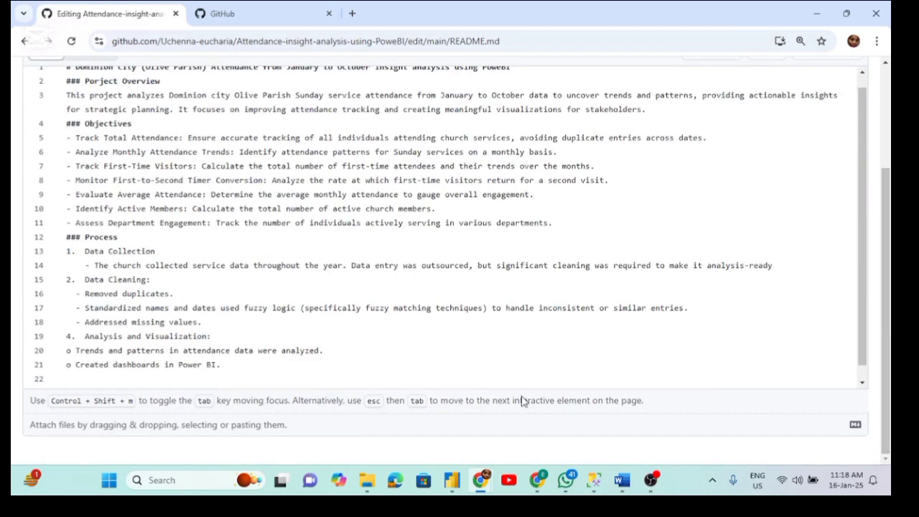
{"action": "left_click", "coordinate": [70, 334]}
{"action": "key", "text": "BackSpace"}
{"action": "type", "text": "3"}
Replace the "o" bullets of the two Analysis and Visualization sub-items with indented hyphens, then check the Process section in the preview.
{"action": "left_click", "coordinate": [71, 349]}
{"action": "key", "text": "BackSpace"}
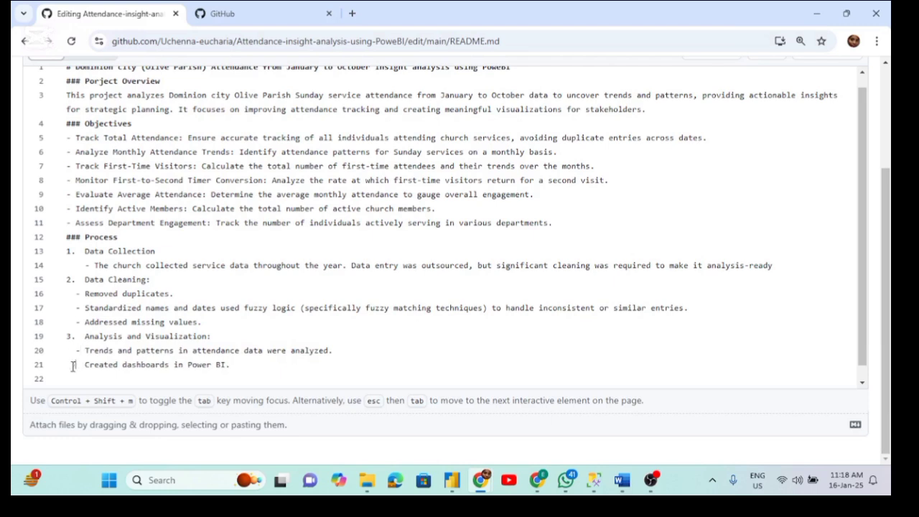
{"action": "left_click", "coordinate": [72, 367]}
{"action": "key", "text": "Delete"}
{"action": "key", "text": "Delete"}
{"action": "type", "text": "-"}
{"action": "scroll", "coordinate": [396, 244], "scroll_direction": "up", "scroll_amount": 1}
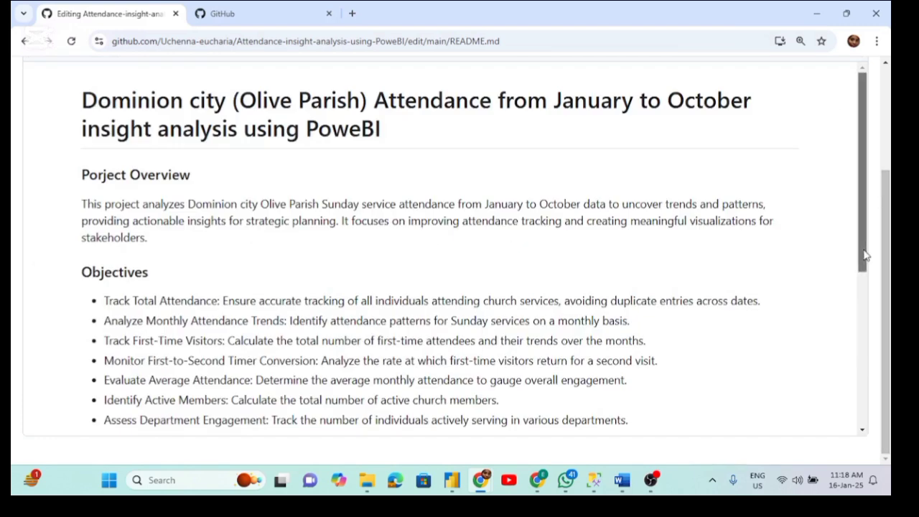
{"action": "left_click_drag", "start_coordinate": [866, 253], "coordinate": [887, 407]}
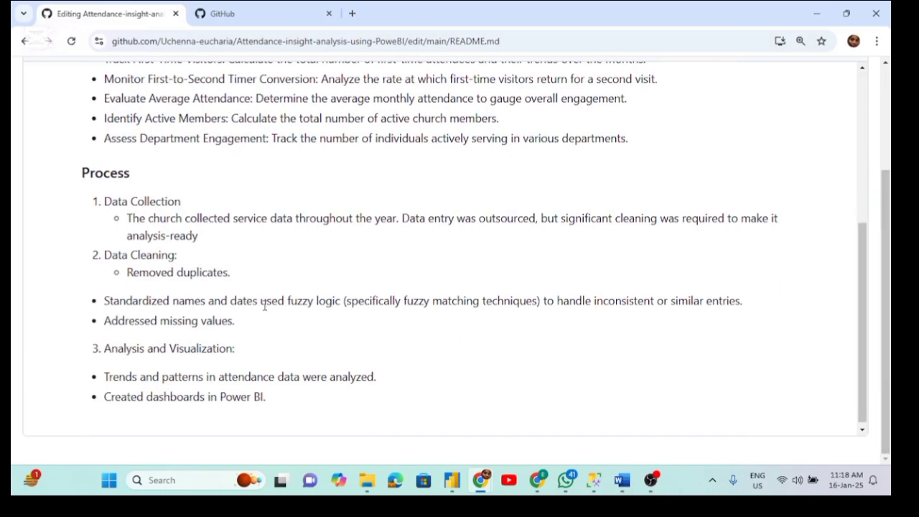
{"action": "scroll", "coordinate": [888, 305], "scroll_direction": "up", "scroll_amount": 3}
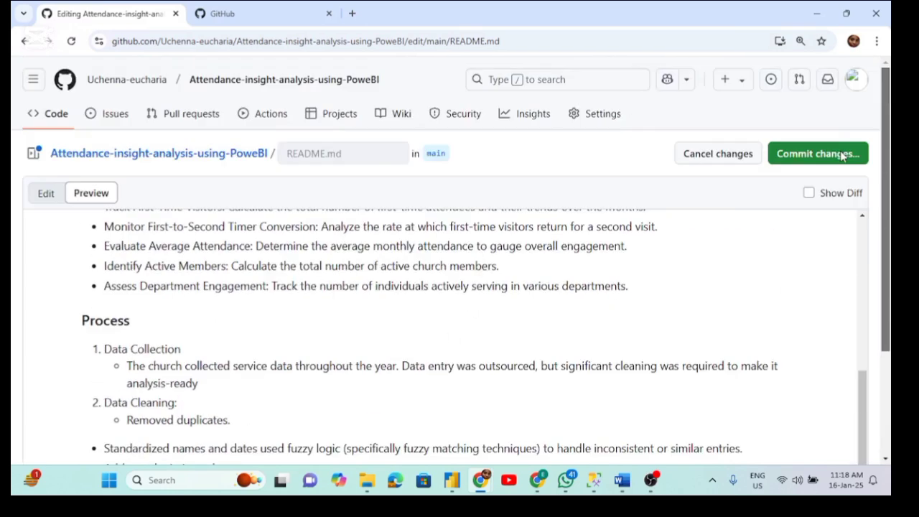
Return to editing and indent the three Data Cleaning sub-items one level further to match the Data Collection description.
{"action": "left_click", "coordinate": [47, 193]}
{"action": "scroll", "coordinate": [445, 316], "scroll_direction": "down", "scroll_amount": 5}
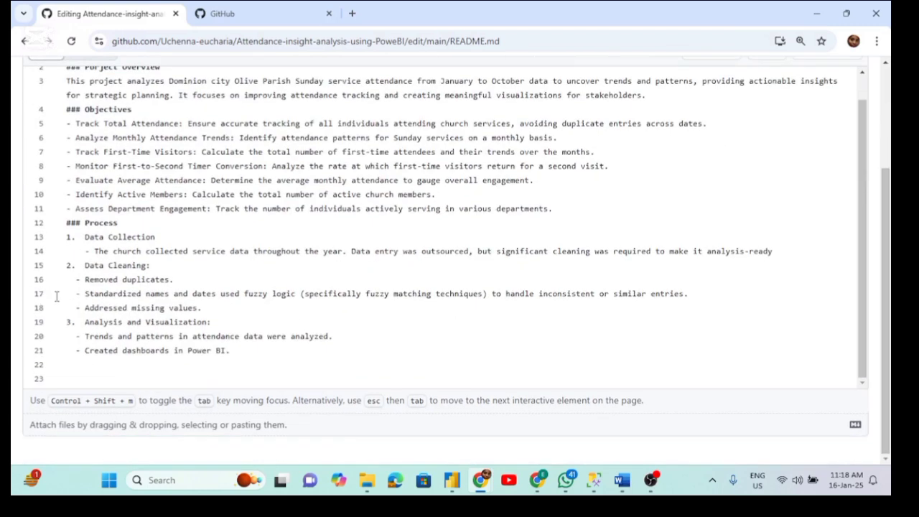
{"action": "left_click", "coordinate": [75, 279]}
{"action": "key", "text": "Tab"}
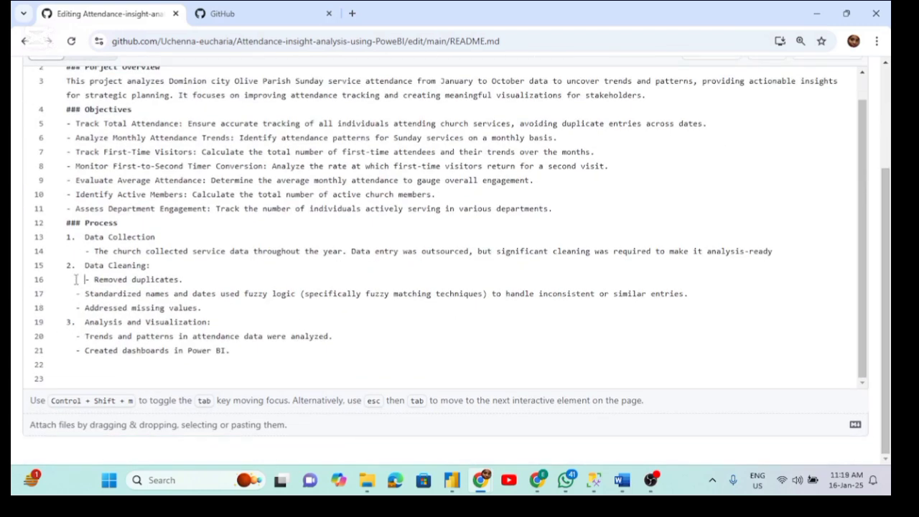
{"action": "left_click", "coordinate": [75, 294]}
{"action": "key", "text": "Tab"}
{"action": "left_click", "coordinate": [75, 308]}
{"action": "key", "text": "Tab"}
Indent the two Analysis and Visualization sub-items to the same level and check the list nesting in the preview.
{"action": "left_click", "coordinate": [75, 336]}
{"action": "key", "text": "Tab"}
{"action": "key", "text": "Tab"}
{"action": "key", "text": "BackSpace"}
{"action": "left_click", "coordinate": [75, 350]}
{"action": "key", "text": "Tab"}
{"action": "left_click_drag", "start_coordinate": [885, 294], "coordinate": [885, 179]}
{"action": "left_click", "coordinate": [86, 194]}
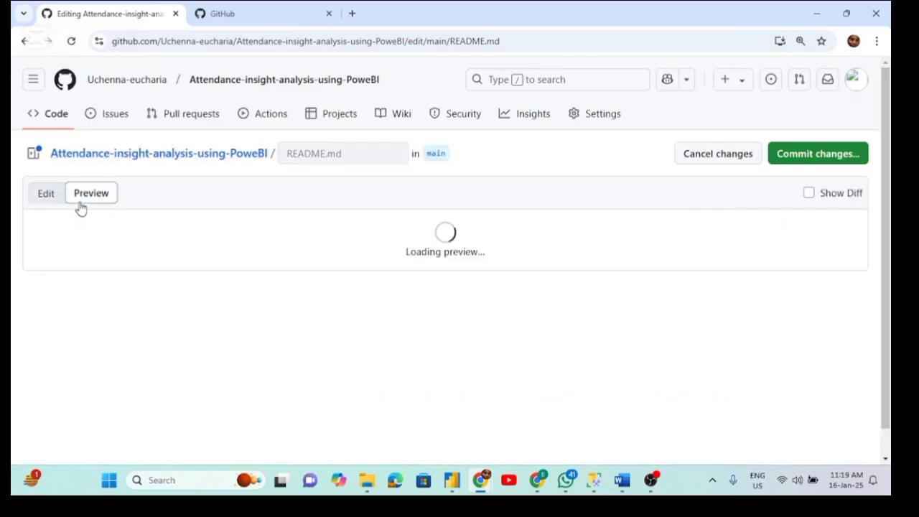
{"action": "scroll", "coordinate": [835, 216], "scroll_direction": "down", "scroll_amount": 5}
{"action": "scroll", "coordinate": [888, 294], "scroll_direction": "down", "scroll_amount": 3}
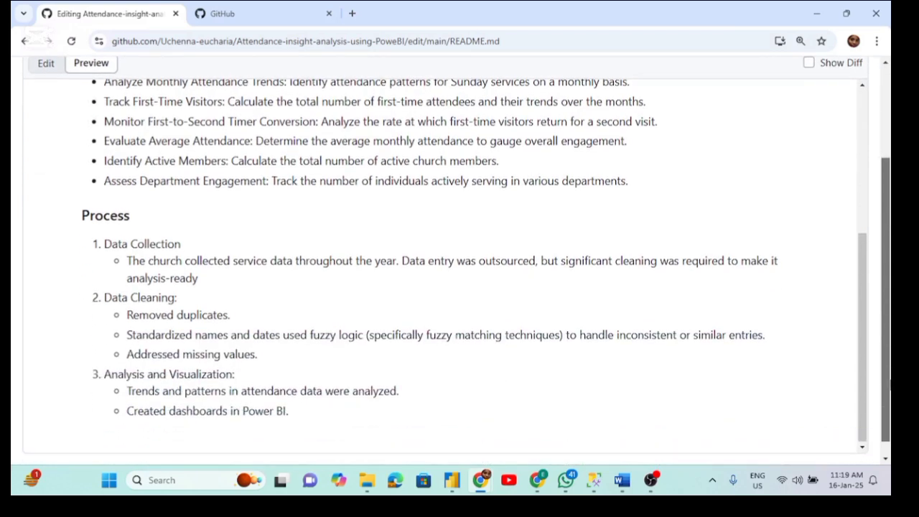
{"action": "scroll", "coordinate": [889, 294], "scroll_direction": "up", "scroll_amount": 3}
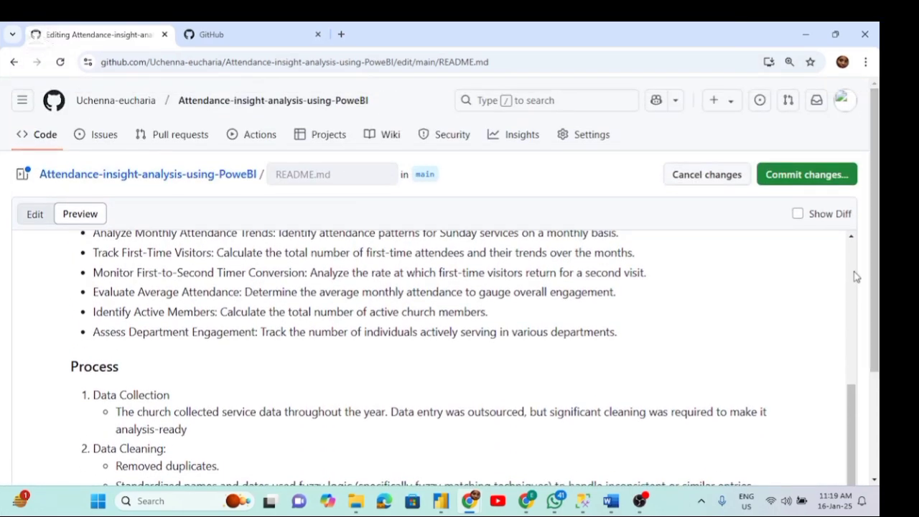
Return to editing and add the third-level heading "### Tools" on a new line after the Process list.
{"action": "left_click", "coordinate": [35, 214]}
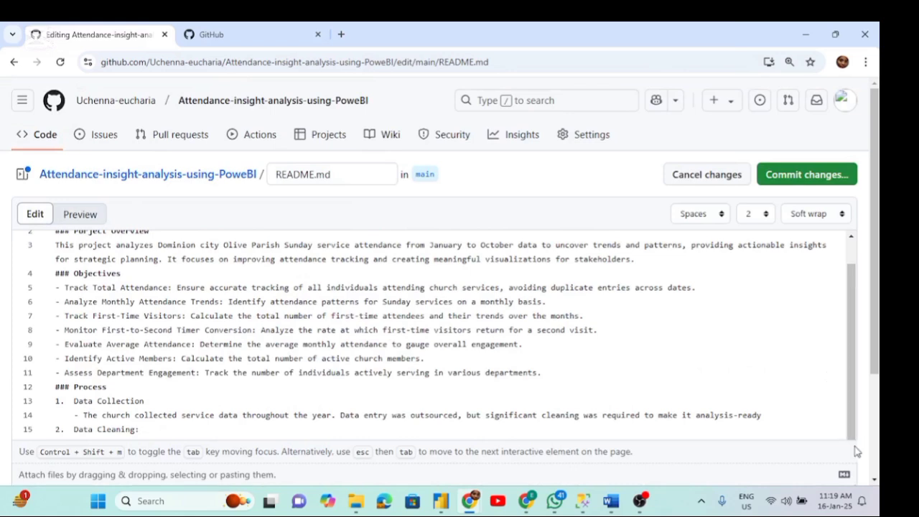
{"action": "left_click_drag", "start_coordinate": [876, 270], "coordinate": [876, 359]}
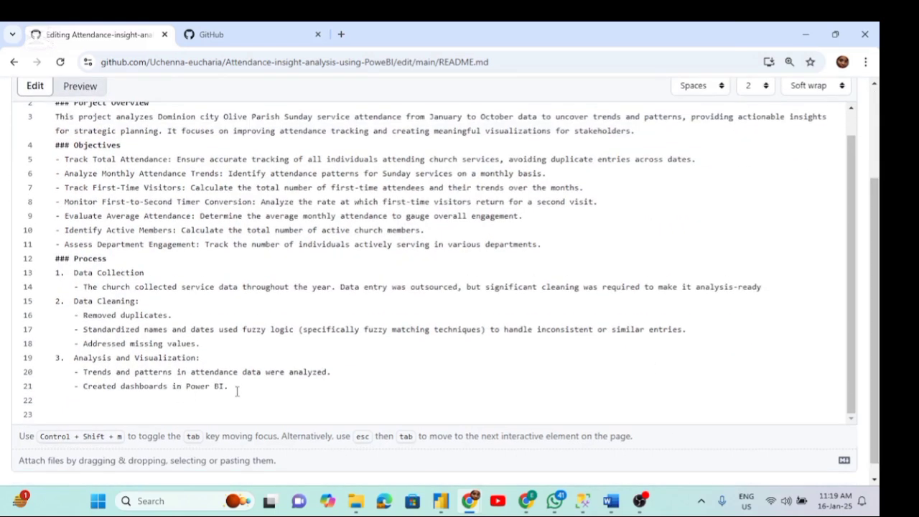
{"action": "key", "text": "Return"}
{"action": "type", "text": "-"}
{"action": "key", "text": "BackSpace"}
{"action": "type", "text": "### Tools"}
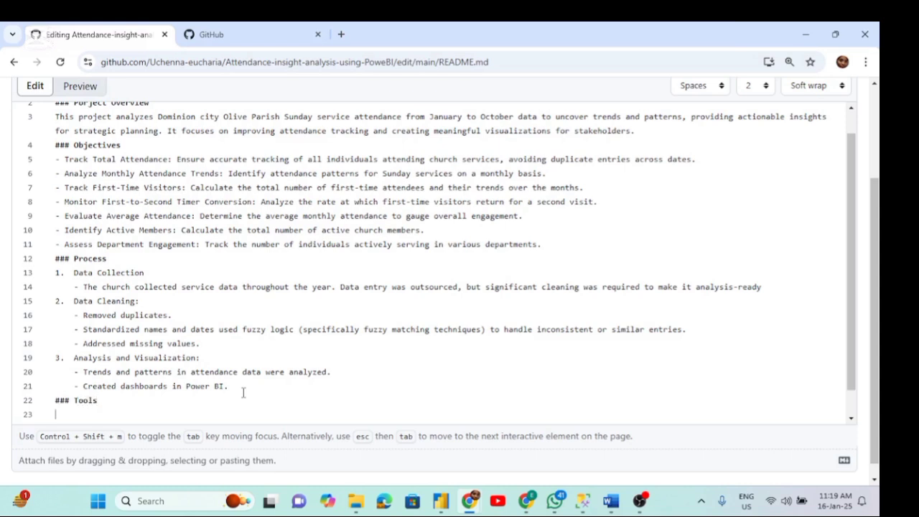
Copy the two Tools and Technologies items from the Word document into the README under Tools and replace their bullets with hyphens.
{"action": "key", "text": "alt+Tab"}
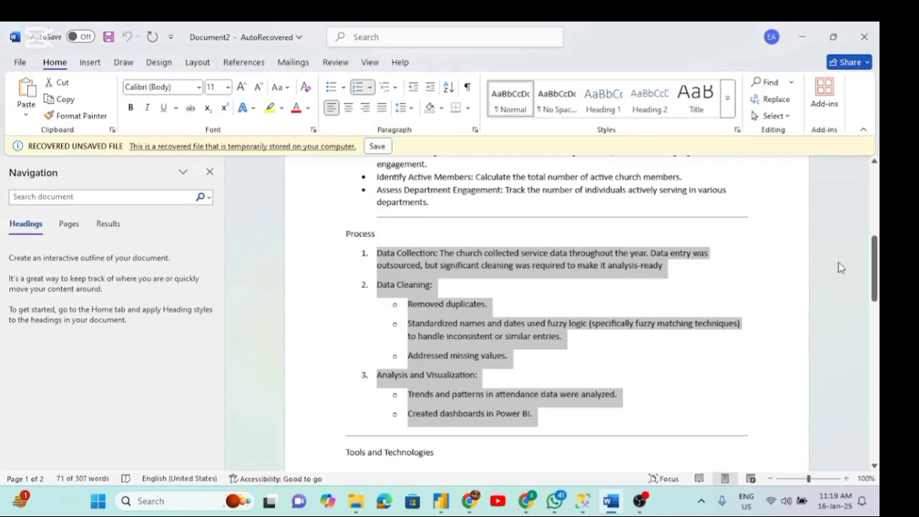
{"action": "left_click_drag", "start_coordinate": [874, 263], "coordinate": [865, 323]}
{"action": "left_click_drag", "start_coordinate": [538, 340], "coordinate": [397, 329]}
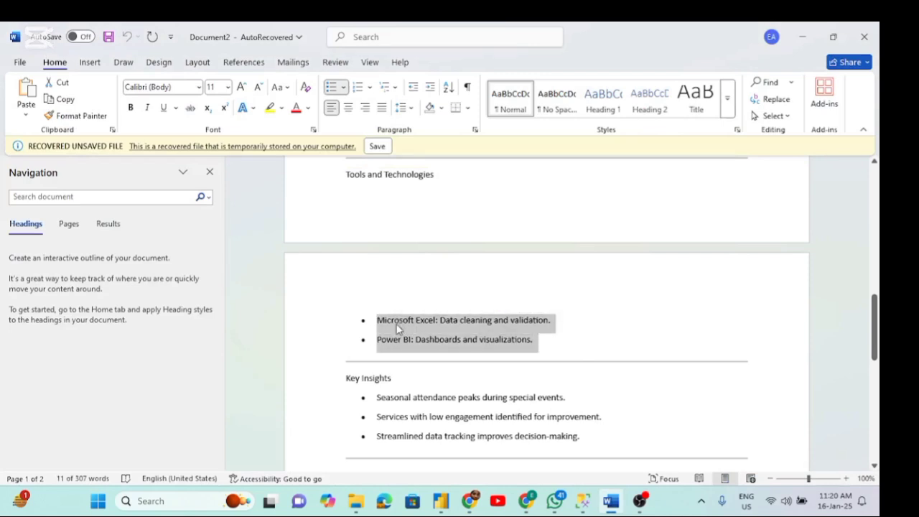
{"action": "key", "text": "alt+Tab"}
{"action": "type", "text": "• Microsoft Excel: Data cleaning and validation. • Power BI: Dashboards and visualizations."}
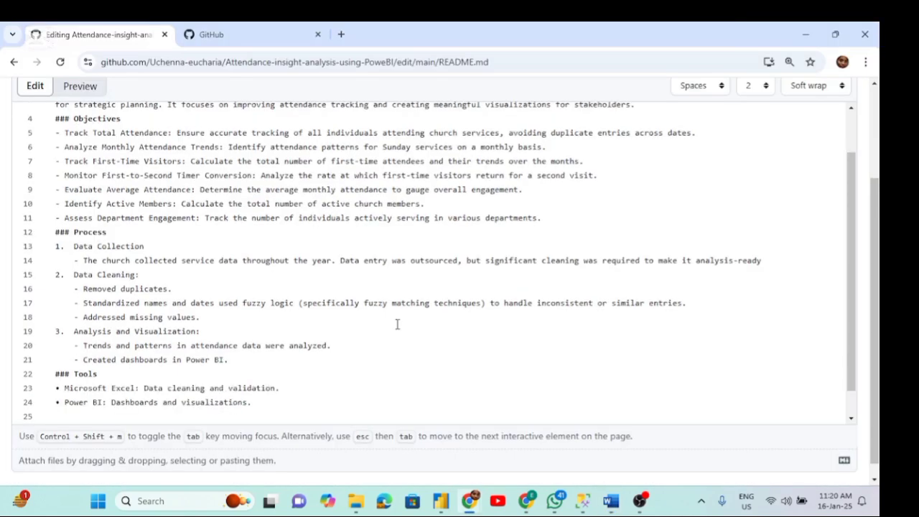
{"action": "left_click", "coordinate": [60, 398]}
Leave a blank line after the Tools list and add the third-level heading "### Key Insights".
{"action": "left_click", "coordinate": [266, 411]}
{"action": "key", "text": "Return"}
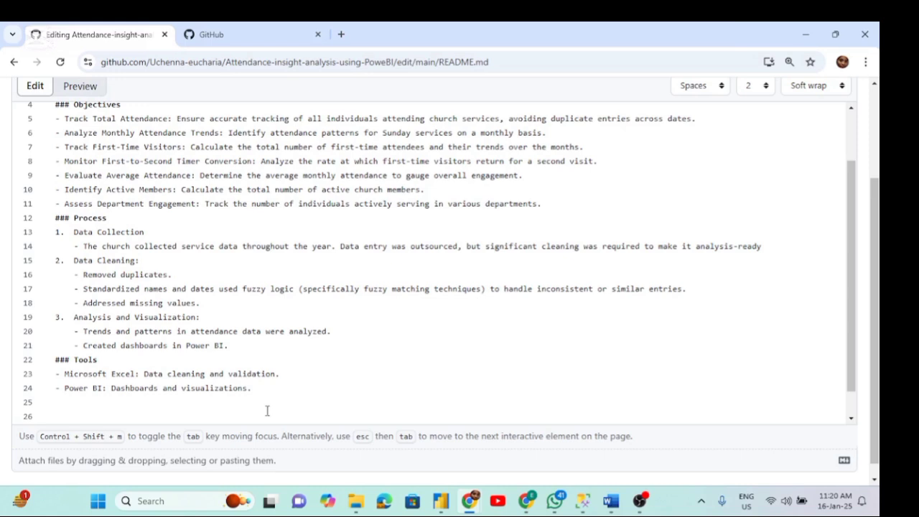
{"action": "left_click", "coordinate": [266, 411]}
{"action": "type", "text": "### Key Insights"}
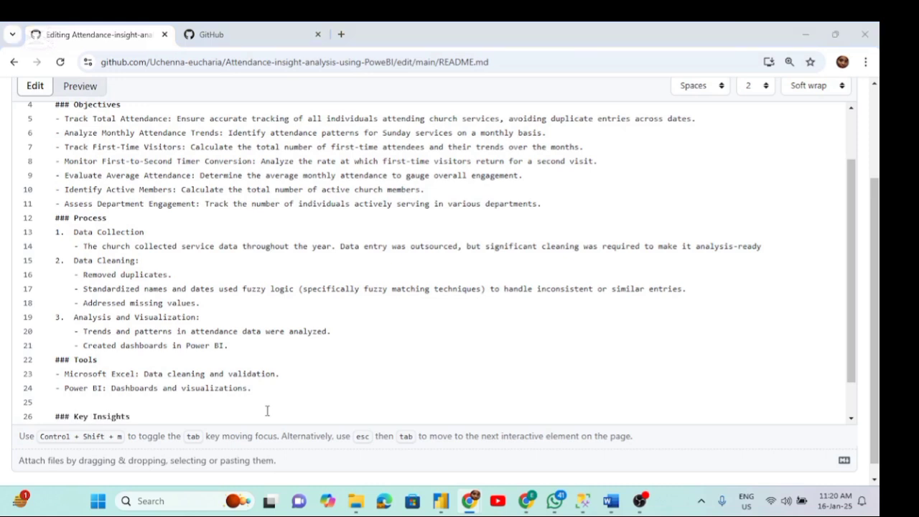
Copy the three Key Insights items from the Word document to below the README heading and replace their bullets with hyphens.
{"action": "key", "text": "alt+Tab"}
{"action": "left_click_drag", "start_coordinate": [583, 435], "coordinate": [388, 400]}
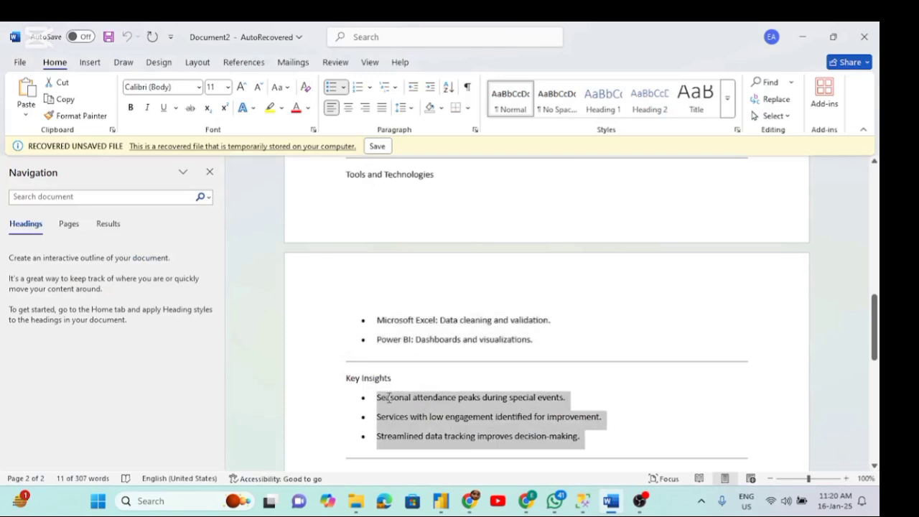
{"action": "key", "text": "alt+Tab"}
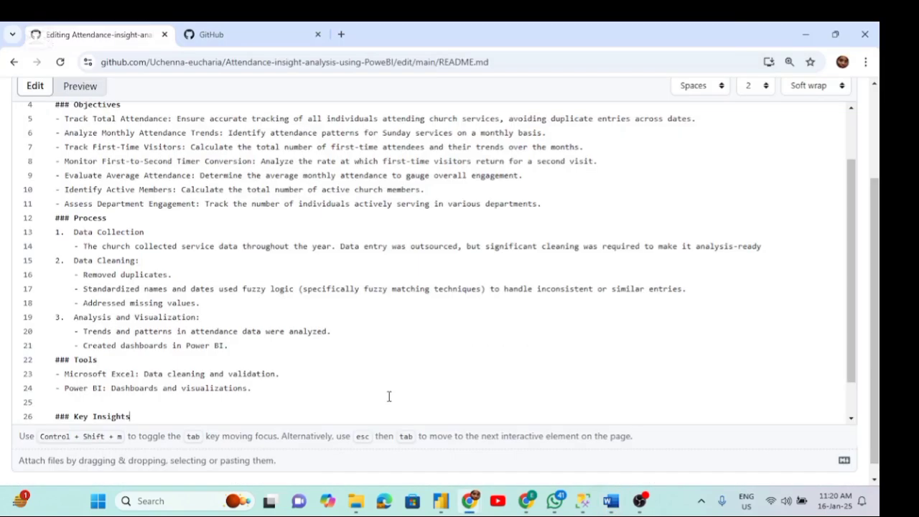
{"action": "key", "text": "Return"}
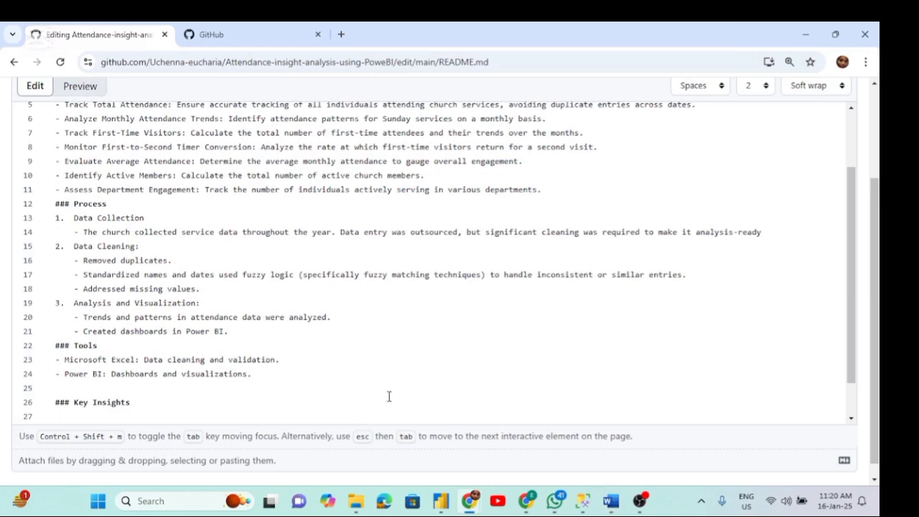
{"action": "type", "text": "• Seasonal attendance peaks during special events. • Services with low engagement identified for improvement. • Streamlined data tracking improves decision-making."}
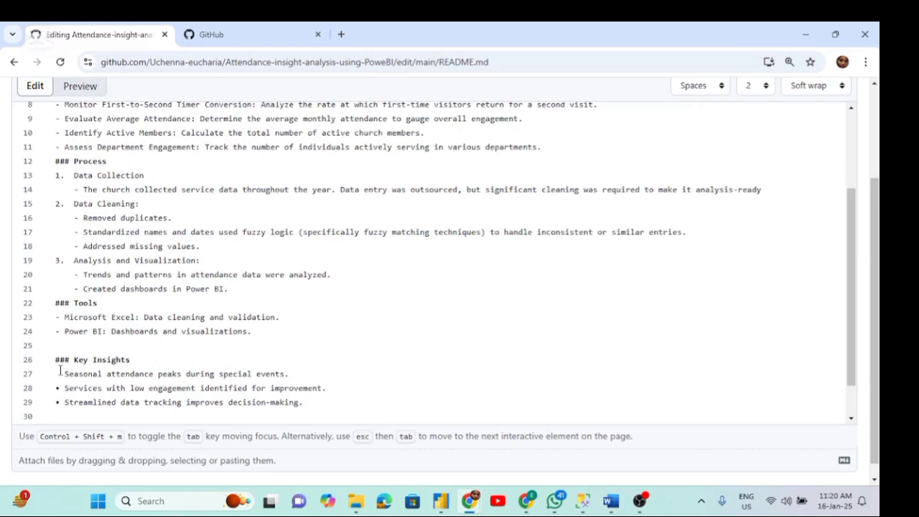
{"action": "type", "text": "-"}
{"action": "key", "text": "Down"}
{"action": "key", "text": "BackSpace"}
{"action": "type", "text": "-"}
Leave a blank line after the Key Insights list and add the third-level heading "### Challenges and solution".
{"action": "left_click", "coordinate": [329, 404]}
{"action": "key", "text": "Return"}
{"action": "key", "text": "Return"}
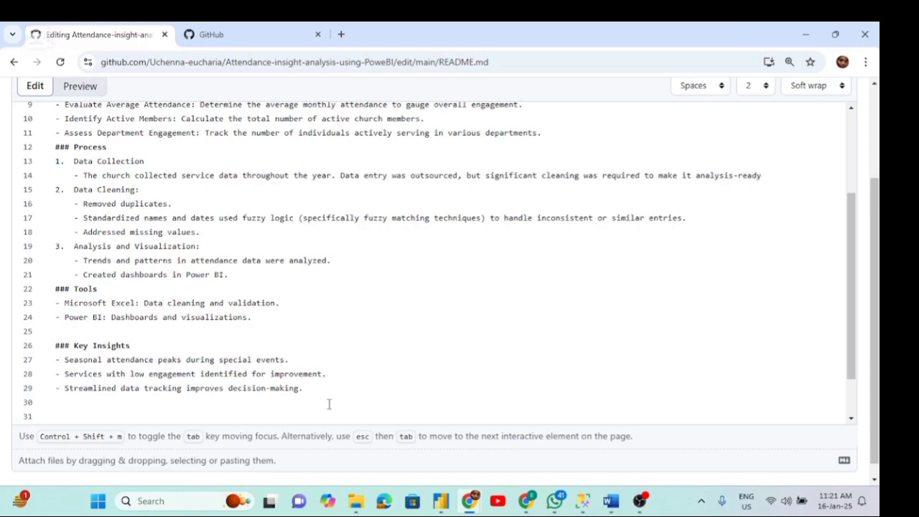
{"action": "type", "text": "### Challenges and so"}
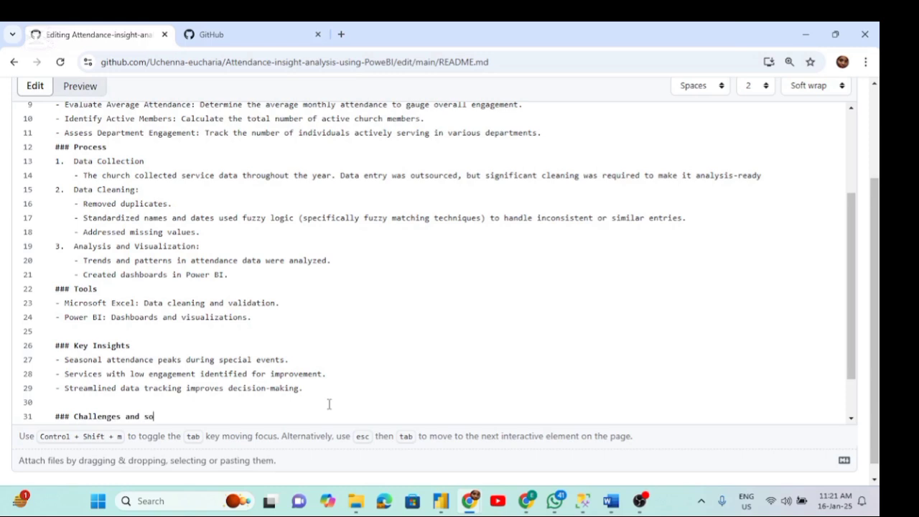
{"action": "type", "text": "lution"}
Copy the two Challenges and Solutions items from the Word document to below the README heading and replace their bullets with hyphens.
{"action": "key", "text": "alt+Tab"}
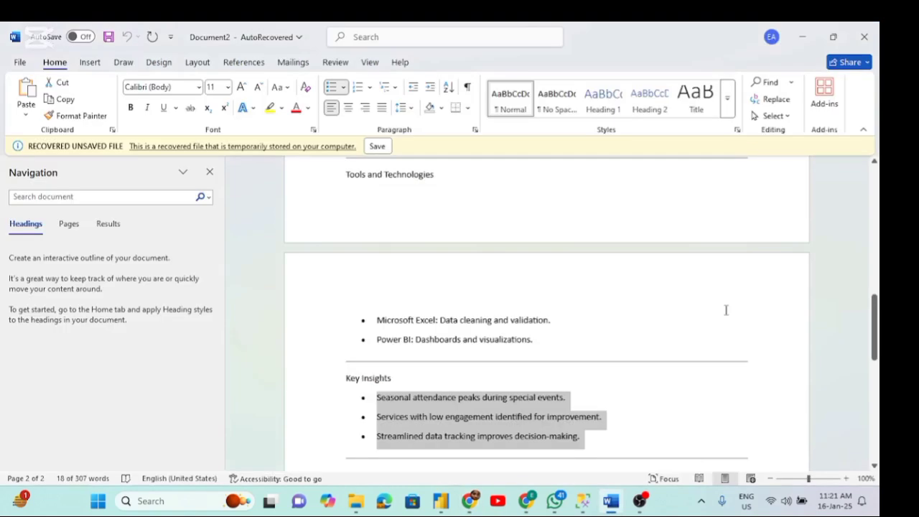
{"action": "left_click_drag", "start_coordinate": [876, 346], "coordinate": [874, 393]}
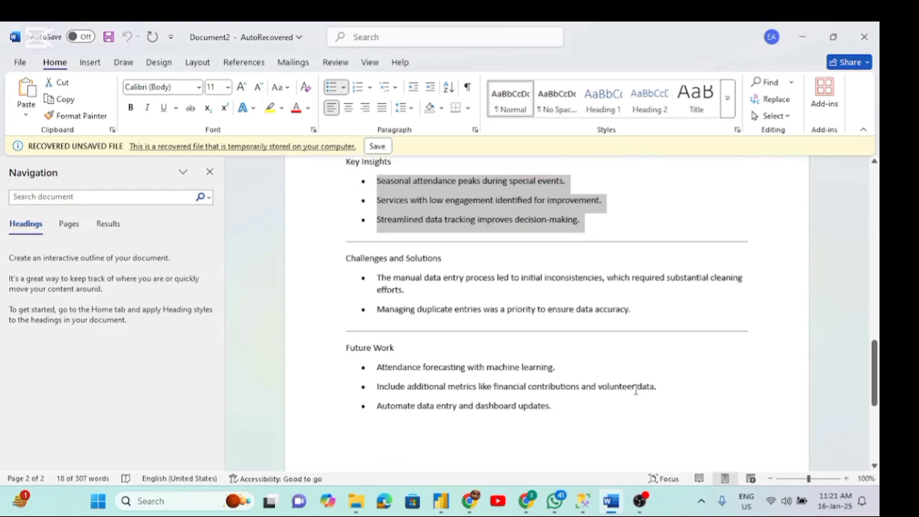
{"action": "left_click_drag", "start_coordinate": [656, 311], "coordinate": [379, 279]}
{"action": "key", "text": "alt+Tab"}
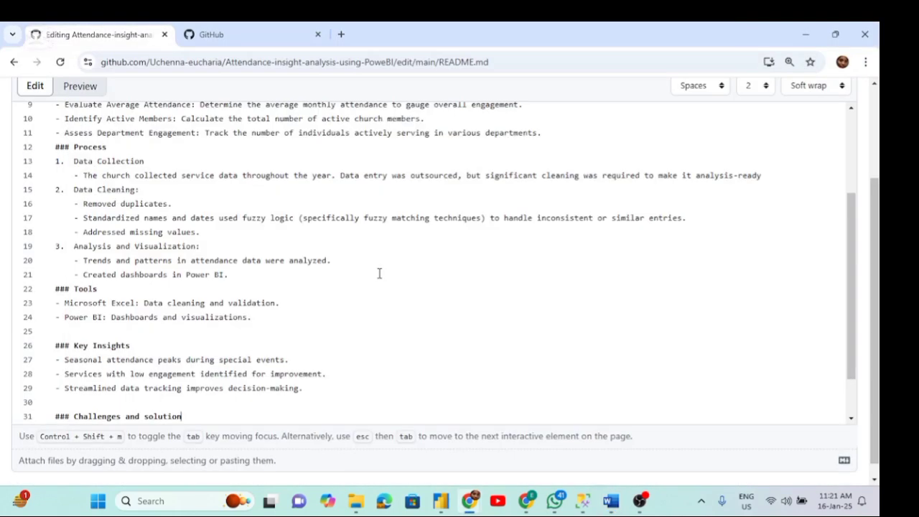
{"action": "key", "text": "Return"}
{"action": "type", "text": "• The manual data entry process led to initial inconsistencies, which required substantial cleaning efforts. • Managing duplicate entries was a priority to ensure data accuracy."}
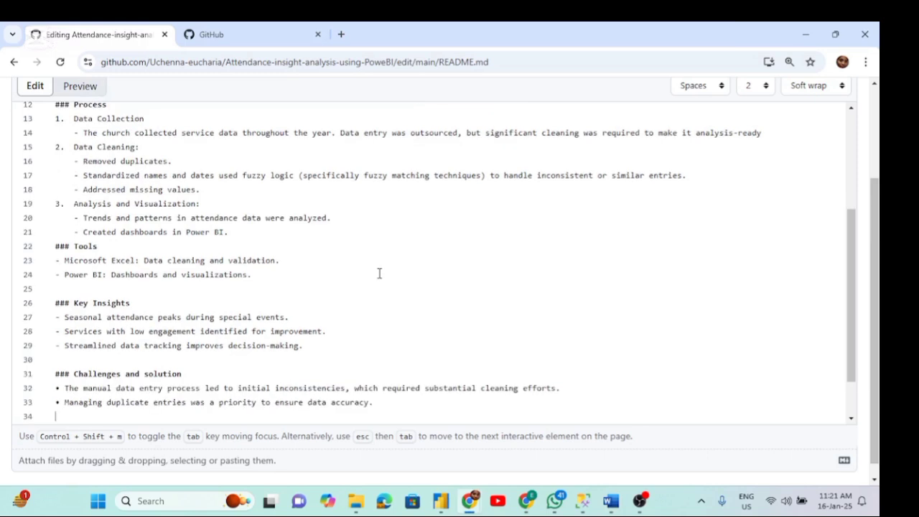
{"action": "left_click", "coordinate": [60, 387]}
Preview the README and review its rendering from the Tools, Key Insights and Challenges sections back up to the title.
{"action": "left_click", "coordinate": [74, 88]}
{"action": "scroll", "coordinate": [841, 286], "scroll_direction": "down", "scroll_amount": 2}
{"action": "left_click_drag", "start_coordinate": [841, 286], "coordinate": [857, 445]}
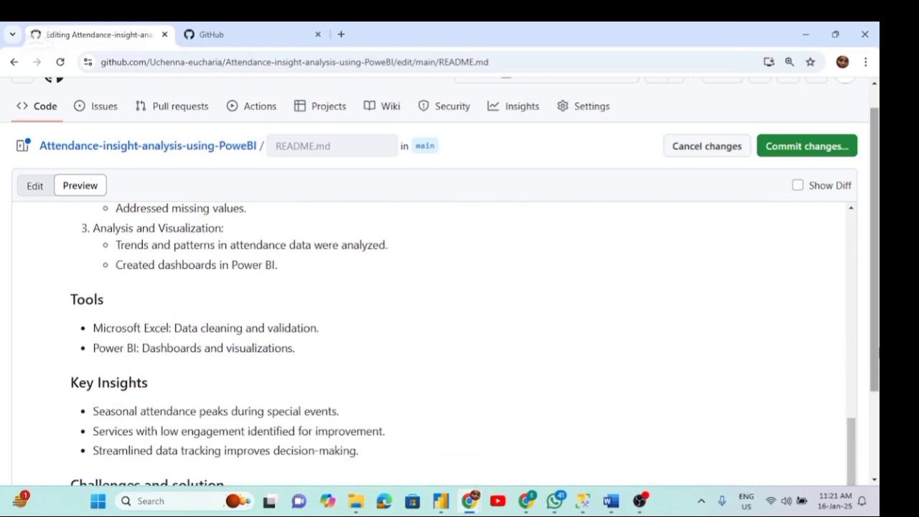
{"action": "scroll", "coordinate": [876, 391], "scroll_direction": "down", "scroll_amount": 1}
{"action": "scroll", "coordinate": [876, 391], "scroll_direction": "down", "scroll_amount": 2}
{"action": "scroll", "coordinate": [874, 352], "scroll_direction": "up", "scroll_amount": 3}
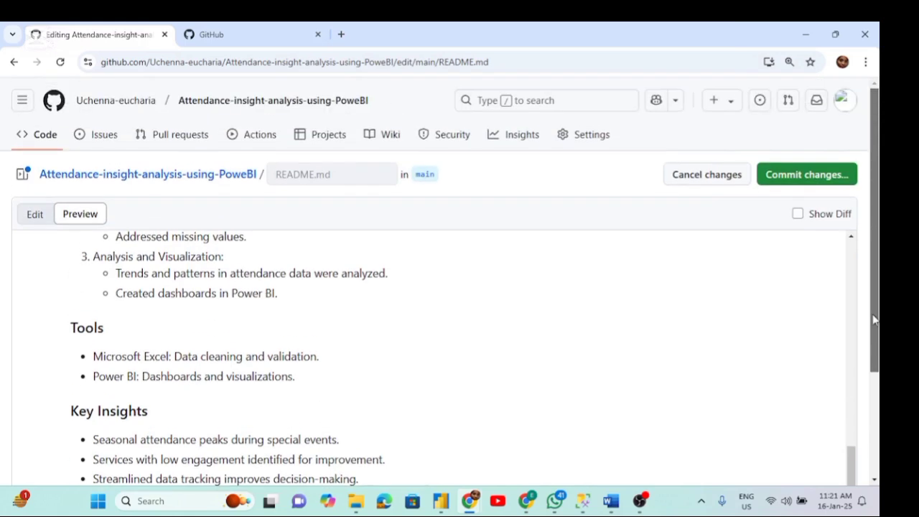
{"action": "left_click_drag", "start_coordinate": [851, 462], "coordinate": [830, 238]}
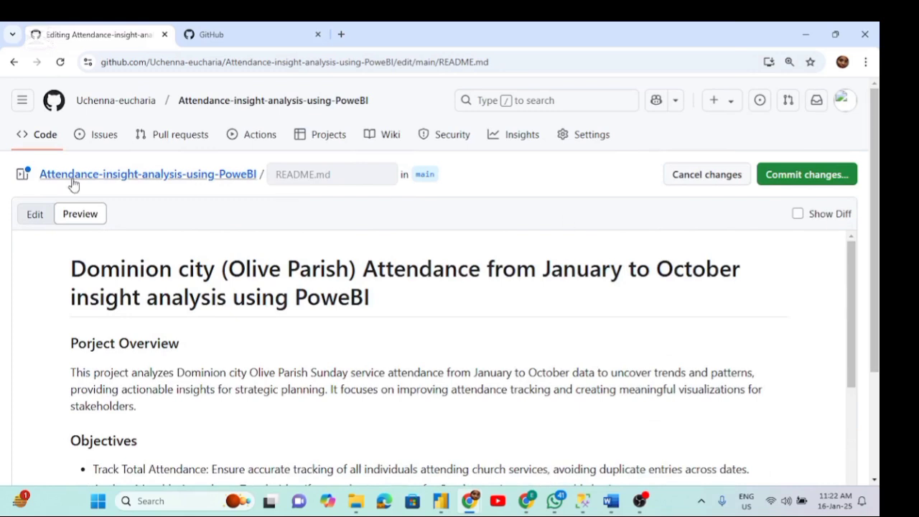
Return to editing and start a new line after a blank line below the Challenges and solution list.
{"action": "left_click", "coordinate": [31, 214]}
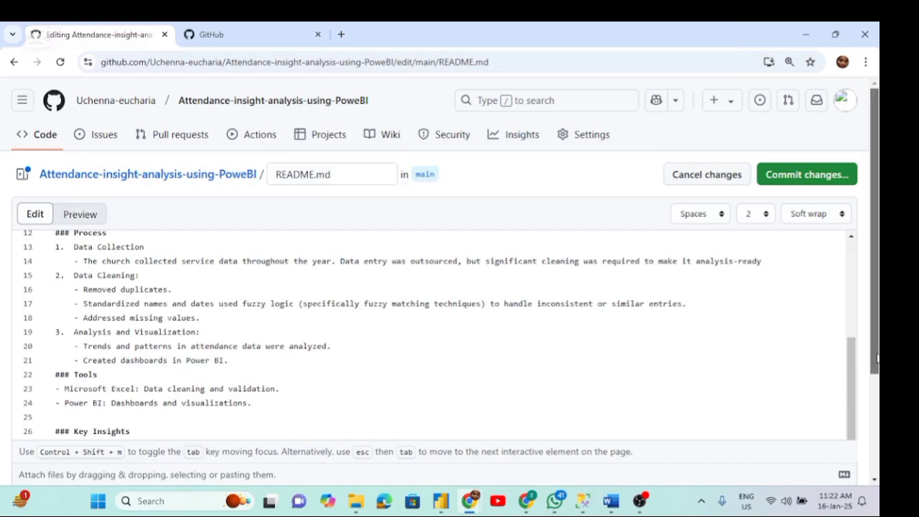
{"action": "scroll", "coordinate": [874, 452], "scroll_direction": "down", "scroll_amount": 2}
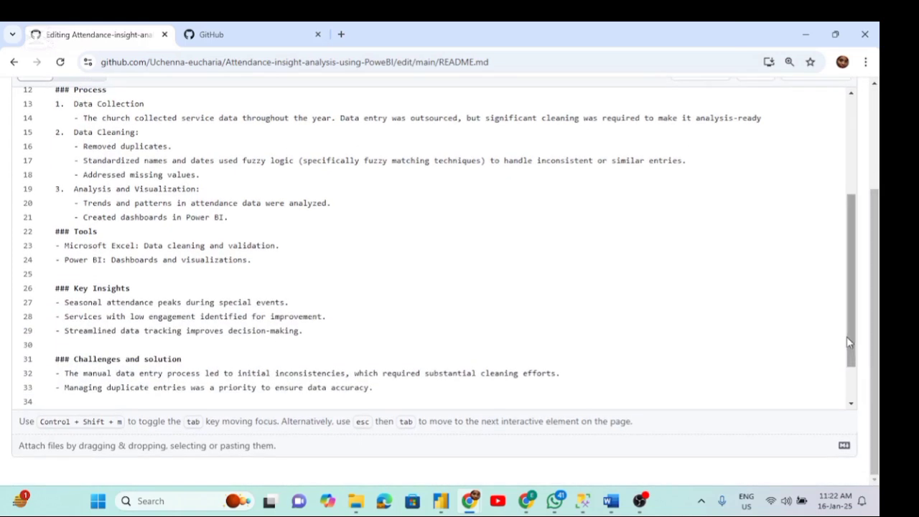
{"action": "scroll", "coordinate": [853, 406], "scroll_direction": "down", "scroll_amount": 2}
{"action": "left_click", "coordinate": [413, 333]}
{"action": "key", "text": "Return"}
{"action": "key", "text": "Return"}
Start an inline code snippet with a single backtick and the line "SELECT * FROM database".
{"action": "type", "text": "-"}
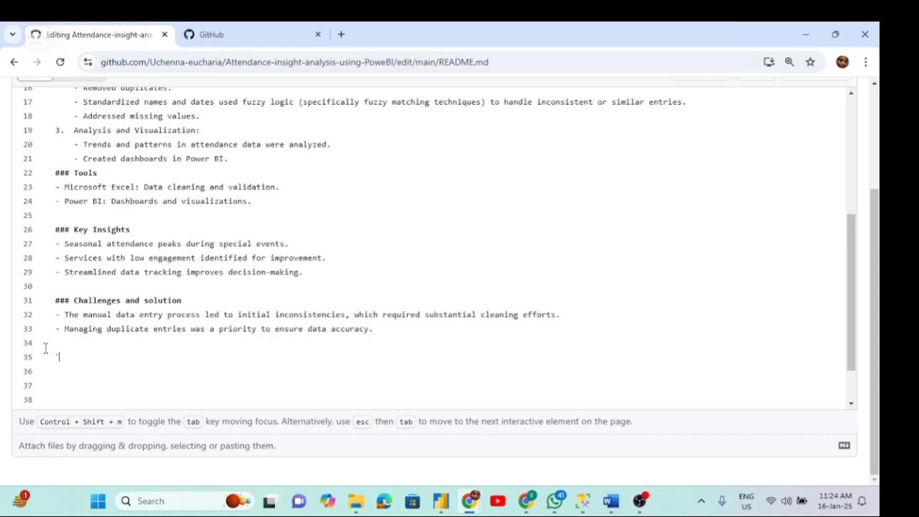
{"action": "type", "text": "SELECT * from"}
{"action": "key", "text": "BackSpace"}
{"action": "key", "text": "BackSpace"}
{"action": "key", "text": "BackSpace"}
{"action": "key", "text": "BackSpace"}
{"action": "key", "text": "BackSpace"}
{"action": "type", "text": "FRO"}
{"action": "key", "text": "BackSpace"}
{"action": "key", "text": "BackSpace"}
{"action": "type", "text": "ROM  dasha"}
{"action": "key", "text": "BackSpace"}
{"action": "key", "text": "BackSpace"}
{"action": "key", "text": "BackSpace"}
{"action": "type", "text": "tabase"}
Continue the snippet on the following line with "join a and b" and close it with a backtick.
{"action": "key", "text": "Return"}
{"action": "type", "text": "join a"}
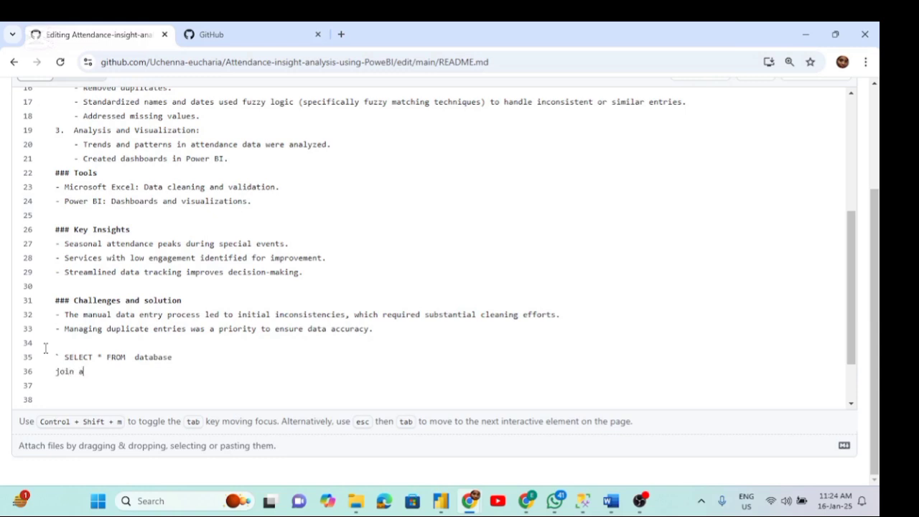
{"action": "type", "text": " and b `"}
Preview the README and check how the SQL snippet renders at the end of the document.
{"action": "left_click_drag", "start_coordinate": [875, 309], "coordinate": [874, 193]}
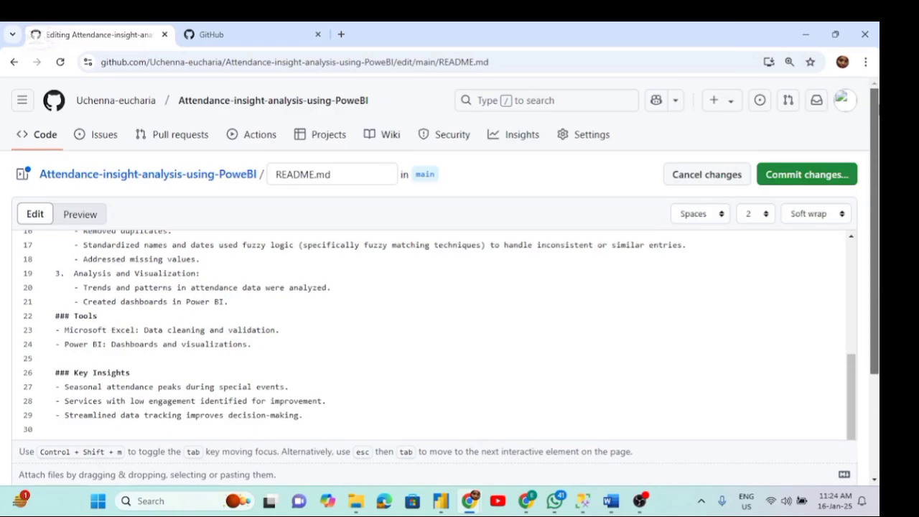
{"action": "left_click", "coordinate": [72, 218]}
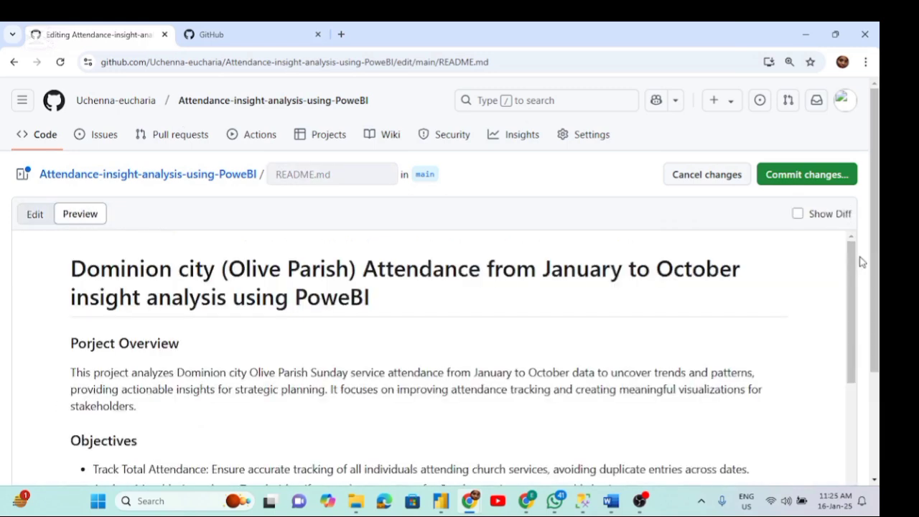
{"action": "left_click_drag", "start_coordinate": [853, 263], "coordinate": [840, 447]}
{"action": "scroll", "coordinate": [839, 446], "scroll_direction": "down", "scroll_amount": 2}
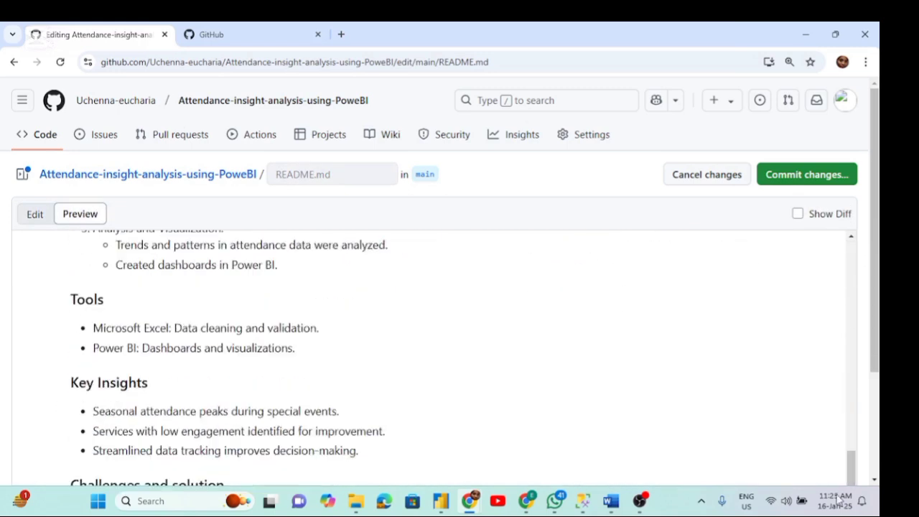
{"action": "left_click_drag", "start_coordinate": [875, 364], "coordinate": [874, 466]}
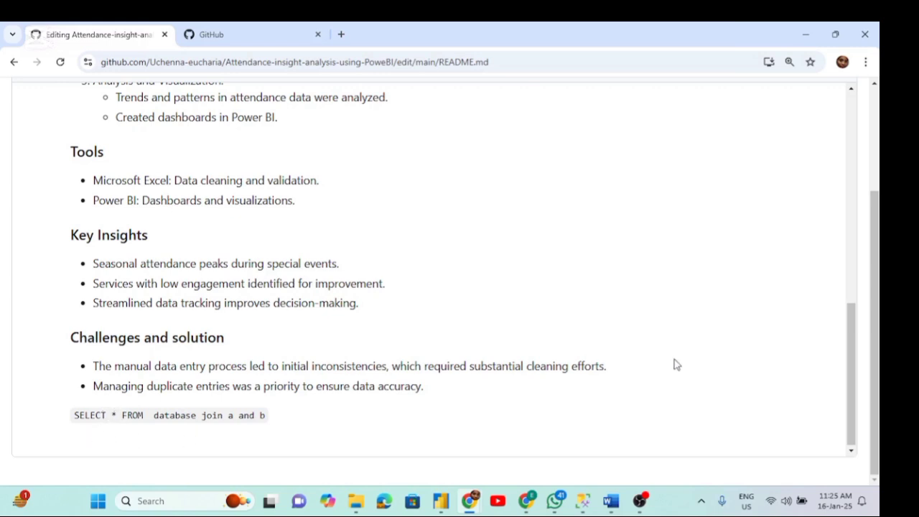
{"action": "left_click_drag", "start_coordinate": [878, 366], "coordinate": [877, 264]}
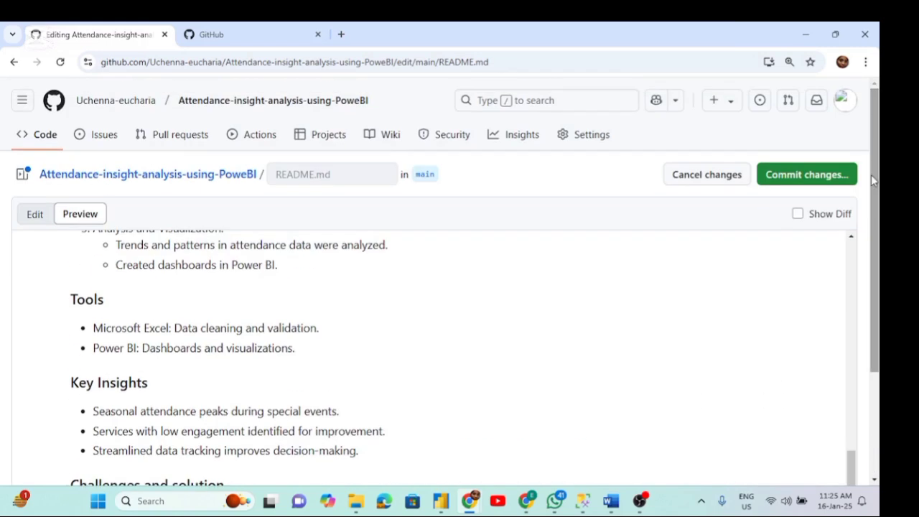
Return to editing and delete the two-line SQL snippet below the Challenges and solution list.
{"action": "left_click", "coordinate": [35, 214]}
{"action": "left_click_drag", "start_coordinate": [851, 373], "coordinate": [852, 425]}
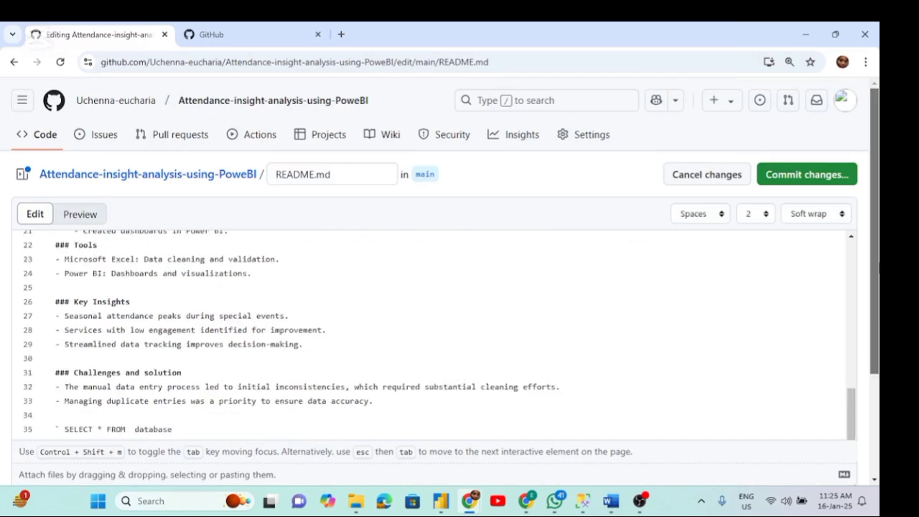
{"action": "left_click_drag", "start_coordinate": [874, 341], "coordinate": [875, 445]}
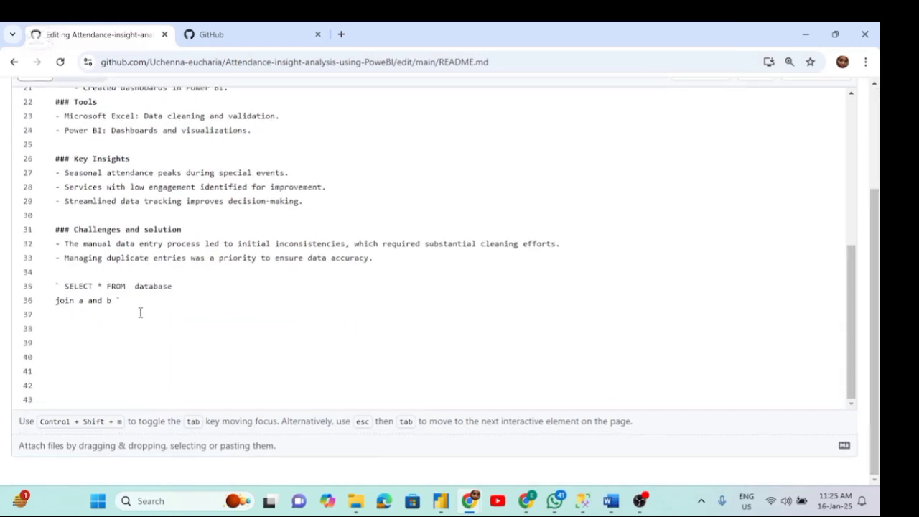
{"action": "left_click_drag", "start_coordinate": [122, 300], "coordinate": [30, 285]}
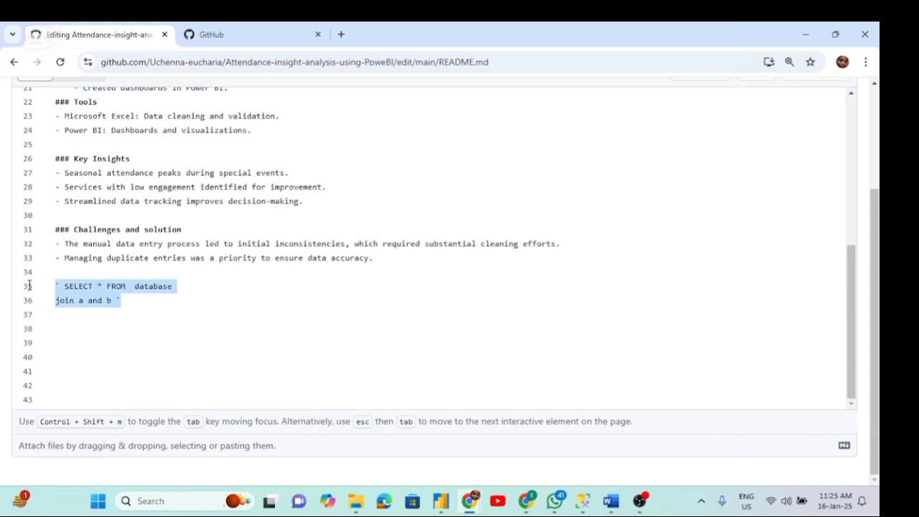
{"action": "key", "text": "BackSpace"}
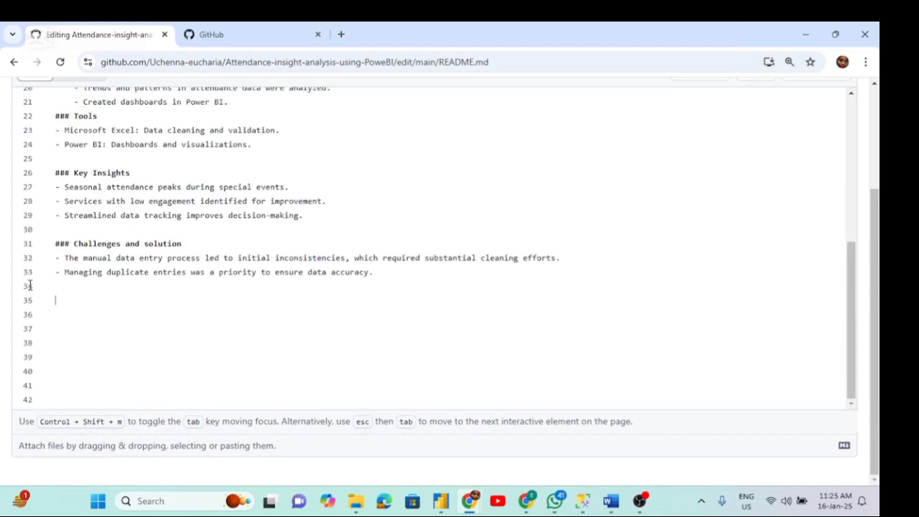
Write the Markdown table header row "| heading | heading2 |" below the Challenges and solution list.
{"action": "type", "text": "\\"}
{"action": "type", "text": "hea"}
{"action": "type", "text": "ding"}
{"action": "type", "text": " |"}
{"action": "type", "text": " heading "}
{"action": "type", "text": "2"}
{"action": "type", "text": " |"}
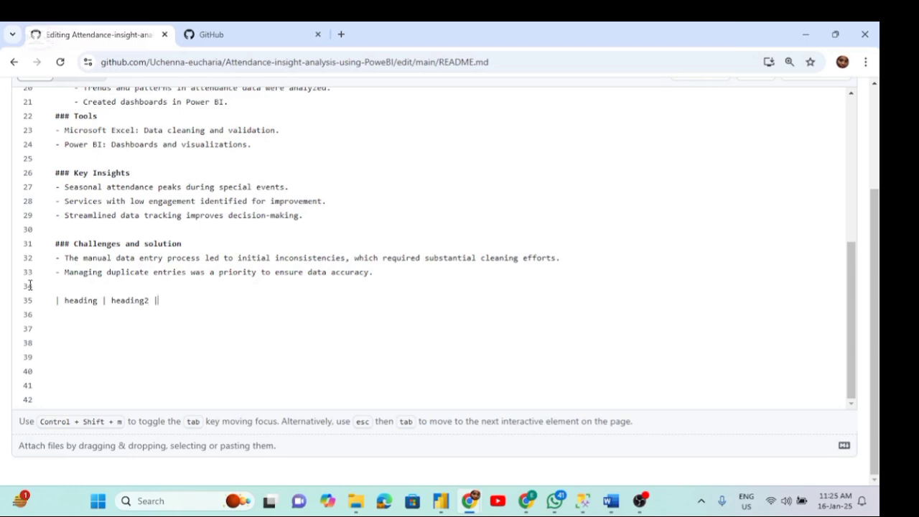
Add the separator row "|---------|---------|" on the line below the table header.
{"action": "key", "text": "Return"}
{"action": "type", "text": "\\"}
{"action": "type", "text": "|"}
{"action": "type", "text": "---------"}
{"action": "type", "text": "|"}
{"action": "type", "text": "---------|"}
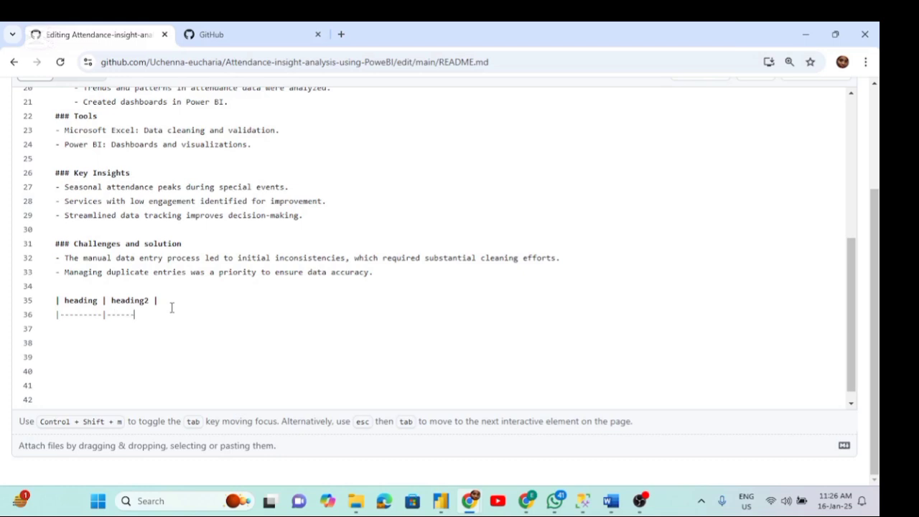
{"action": "type", "text": "|"}
Preview the README and check how the table header renders below the Challenges and solution list.
{"action": "scroll", "coordinate": [873, 280], "scroll_direction": "up", "scroll_amount": 2}
{"action": "scroll", "coordinate": [873, 280], "scroll_direction": "up", "scroll_amount": 1}
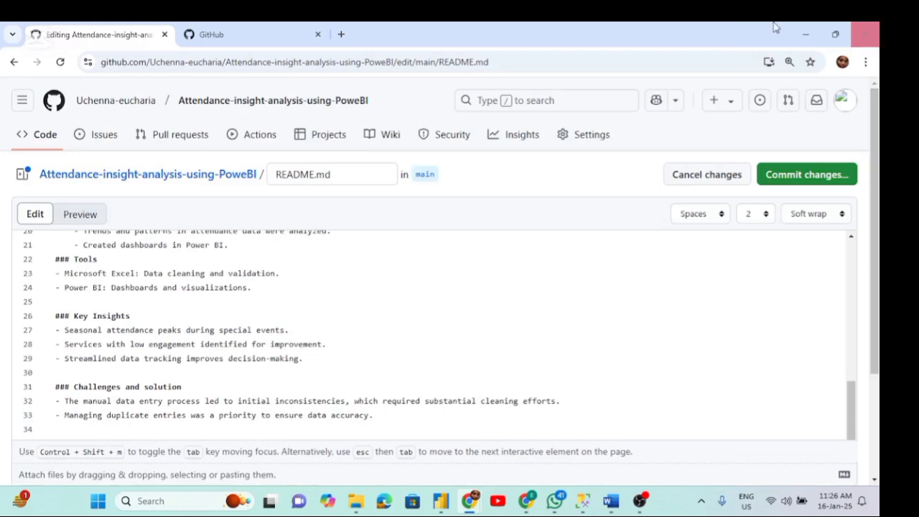
{"action": "left_click", "coordinate": [80, 214]}
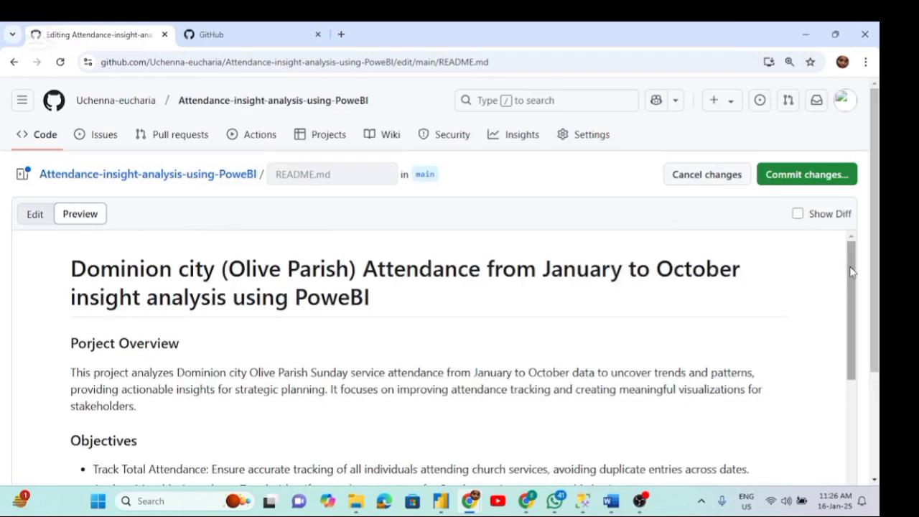
{"action": "left_click_drag", "start_coordinate": [853, 289], "coordinate": [878, 399]}
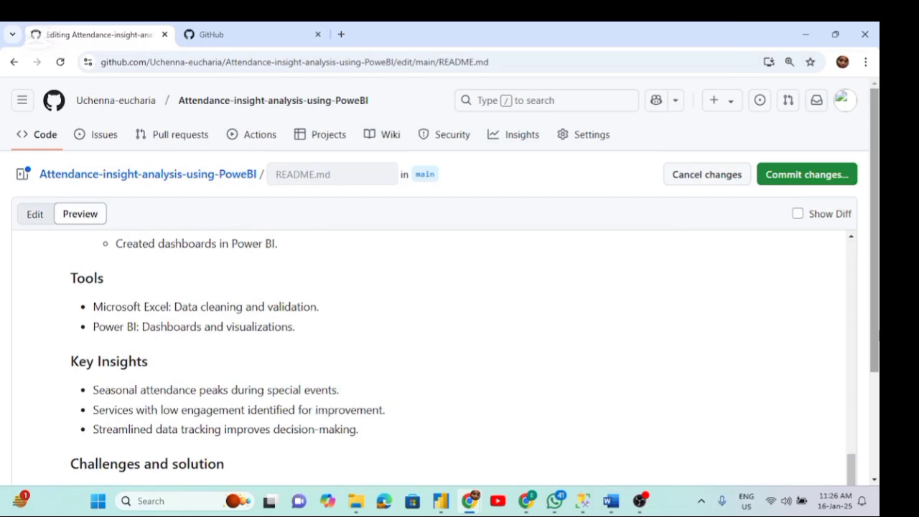
{"action": "scroll", "coordinate": [879, 399], "scroll_direction": "down", "scroll_amount": 2}
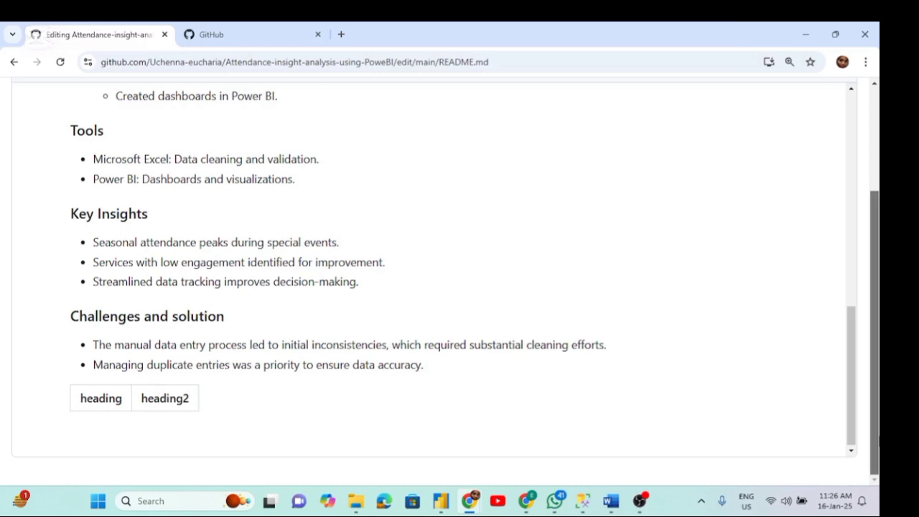
{"action": "scroll", "coordinate": [875, 430], "scroll_direction": "up", "scroll_amount": 2}
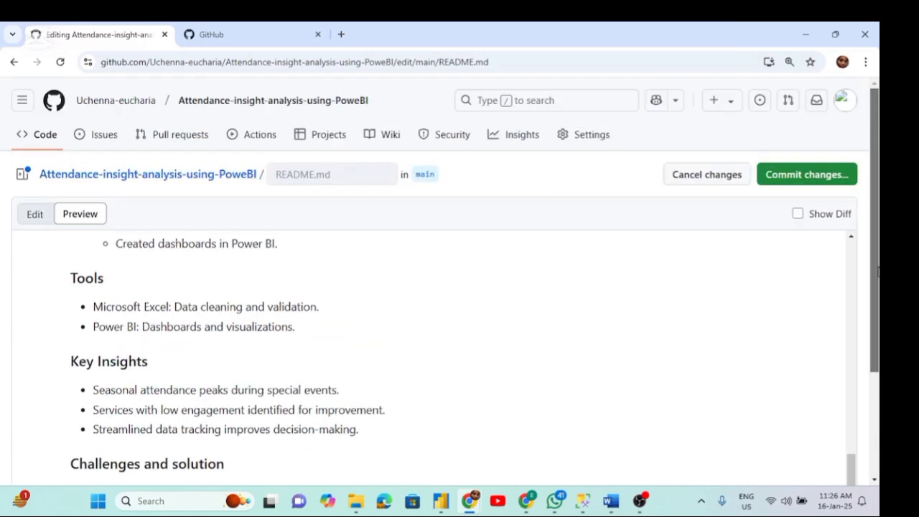
Return to editing and add the table rows "|content | content 2|" and "| python1 | Python 2|" below the separator row.
{"action": "left_click", "coordinate": [32, 215]}
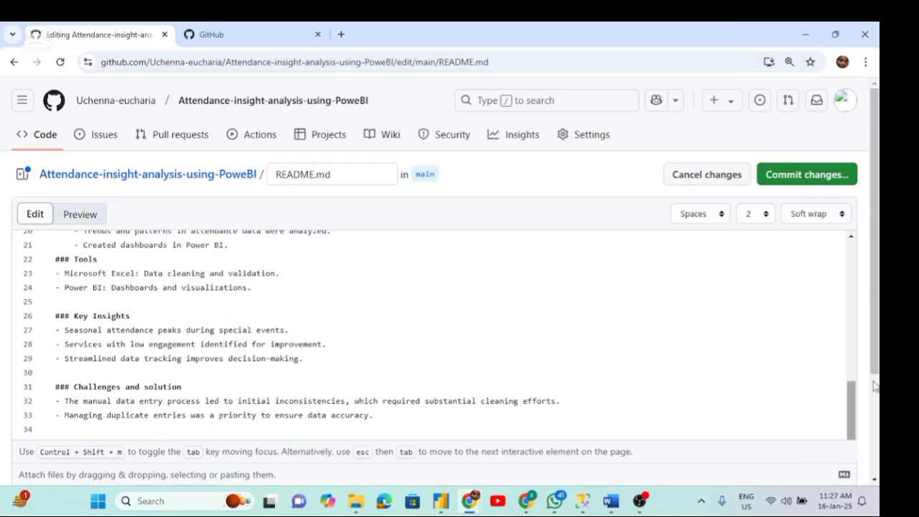
{"action": "left_click_drag", "start_coordinate": [875, 358], "coordinate": [877, 470]}
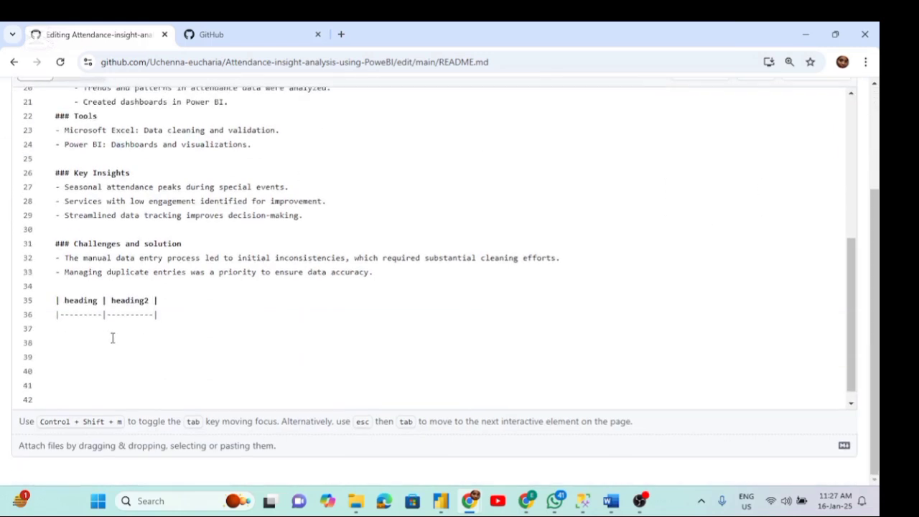
{"action": "left_click", "coordinate": [71, 332]}
{"action": "type", "text": "|com"}
{"action": "key", "text": "BackSpace"}
{"action": "type", "text": "ntent | content 2"}
{"action": "key", "text": "Return"}
{"action": "left_click", "coordinate": [159, 332]}
{"action": "type", "text": "|"}
{"action": "key", "text": "Return"}
{"action": "type", "text": "| pytho"}
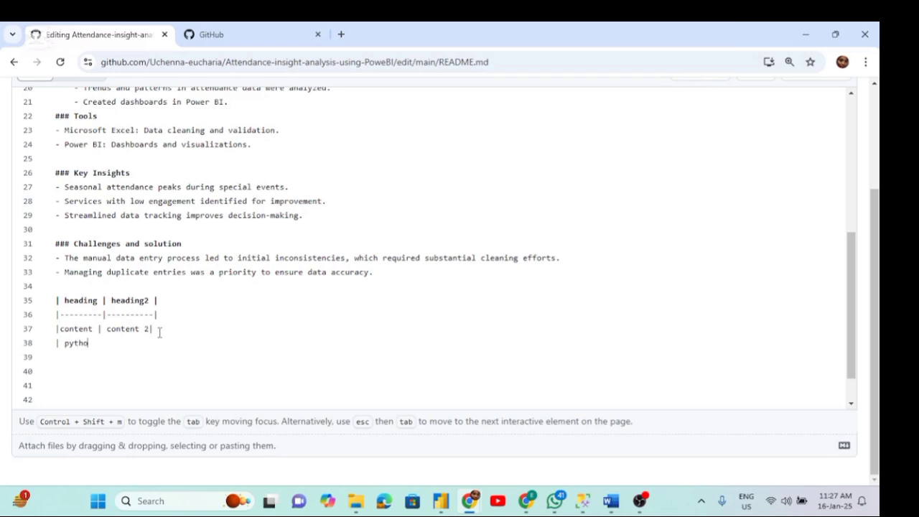
{"action": "type", "text": "n1 | Python 2|"}
Preview the README again and examine how the table with its two content rows renders.
{"action": "left_click_drag", "start_coordinate": [869, 256], "coordinate": [868, 56]}
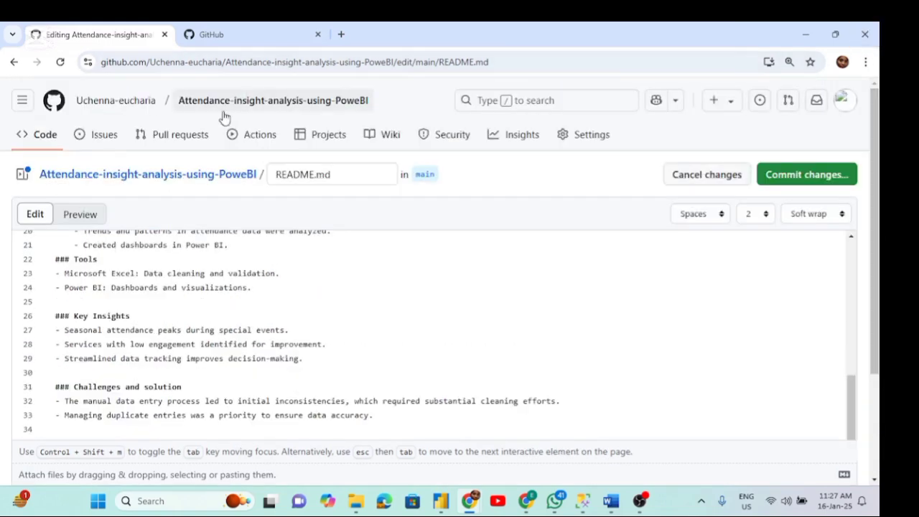
{"action": "left_click", "coordinate": [76, 217]}
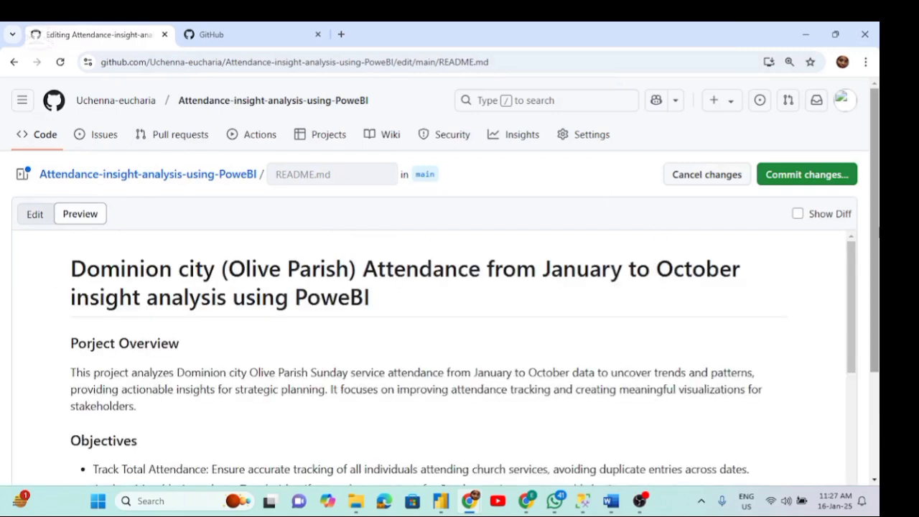
{"action": "scroll", "coordinate": [870, 215], "scroll_direction": "down", "scroll_amount": 2}
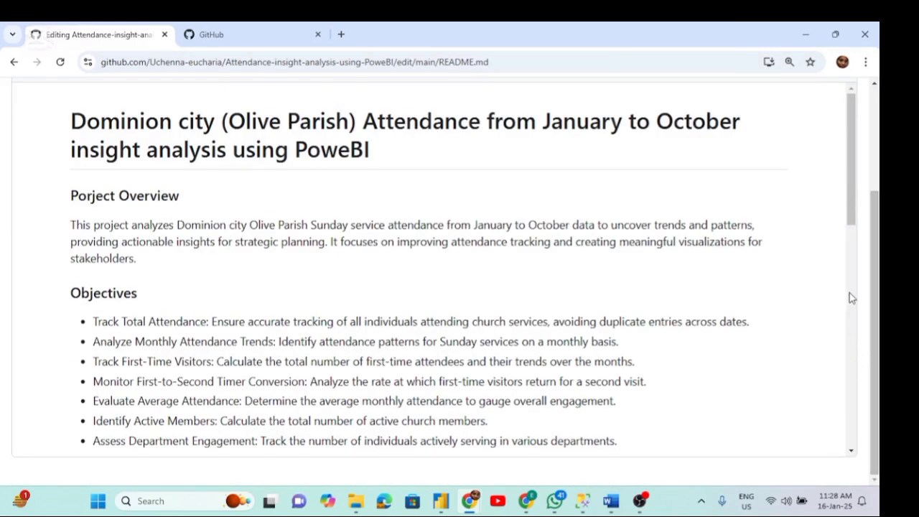
{"action": "left_click_drag", "start_coordinate": [852, 198], "coordinate": [852, 418]}
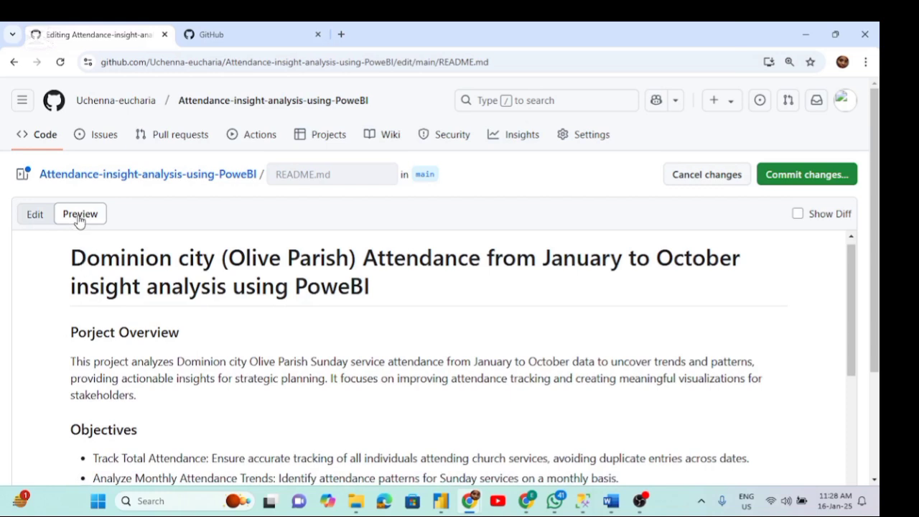
Return to editing and correct the misspelled first section heading to "Project Overview".
{"action": "left_click", "coordinate": [43, 219]}
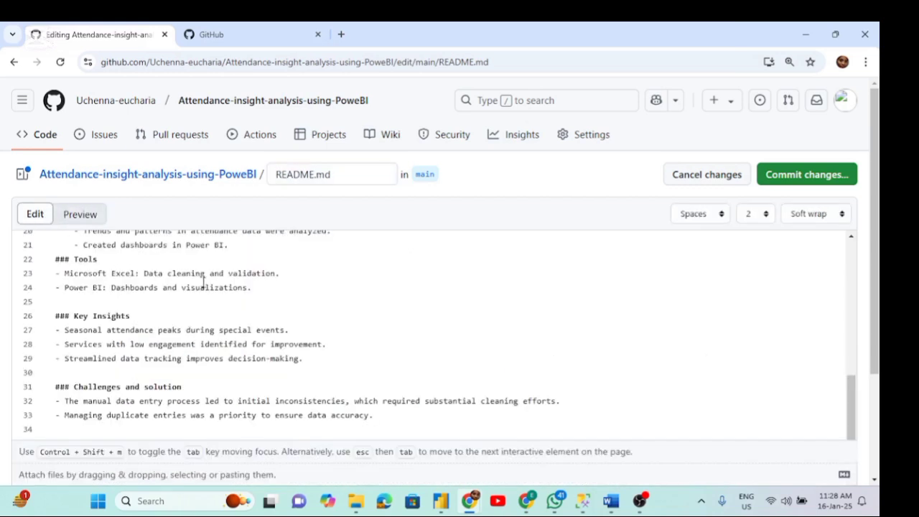
{"action": "scroll", "coordinate": [223, 294], "scroll_direction": "up", "scroll_amount": 5}
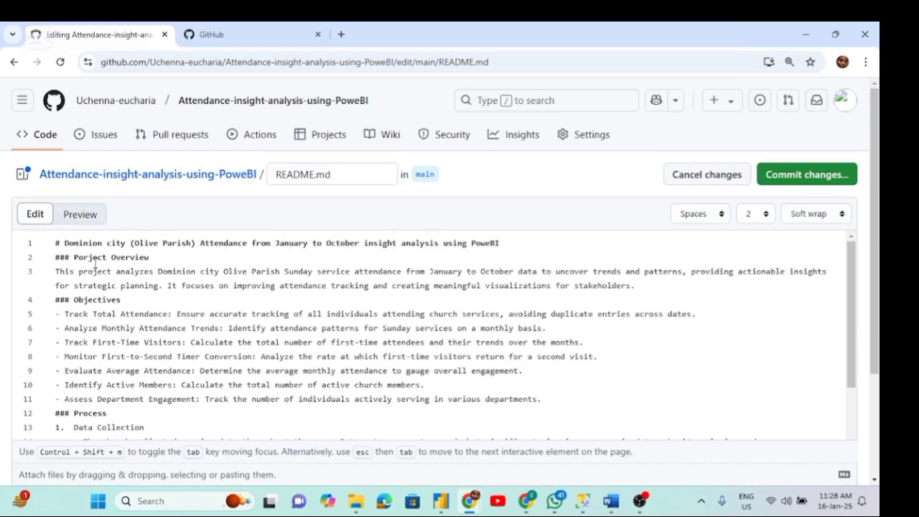
{"action": "left_click", "coordinate": [88, 257]}
{"action": "key", "text": "BackSpace"}
{"action": "key", "text": "BackSpace"}
{"action": "type", "text": "ro"}
Add a "---" line directly below the Project Overview paragraph and preview how it renders.
{"action": "left_click", "coordinate": [646, 290]}
{"action": "key", "text": "Return"}
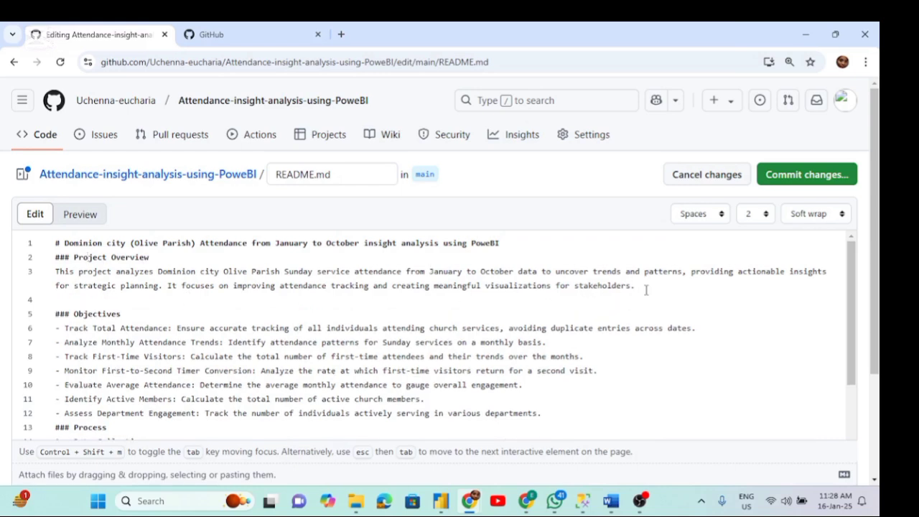
{"action": "type", "text": "---"}
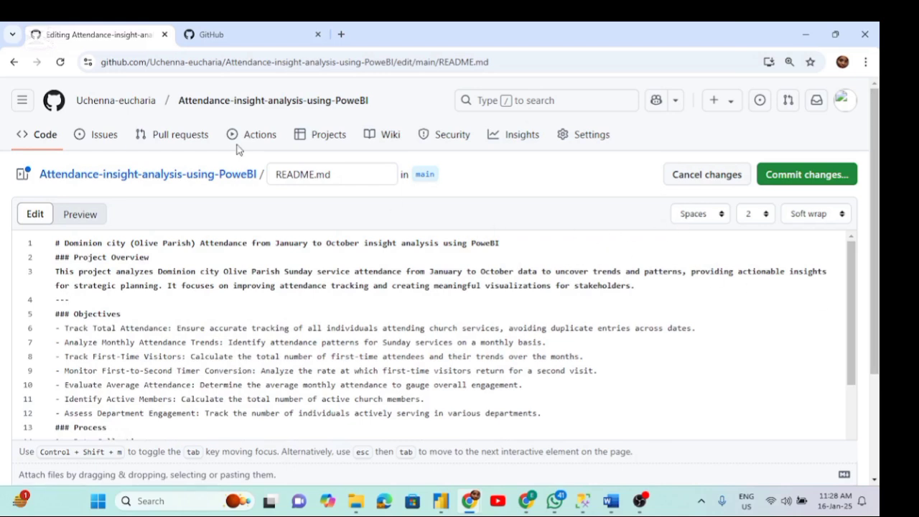
{"action": "left_click", "coordinate": [83, 211]}
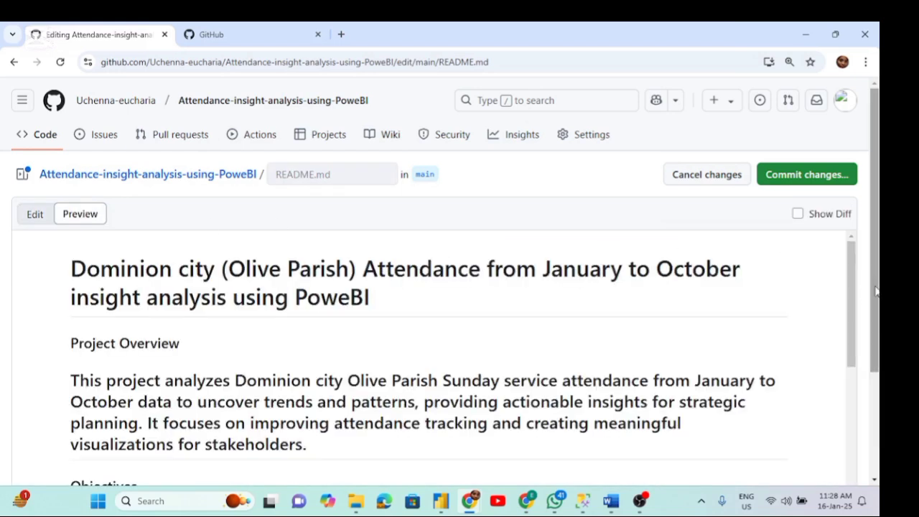
{"action": "scroll", "coordinate": [208, 379], "scroll_direction": "down", "scroll_amount": 1}
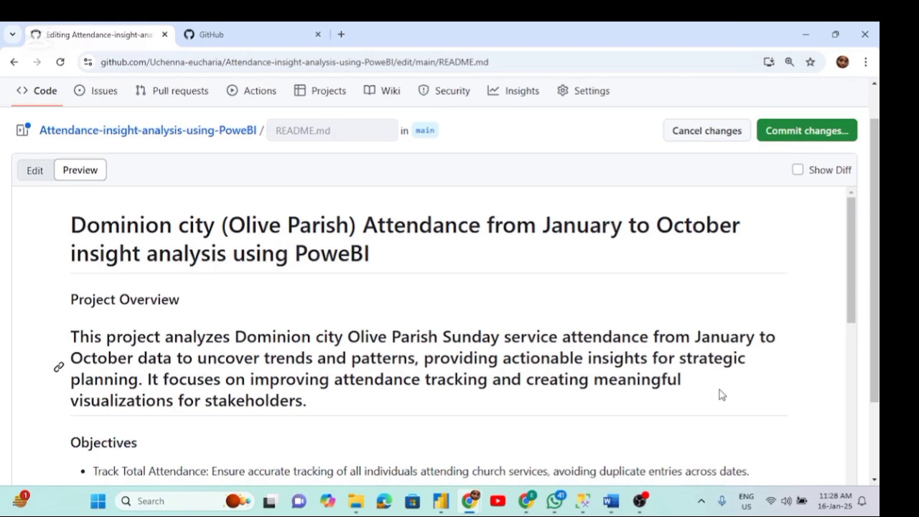
Return to editing and remove the "---" characters below the Project Overview paragraph, leaving a blank line.
{"action": "left_click", "coordinate": [32, 171]}
{"action": "left_click", "coordinate": [76, 255]}
{"action": "key", "text": "BackSpace"}
{"action": "key", "text": "BackSpace"}
{"action": "key", "text": "BackSpace"}
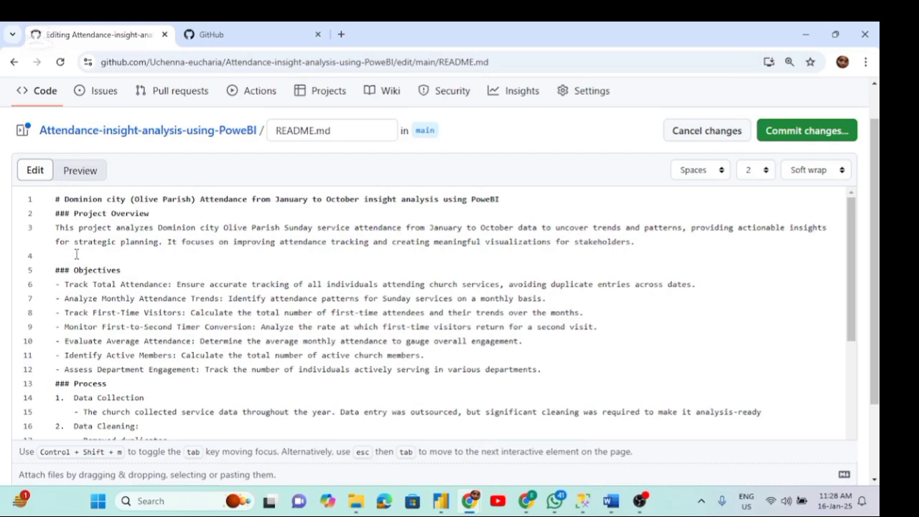
Delete the whole sample Markdown table below the Challenges and solution list.
{"action": "scroll", "coordinate": [867, 312], "scroll_direction": "down", "scroll_amount": 2}
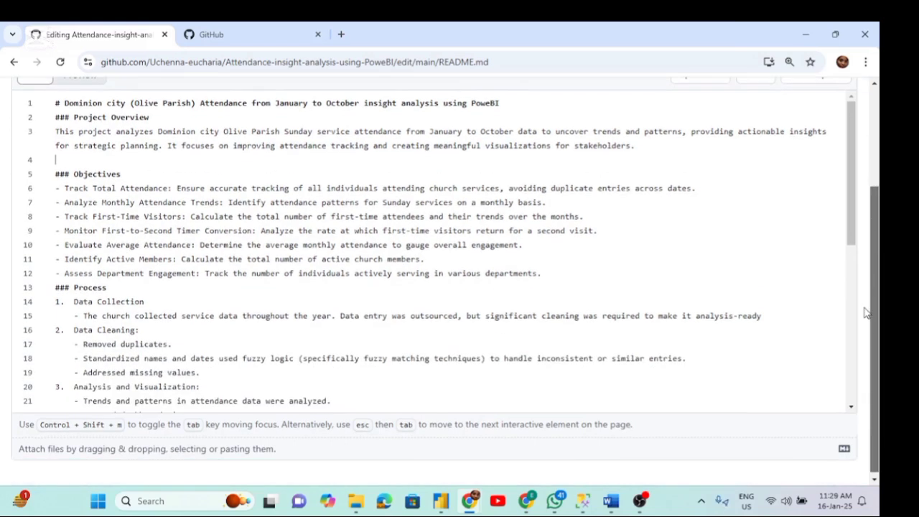
{"action": "scroll", "coordinate": [866, 312], "scroll_direction": "up", "scroll_amount": 2}
{"action": "left_click_drag", "start_coordinate": [853, 302], "coordinate": [847, 232]}
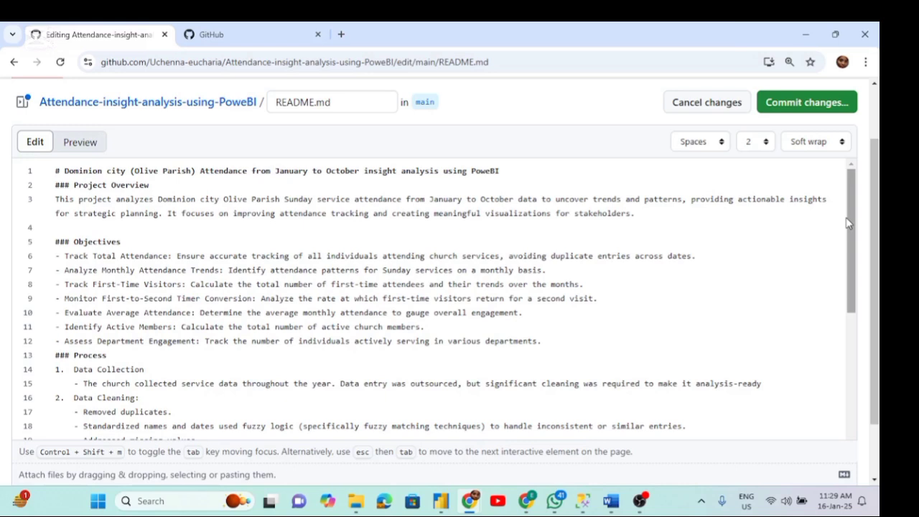
{"action": "left_click_drag", "start_coordinate": [873, 223], "coordinate": [871, 176]}
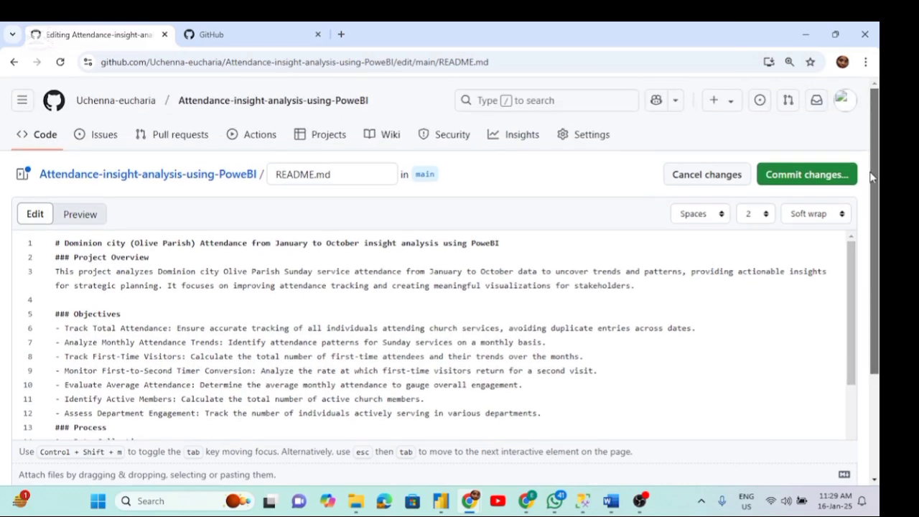
{"action": "left_click_drag", "start_coordinate": [853, 285], "coordinate": [841, 443]}
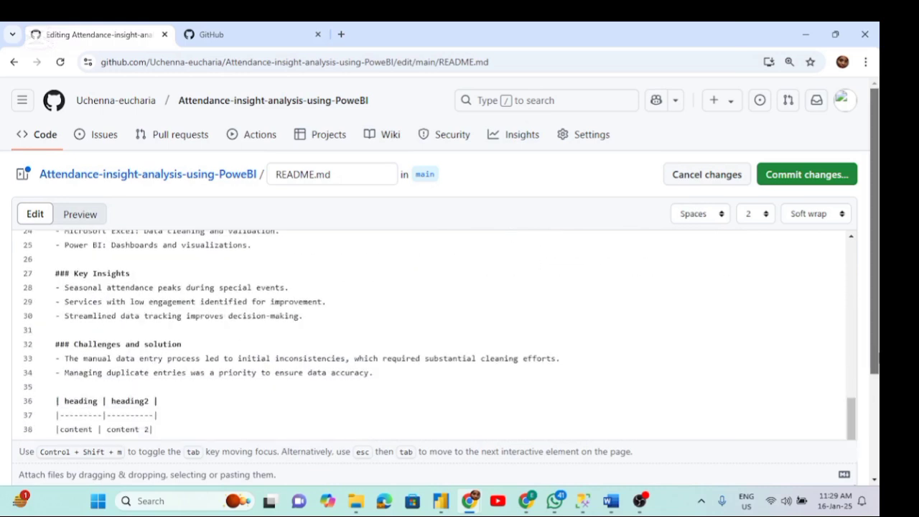
{"action": "scroll", "coordinate": [329, 265], "scroll_direction": "down", "scroll_amount": 2}
{"action": "left_click", "coordinate": [164, 307]}
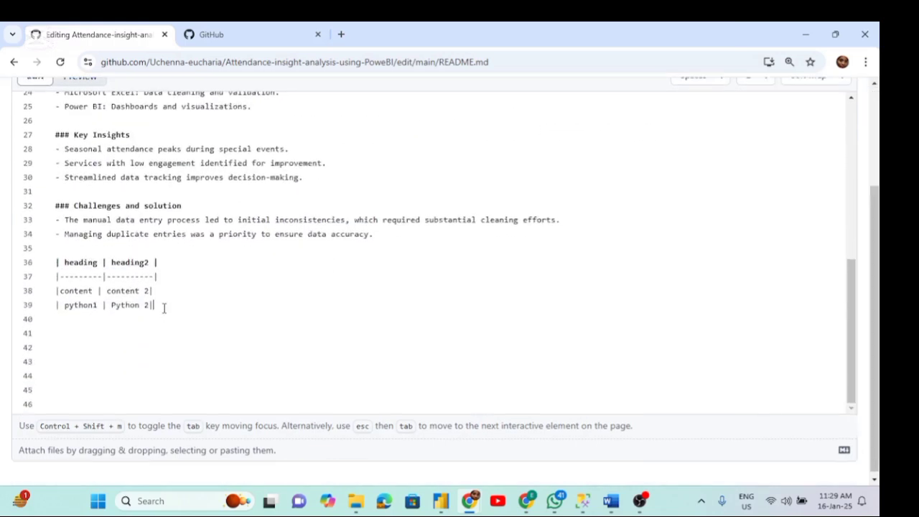
{"action": "left_click_drag", "start_coordinate": [164, 308], "coordinate": [33, 264]}
{"action": "key", "text": "BackSpace"}
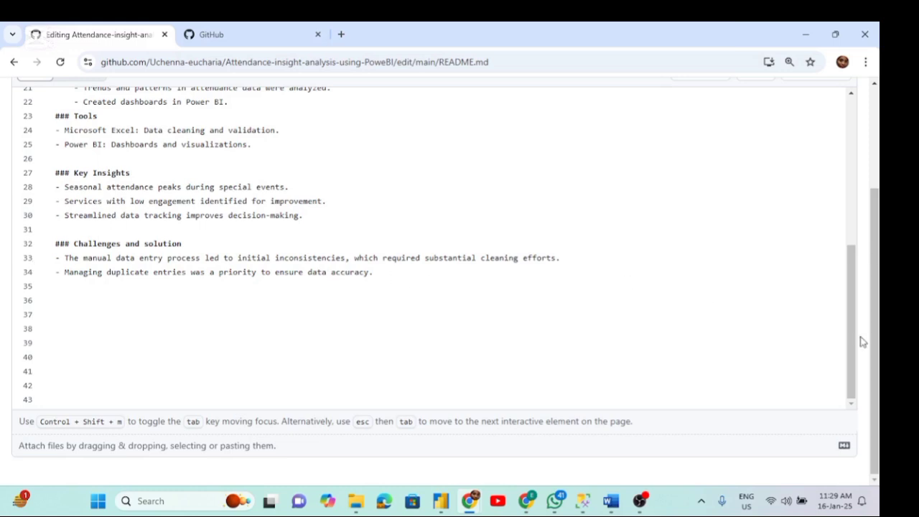
Insert the heading "## Table of Contents" below the README title, with empty lines beneath it.
{"action": "left_click_drag", "start_coordinate": [855, 343], "coordinate": [876, 111]}
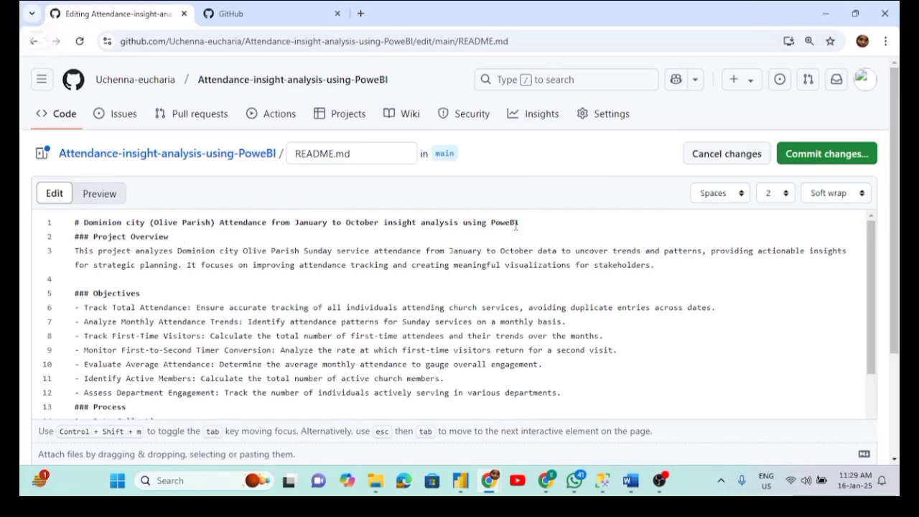
{"action": "key", "text": "Return"}
{"action": "key", "text": "Return"}
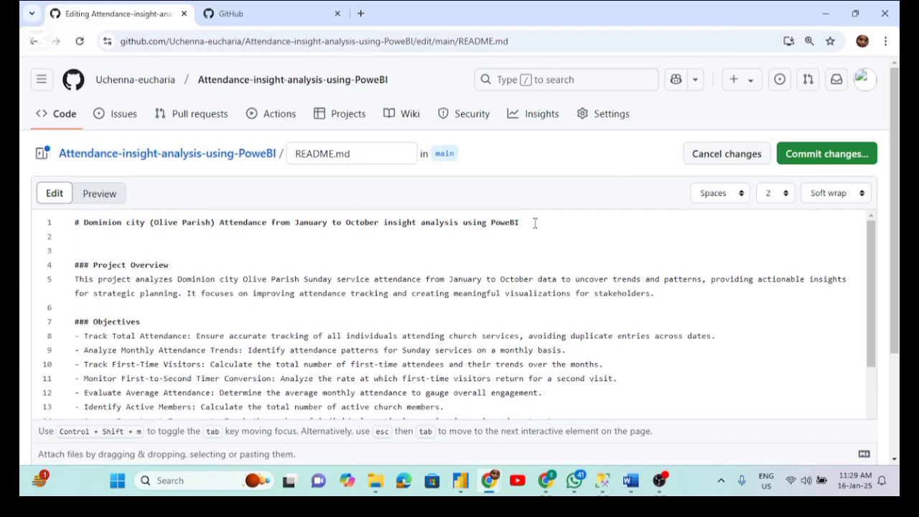
{"action": "type", "text": "## Table of Conyent"}
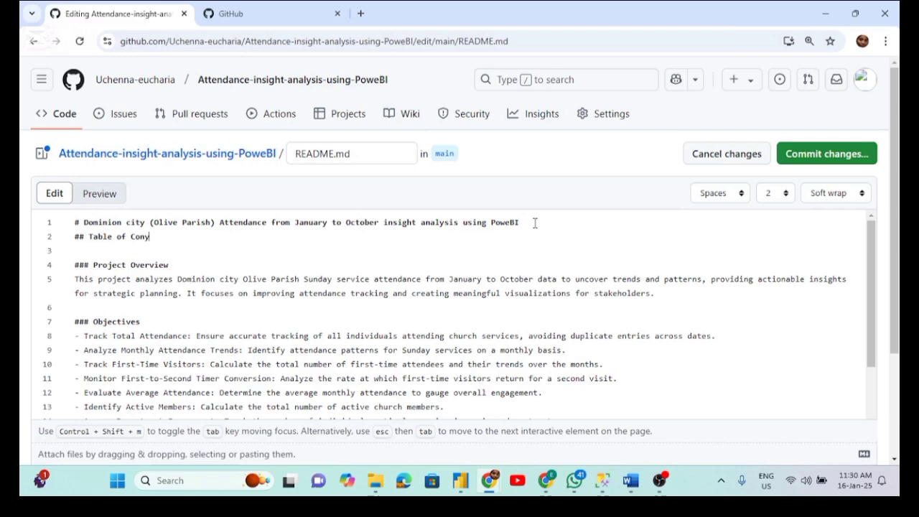
{"action": "key", "text": "BackSpace"}
{"action": "key", "text": "BackSpace"}
{"action": "key", "text": "BackSpace"}
{"action": "key", "text": "BackSpace"}
{"action": "type", "text": "tents"}
{"action": "key", "text": "Return"}
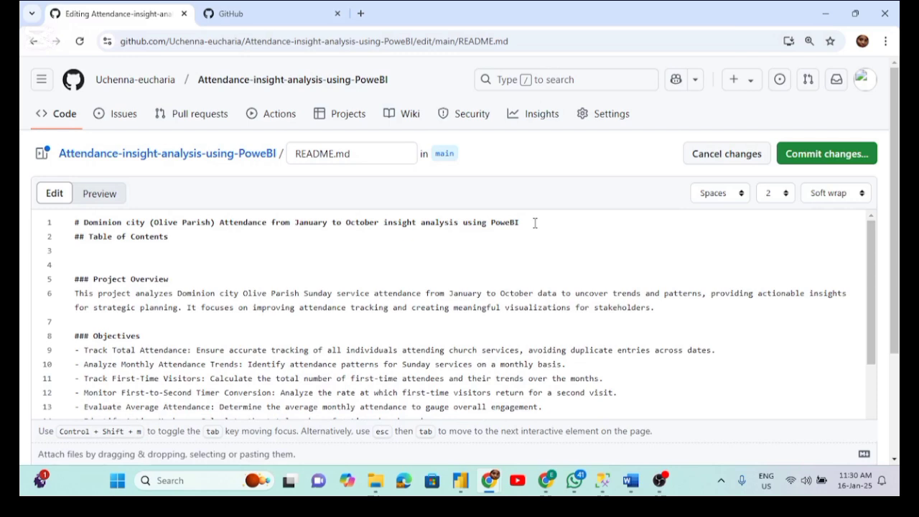
Add the bullet link "- [Project Overview](#project-overview)" under the Table of Contents heading.
{"action": "type", "text": "-"}
{"action": "type", "text": "[projectOv"}
{"action": "key", "text": "BackSpace"}
{"action": "key", "text": "BackSpace"}
{"action": "type", "text": "Overview]"}
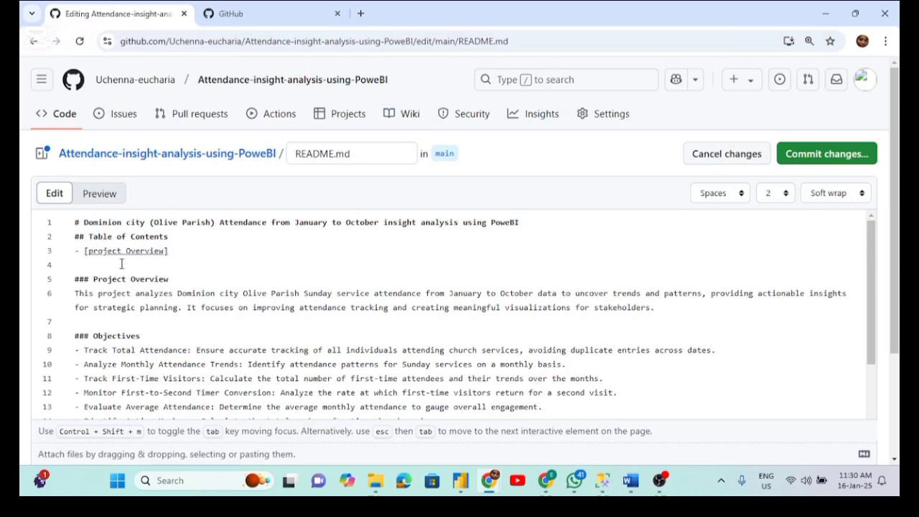
{"action": "left_click", "coordinate": [94, 250]}
{"action": "key", "text": "BackSpace"}
{"action": "type", "text": "P"}
{"action": "left_click", "coordinate": [174, 253]}
{"action": "key", "text": "BackSpace"}
{"action": "type", "text": "(#project-overview"}
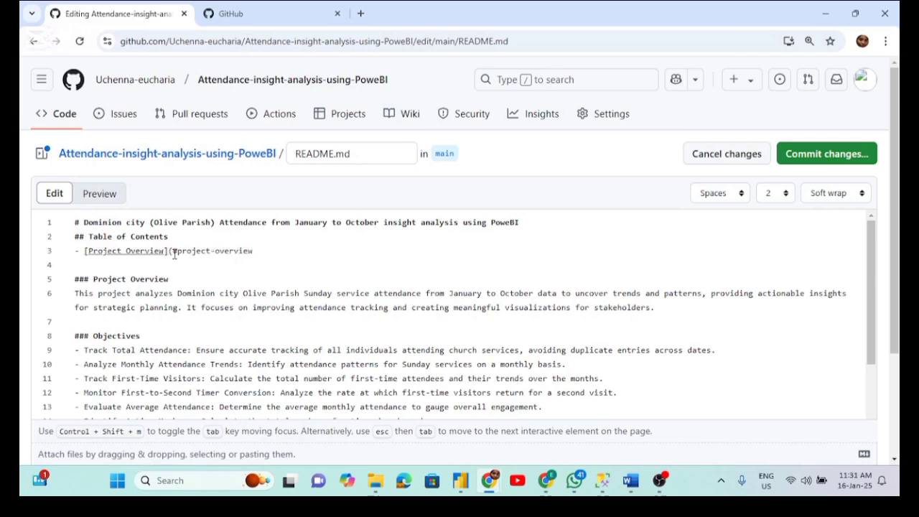
{"action": "type", "text": ")"}
Preview the README and test the Project Overview link in the table of contents.
{"action": "left_click", "coordinate": [115, 200]}
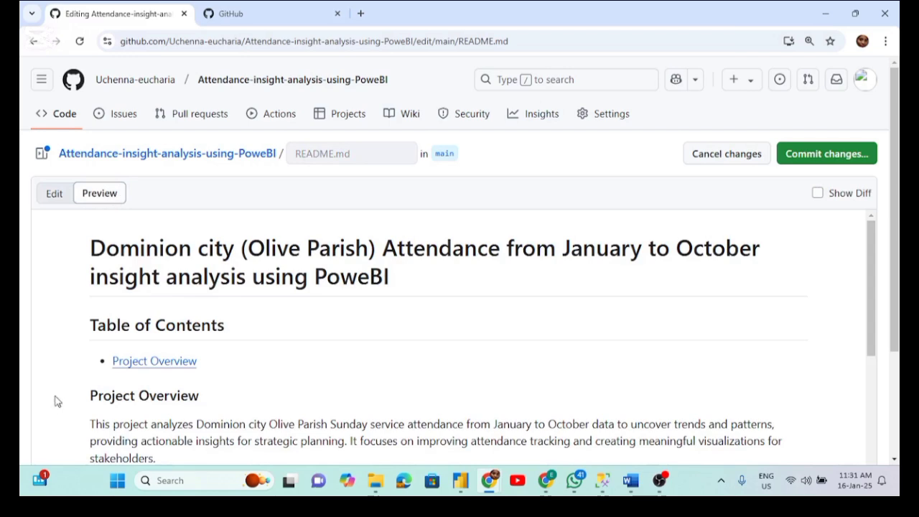
{"action": "left_click", "coordinate": [147, 362]}
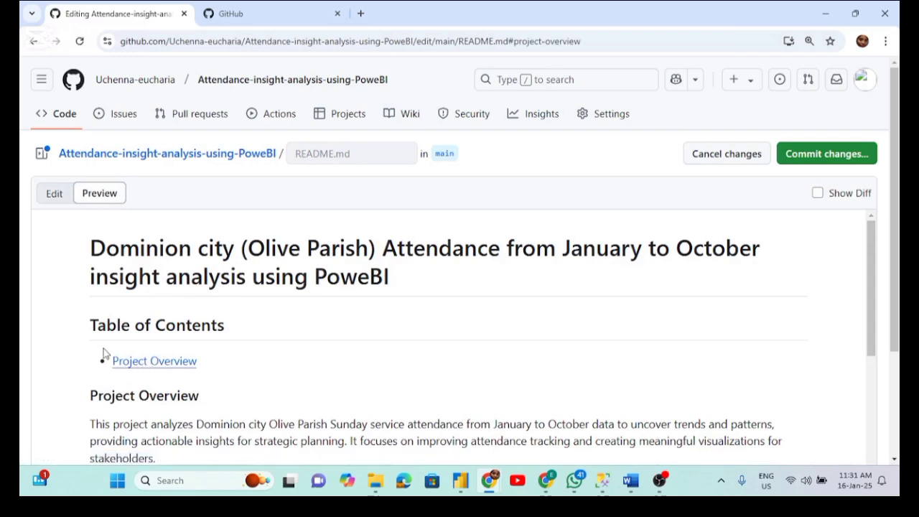
Add the bullet link "- [Objectives](#objectives)" below the Project Overview link in the README's table of contents.
{"action": "left_click", "coordinate": [54, 199]}
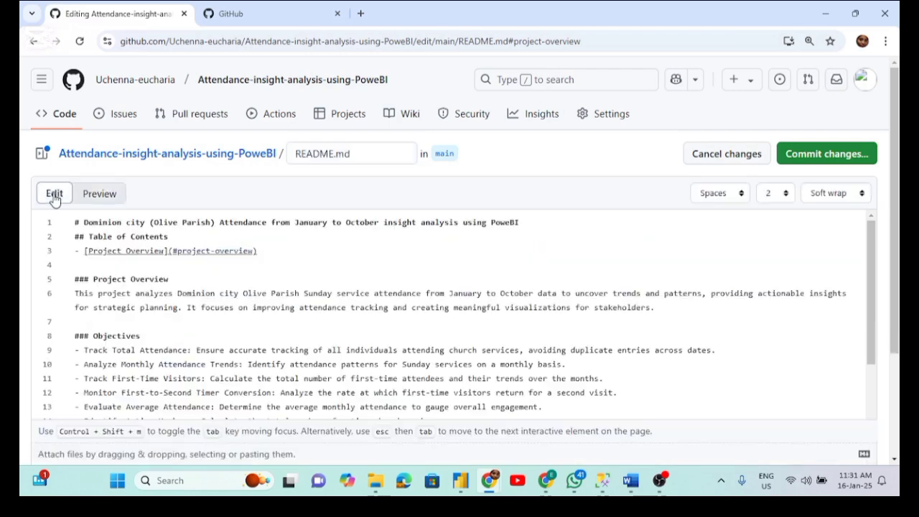
{"action": "left_click", "coordinate": [271, 249]}
{"action": "key", "text": "Return"}
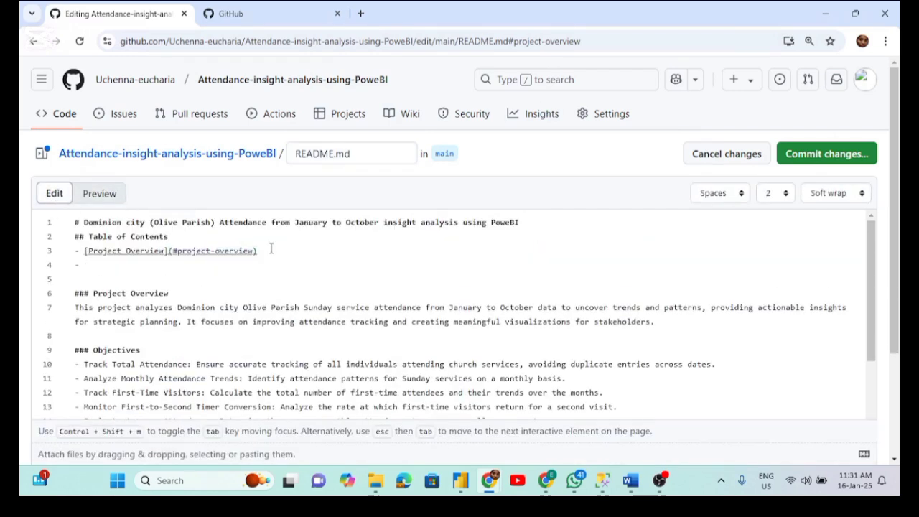
{"action": "type", "text": "[Objectives"}
{"action": "key", "text": "BackSpace"}
{"action": "type", "text": "](#"}
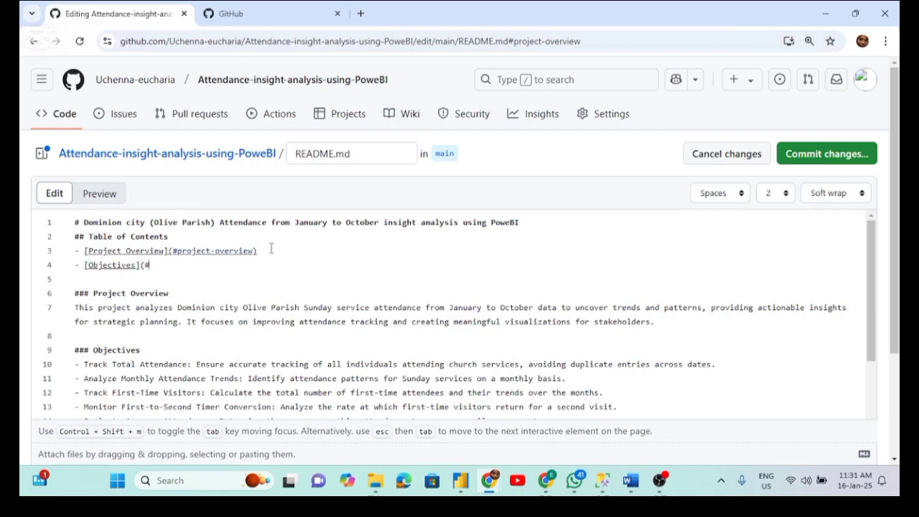
{"action": "type", "text": "objectives)"}
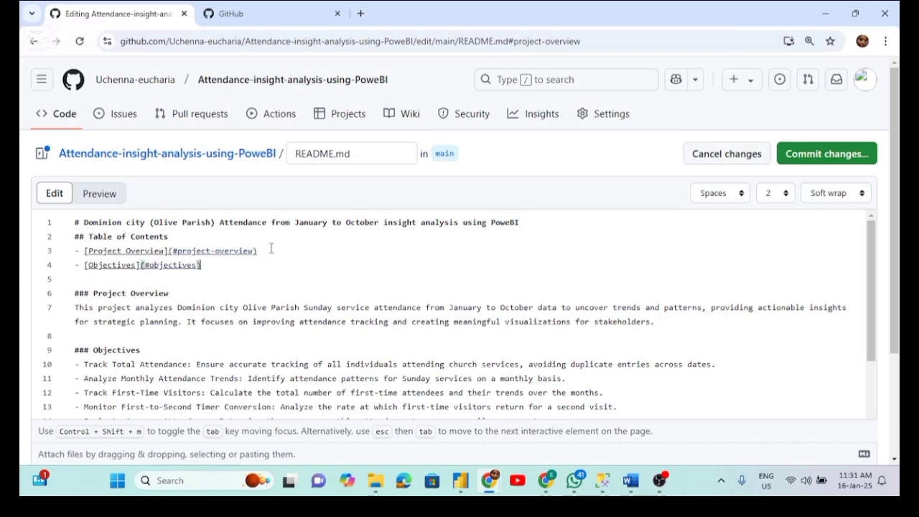
Add the bullet links "- [Process](#process)" and "- [Tools](#tools)" below the Objectives link.
{"action": "key", "text": "Return"}
{"action": "type", "text": "[P"}
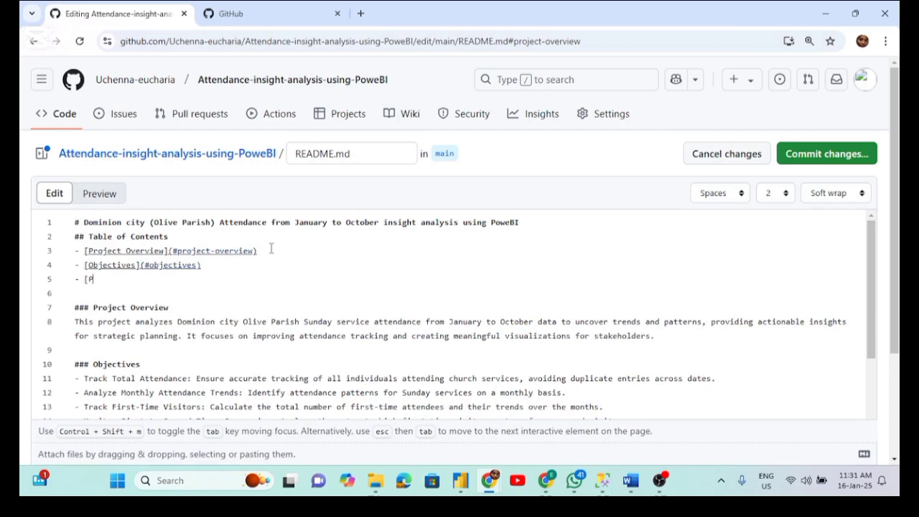
{"action": "type", "text": "rocess](#process)"}
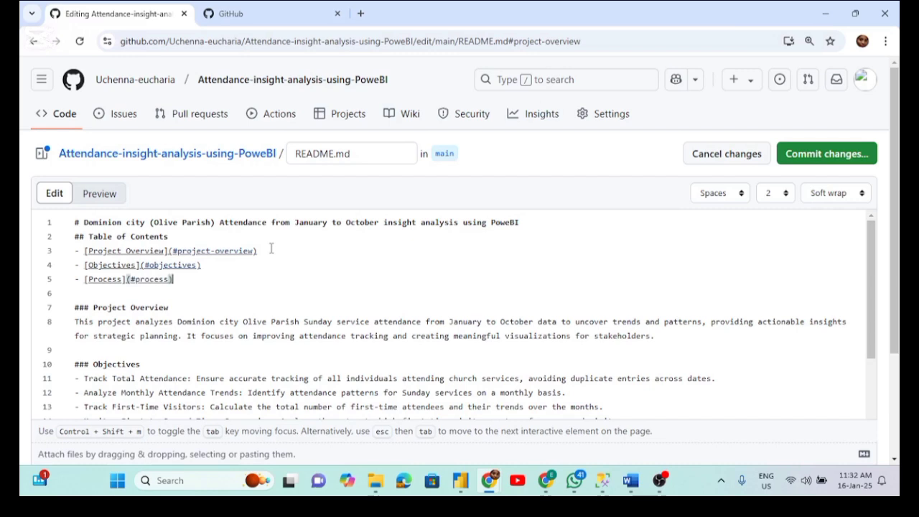
{"action": "key", "text": "Return"}
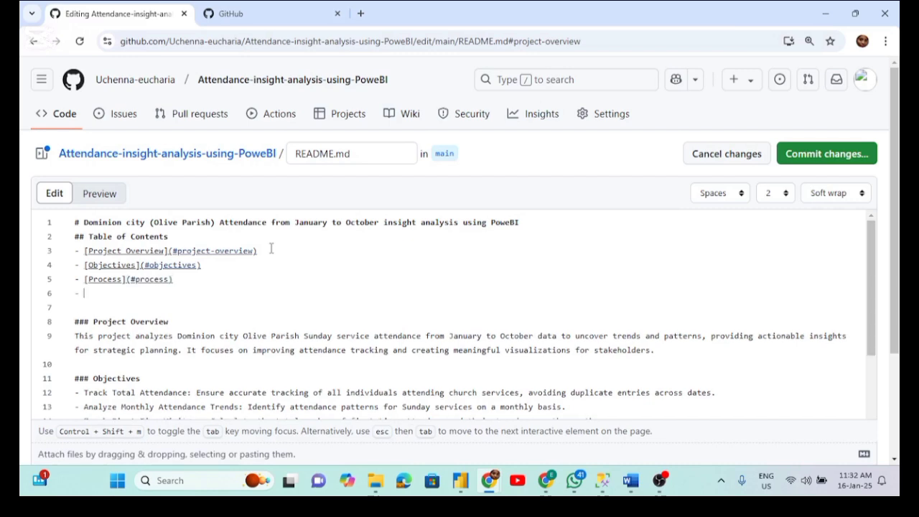
{"action": "type", "text": "[Tools]9"}
{"action": "key", "text": "BackSpace"}
{"action": "type", "text": "(#tools"}
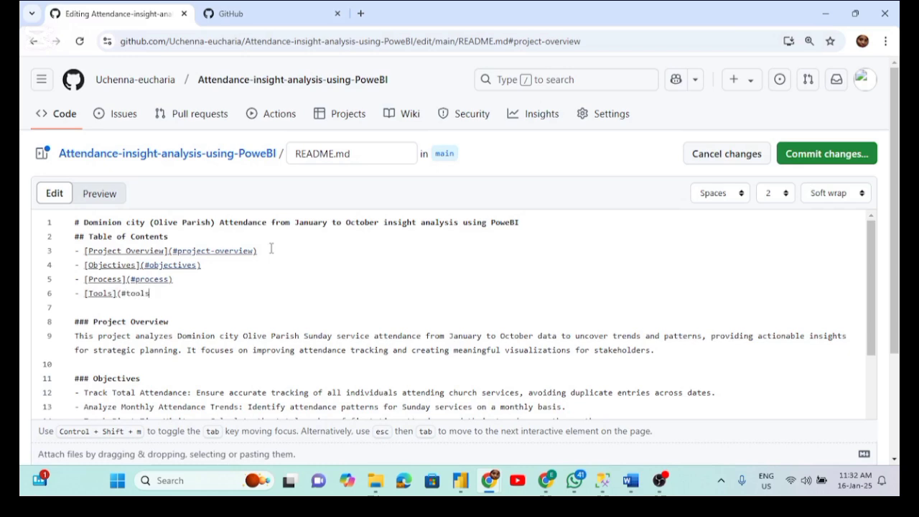
{"action": "type", "text": ")"}
{"action": "left_click", "coordinate": [163, 292]}
Add the bullet link "- [Key Insights](#key-insights)" below the Tools link.
{"action": "key", "text": "Return"}
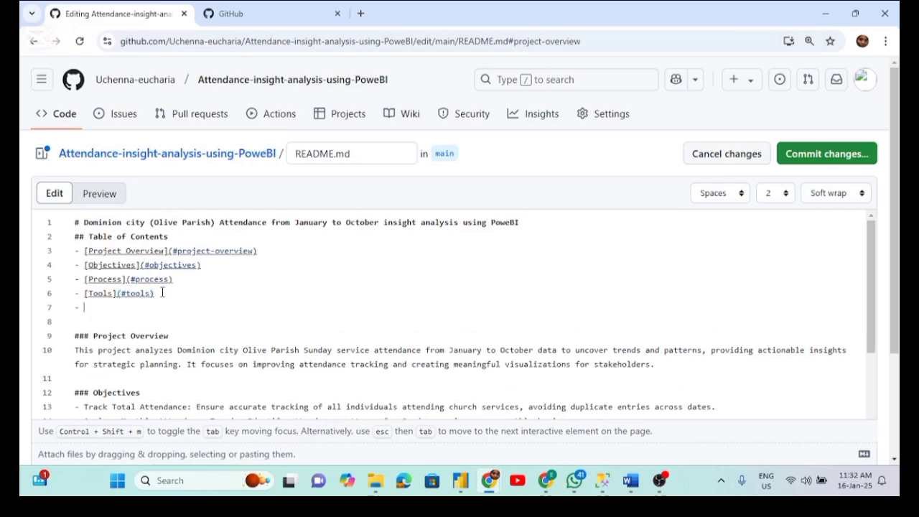
{"action": "type", "text": "[Key Insights]"}
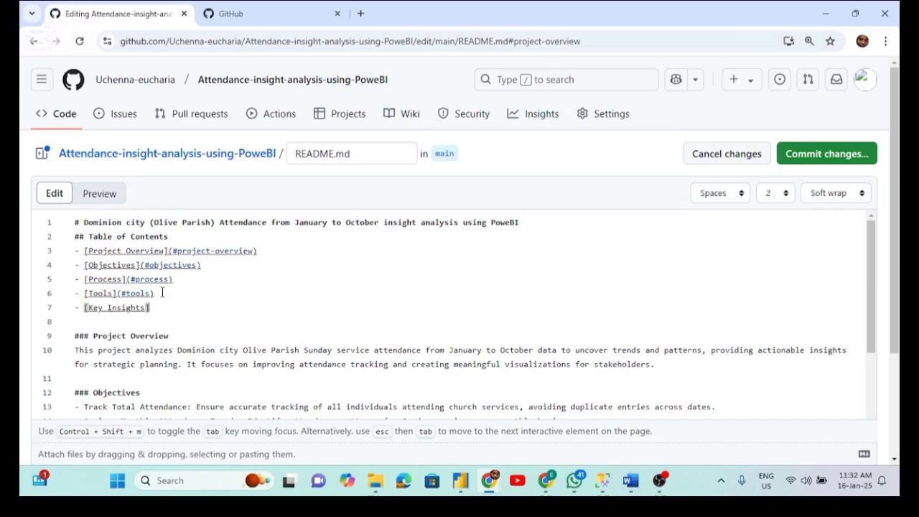
{"action": "type", "text": "(#key-insights)"}
Add the bullet link "- [Challenges and Solutions](#challenges-and-solutions)" as the last table-of-contents entry.
{"action": "key", "text": "Return"}
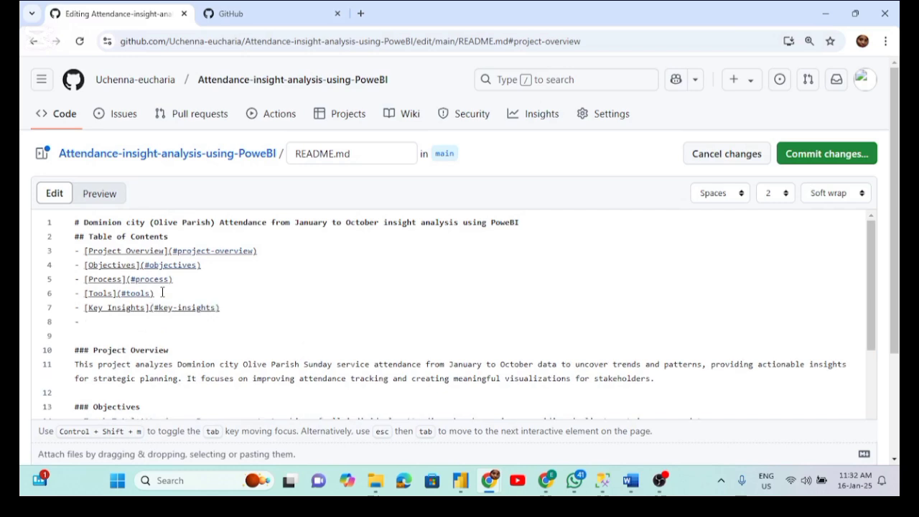
{"action": "type", "text": "[cha"}
{"action": "key", "text": "BackSpace"}
{"action": "key", "text": "BackSpace"}
{"action": "key", "text": "BackSpace"}
{"action": "type", "text": "Challenges and Solutions"}
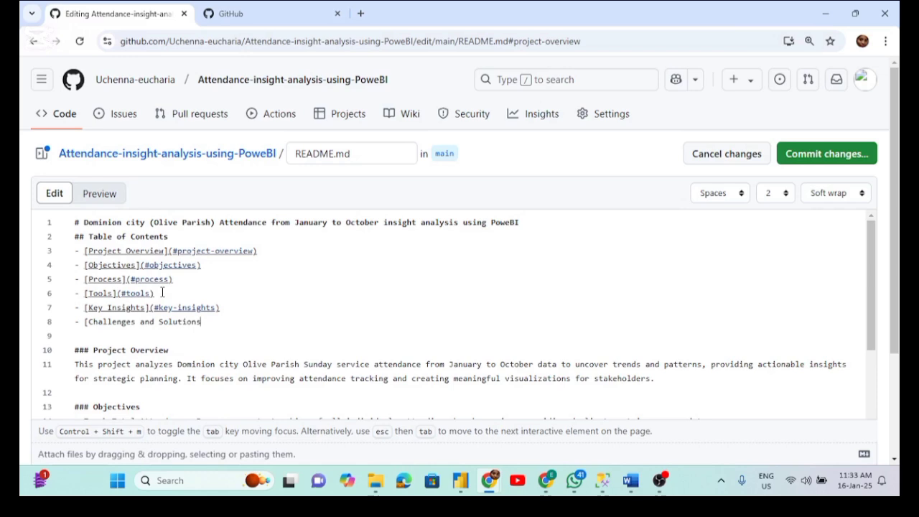
{"action": "type", "text": "](#challenges"}
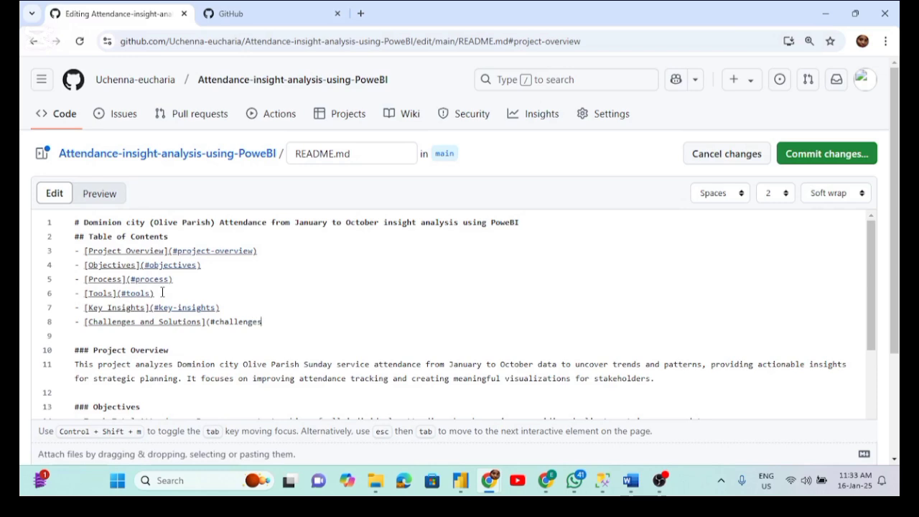
{"action": "type", "text": "-and-solutions)"}
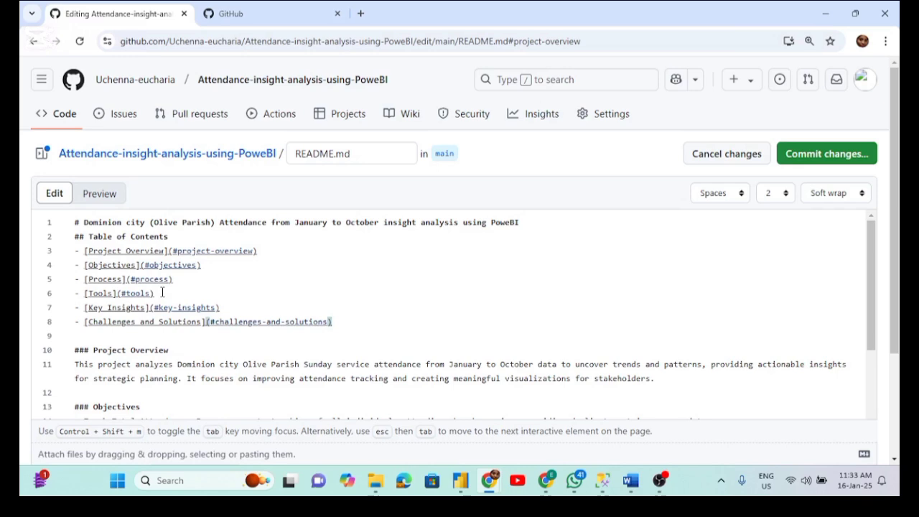
Preview the README and check the table-of-contents links, trying the Objectives link.
{"action": "left_click", "coordinate": [104, 199]}
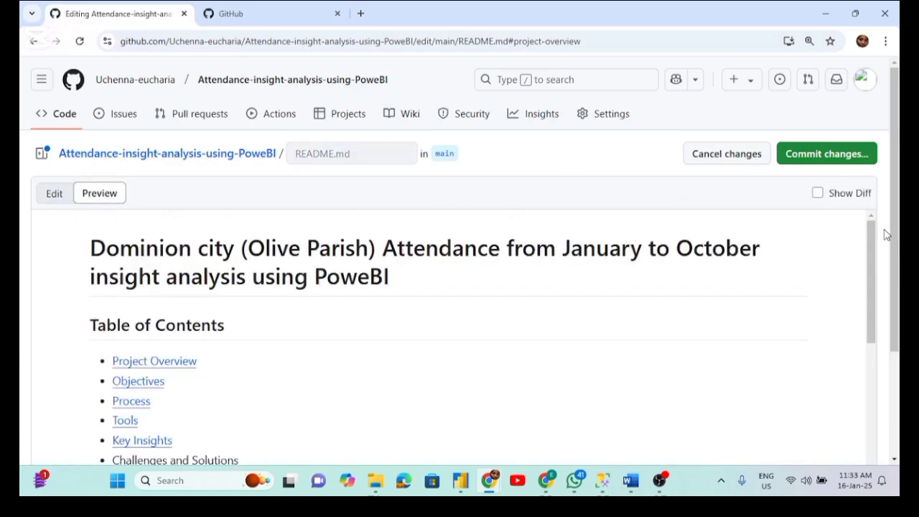
{"action": "left_click_drag", "start_coordinate": [871, 237], "coordinate": [866, 280]}
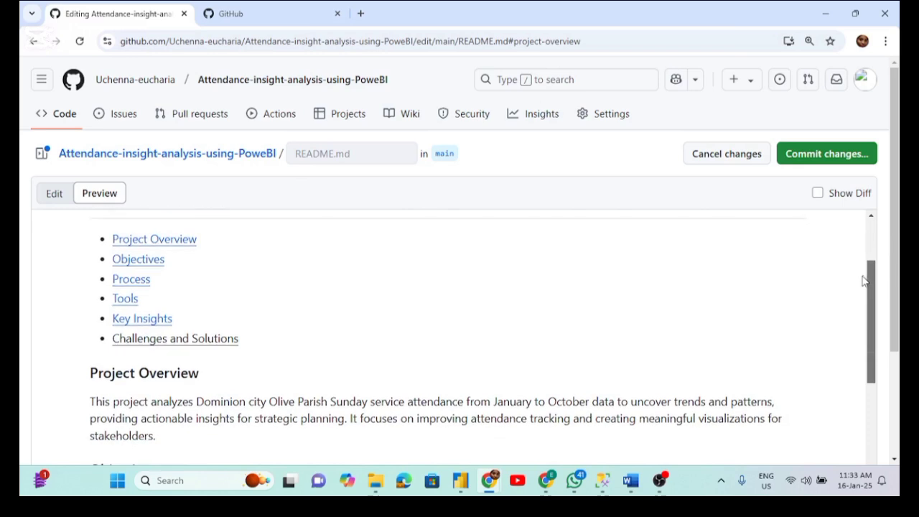
{"action": "left_click", "coordinate": [116, 316]}
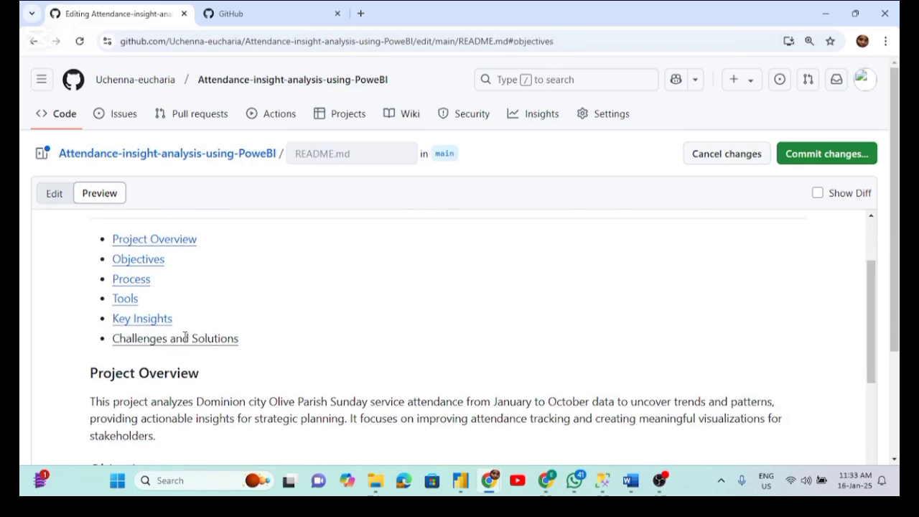
Replace the last table-of-contents entry's link label with "Challenges and solutions", copied from the matching section heading.
{"action": "left_click", "coordinate": [55, 198]}
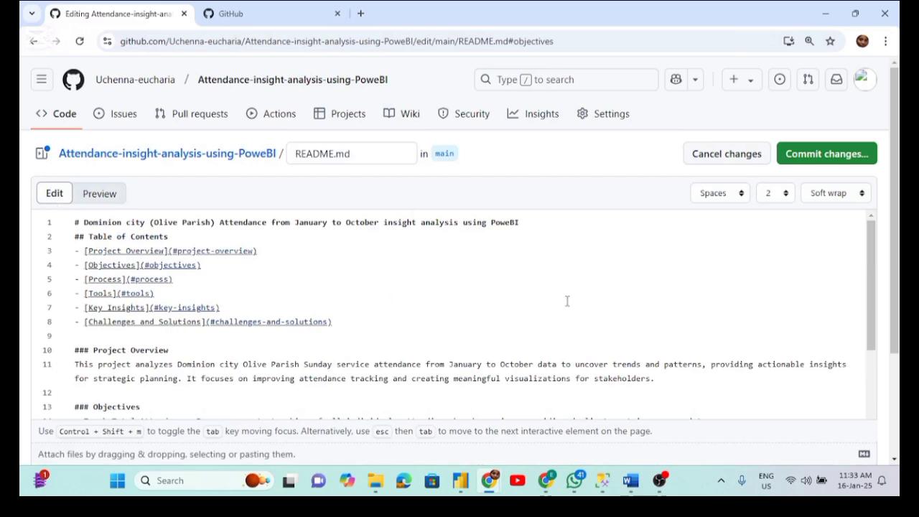
{"action": "left_click_drag", "start_coordinate": [895, 258], "coordinate": [894, 439]}
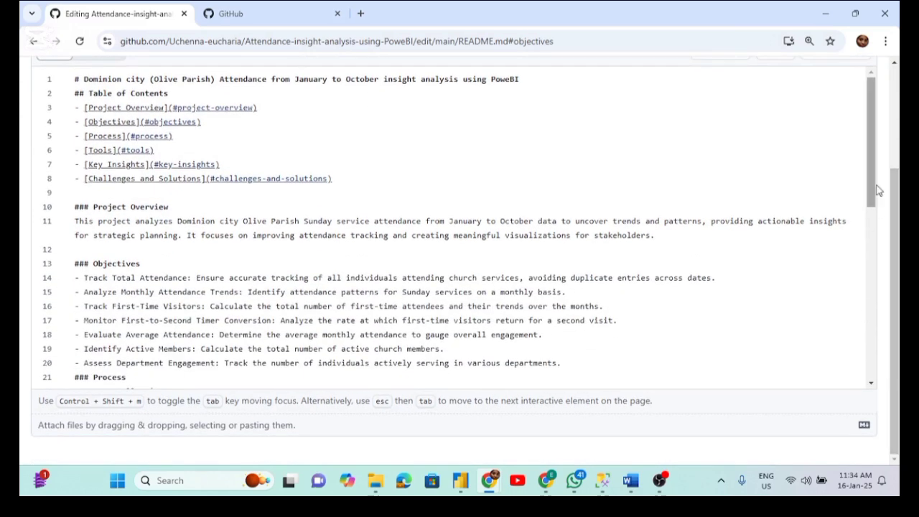
{"action": "left_click_drag", "start_coordinate": [875, 190], "coordinate": [838, 345]}
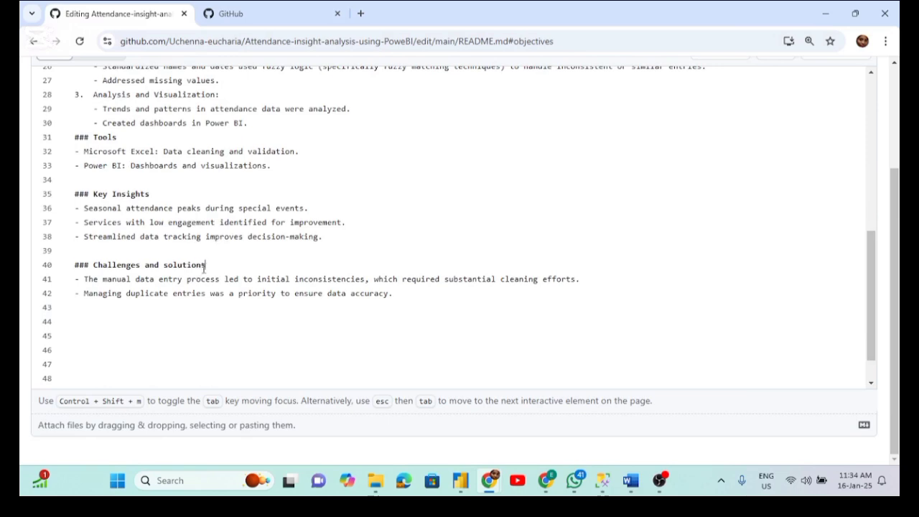
{"action": "left_click_drag", "start_coordinate": [212, 264], "coordinate": [96, 267]}
{"action": "key", "text": "ctrl+c"}
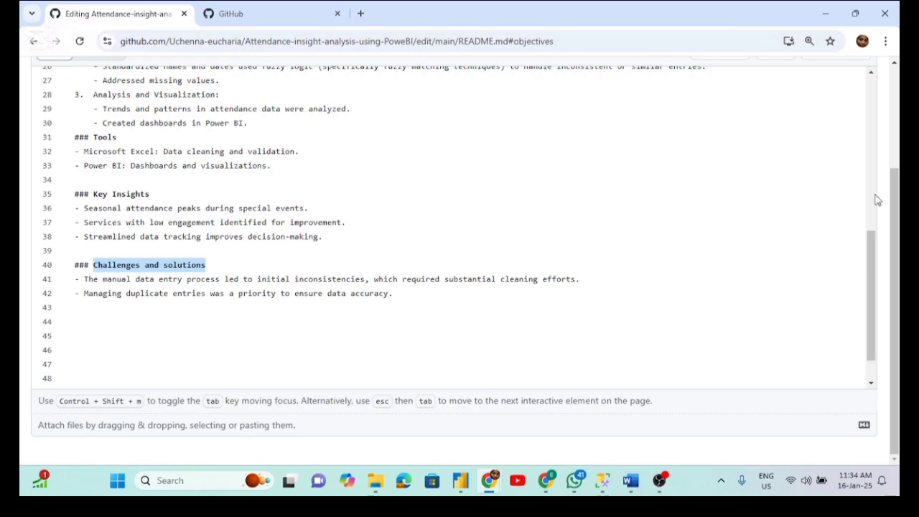
{"action": "scroll", "coordinate": [895, 287], "scroll_direction": "up", "scroll_amount": 2}
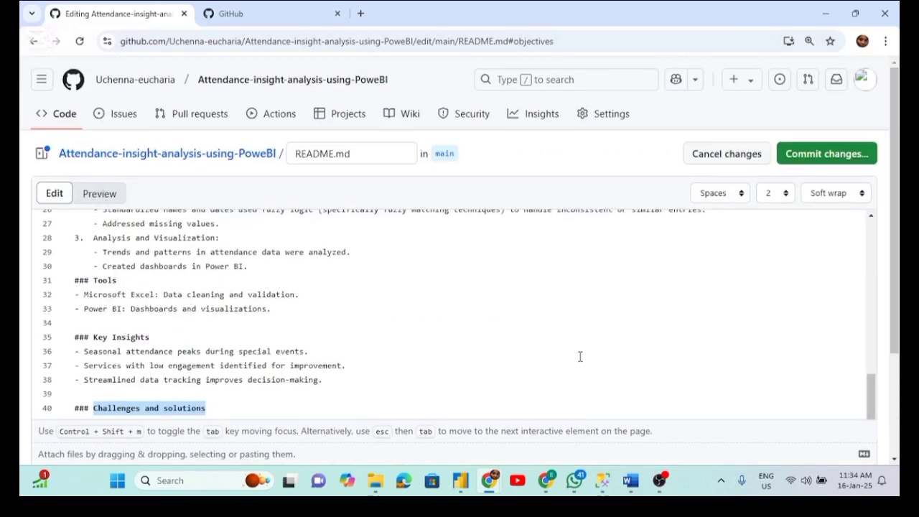
{"action": "left_click_drag", "start_coordinate": [869, 402], "coordinate": [861, 242]}
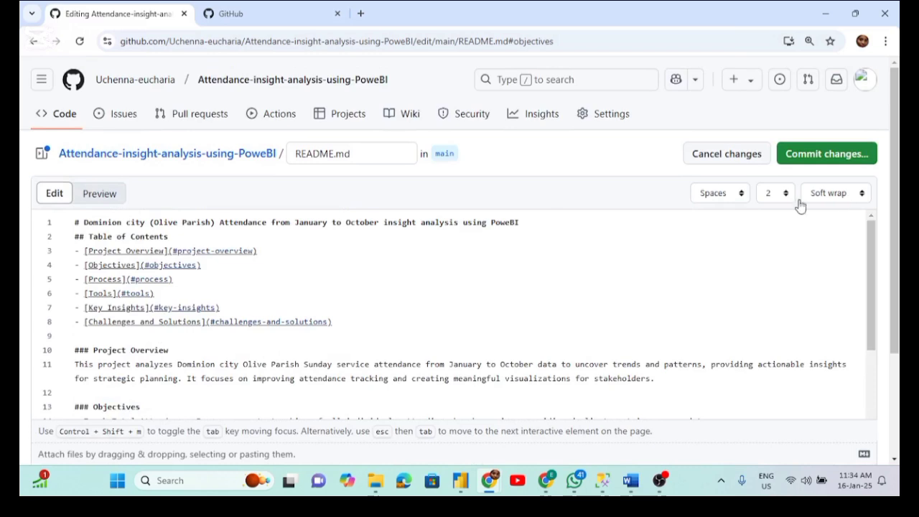
{"action": "left_click_drag", "start_coordinate": [204, 321], "coordinate": [88, 321]}
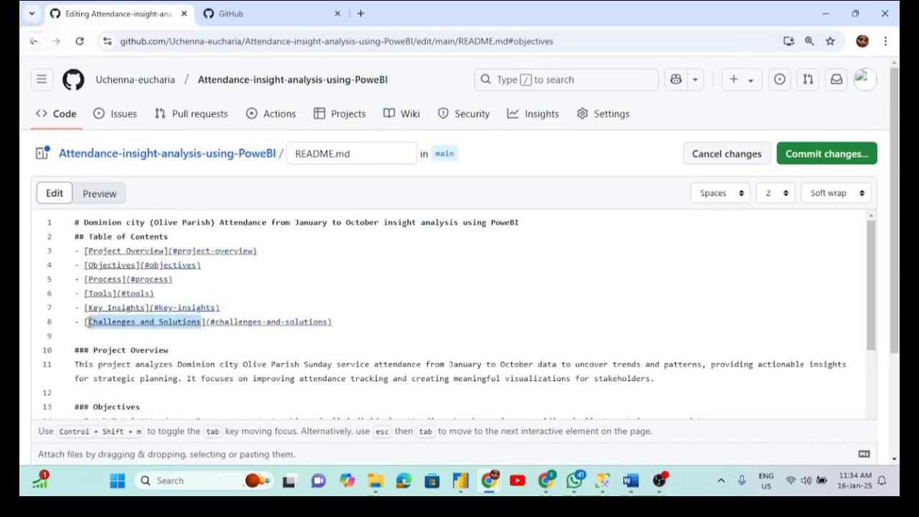
{"action": "key", "text": "ctrl+v"}
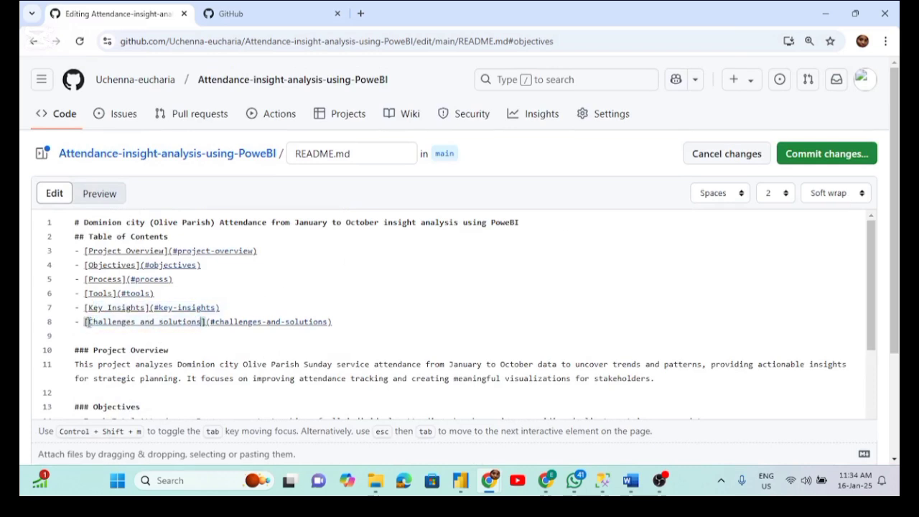
Preview the README and commit it directly to the main branch with the message "Update README.md".
{"action": "left_click", "coordinate": [105, 198]}
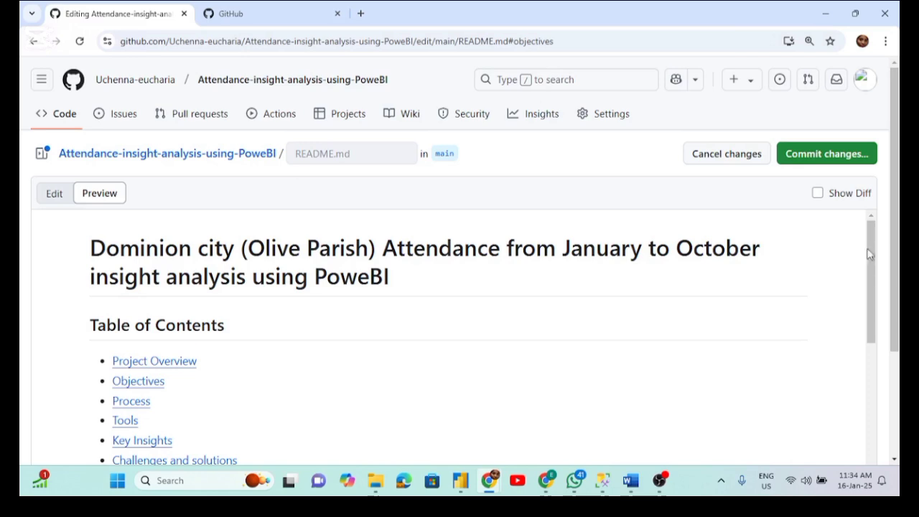
{"action": "left_click_drag", "start_coordinate": [870, 264], "coordinate": [840, 260]}
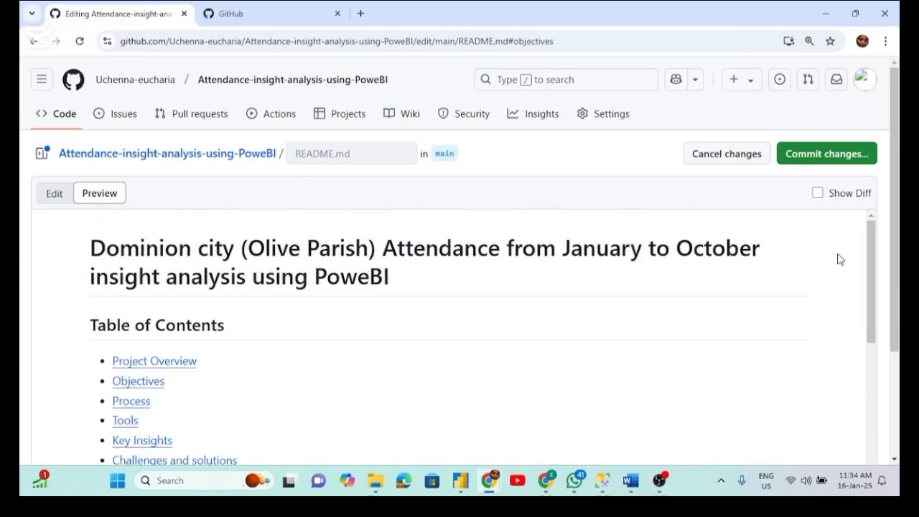
{"action": "left_click", "coordinate": [808, 154]}
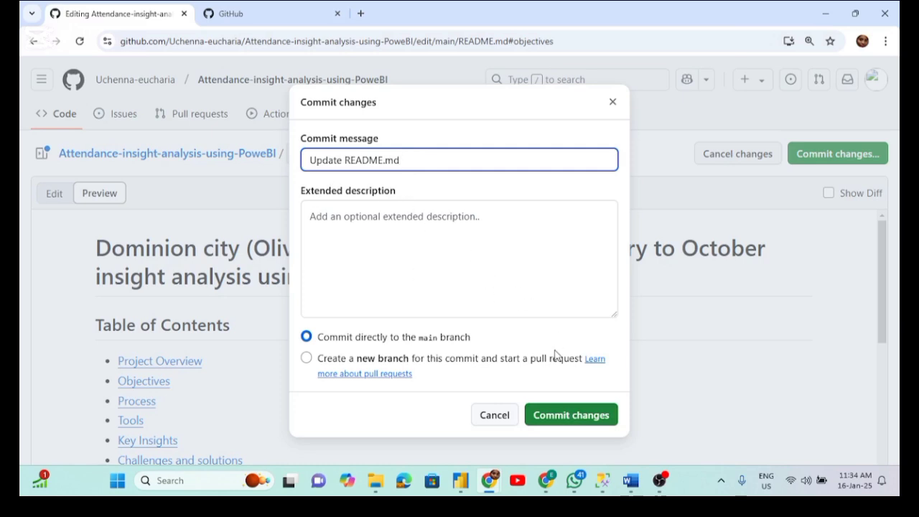
{"action": "left_click", "coordinate": [546, 416]}
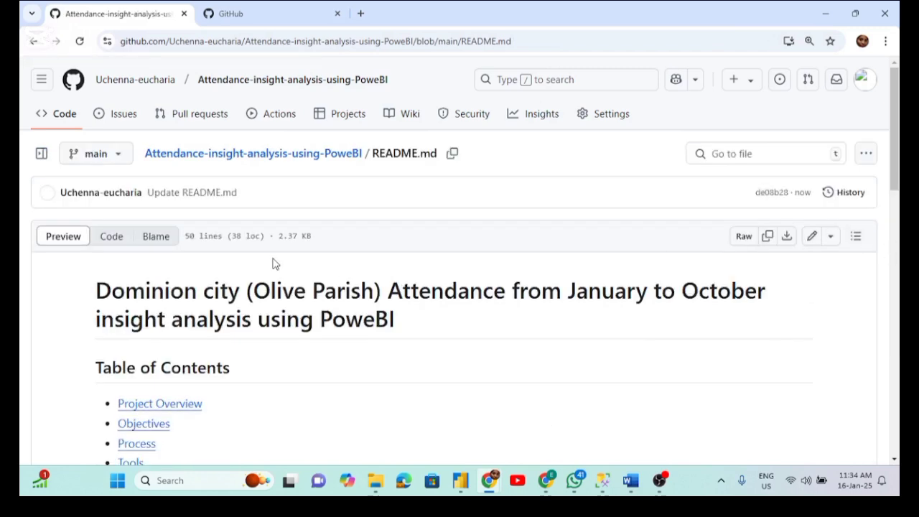
Test the Process and Key Insights links in the committed README's table of contents.
{"action": "left_click_drag", "start_coordinate": [897, 141], "coordinate": [847, 118]}
{"action": "left_click", "coordinate": [140, 448]}
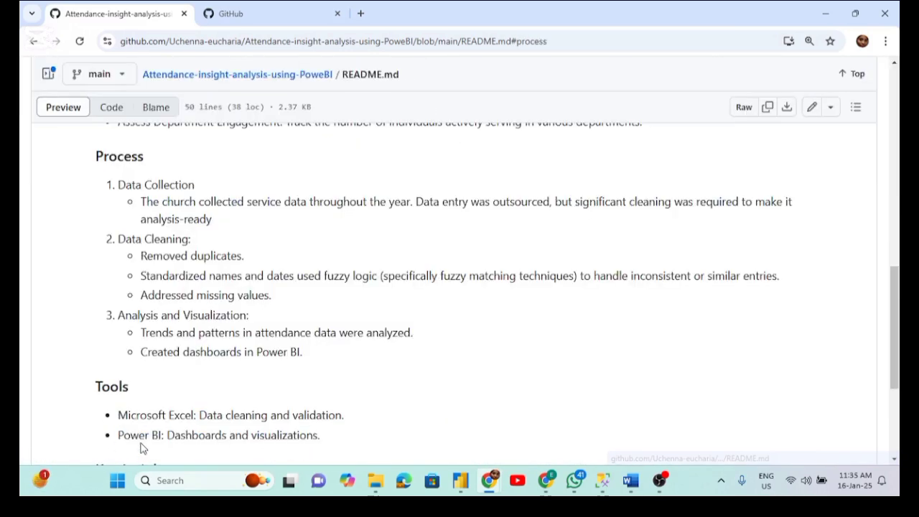
{"action": "left_click_drag", "start_coordinate": [894, 327], "coordinate": [895, 129]}
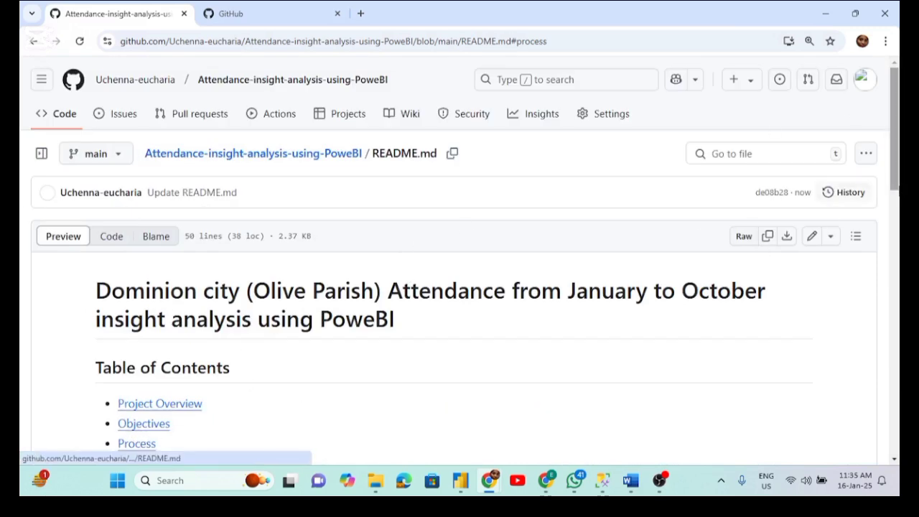
{"action": "scroll", "coordinate": [894, 183], "scroll_direction": "down", "scroll_amount": 2}
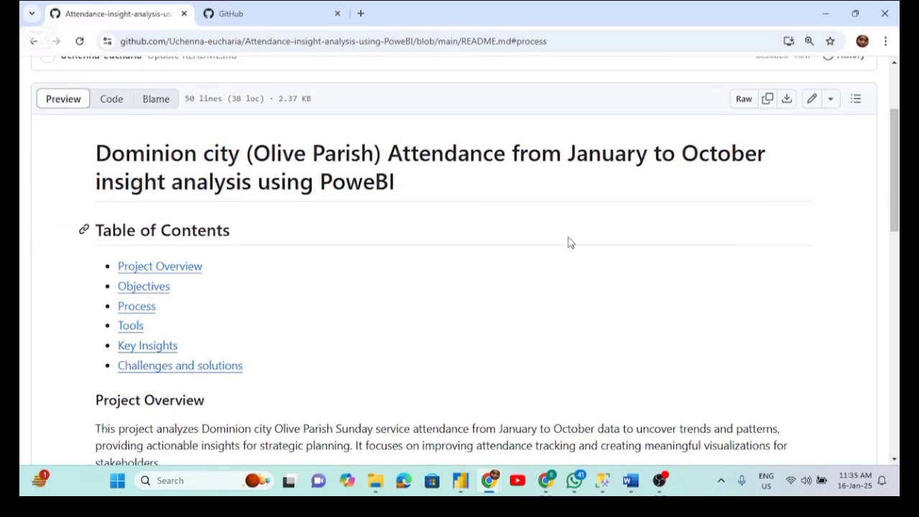
{"action": "left_click", "coordinate": [148, 347]}
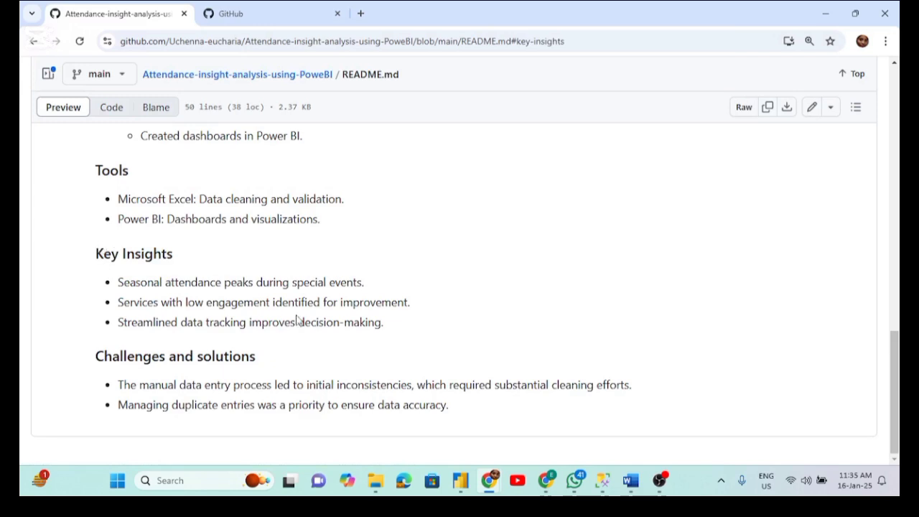
Upload church database.pbix, cleaning church data.xlsx and original.png from the church insight folder to the attendance repository's main branch.
{"action": "left_click_drag", "start_coordinate": [896, 388], "coordinate": [854, 157]}
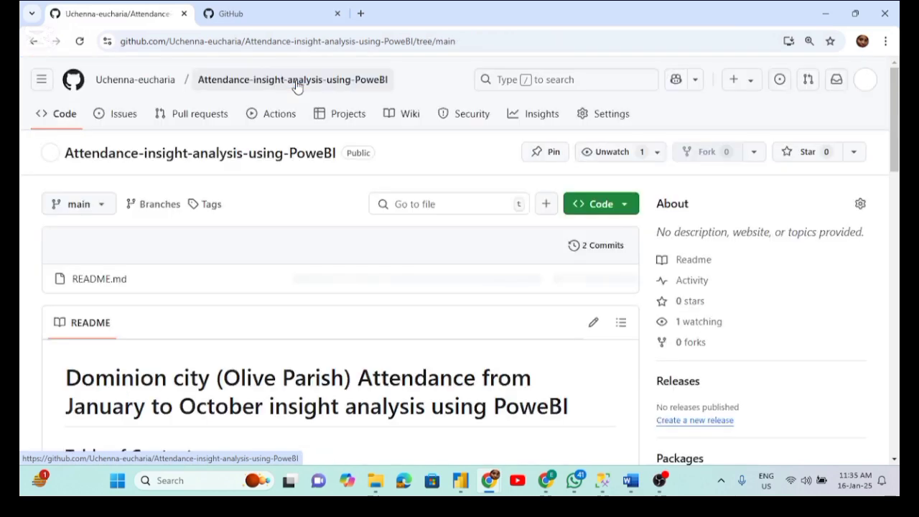
{"action": "left_click", "coordinate": [545, 209]}
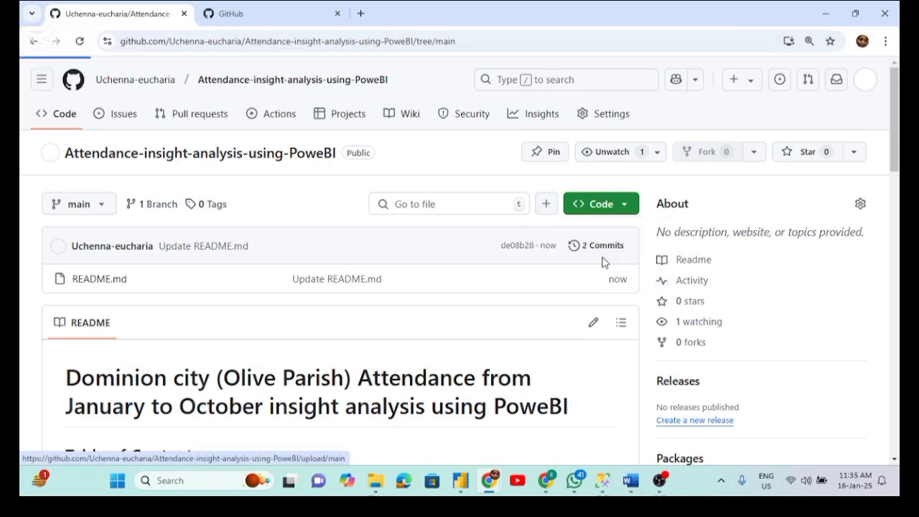
{"action": "left_click", "coordinate": [603, 263]}
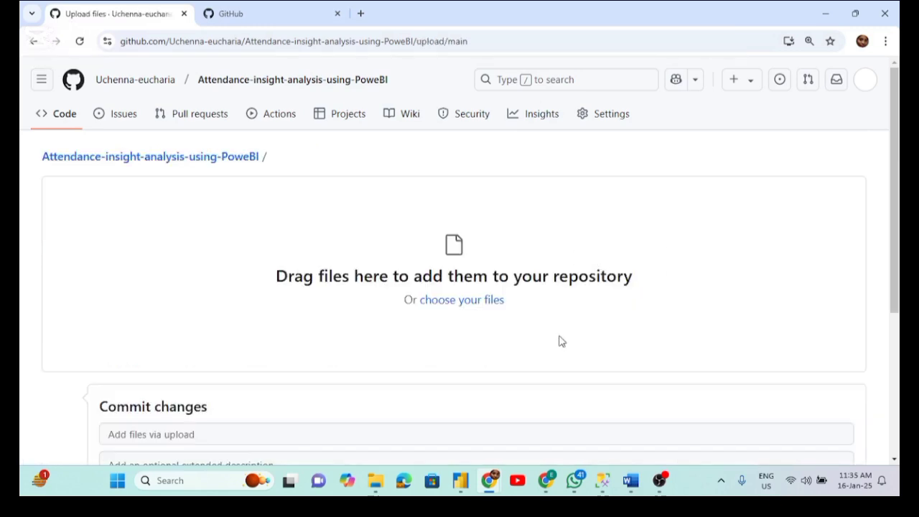
{"action": "left_click", "coordinate": [466, 302]}
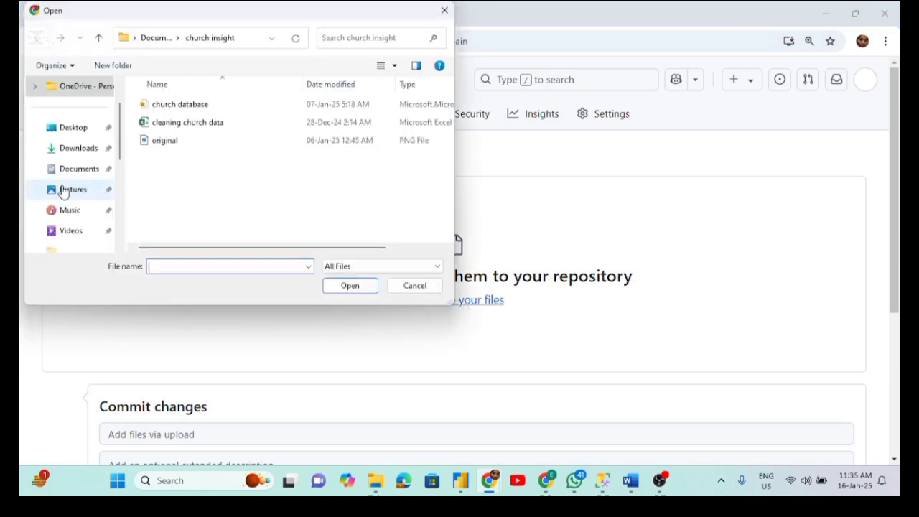
{"action": "left_click", "coordinate": [172, 143]}
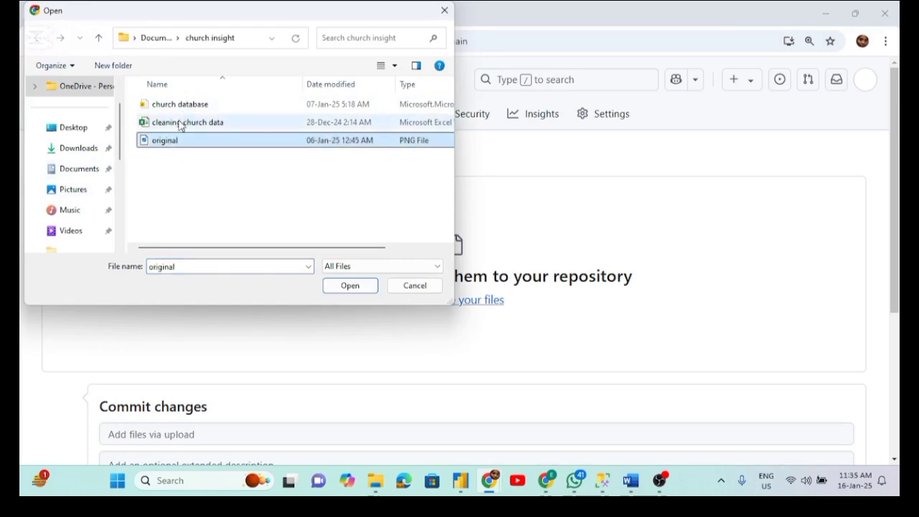
{"action": "left_click", "coordinate": [181, 124], "text": "ctrl"}
{"action": "left_click", "coordinate": [181, 106], "text": "ctrl"}
{"action": "left_click", "coordinate": [343, 290]}
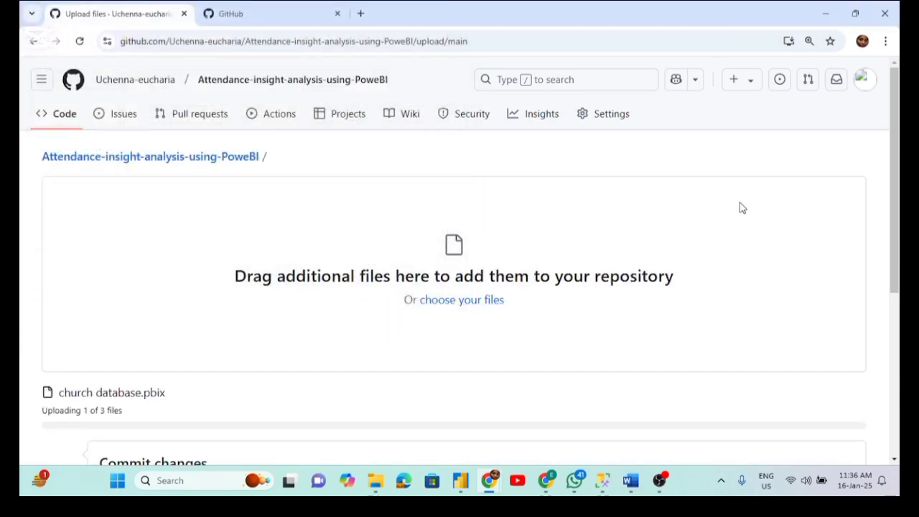
Commit the three uploaded files directly to the main branch with the default commit message.
{"action": "left_click_drag", "start_coordinate": [895, 221], "coordinate": [897, 305]}
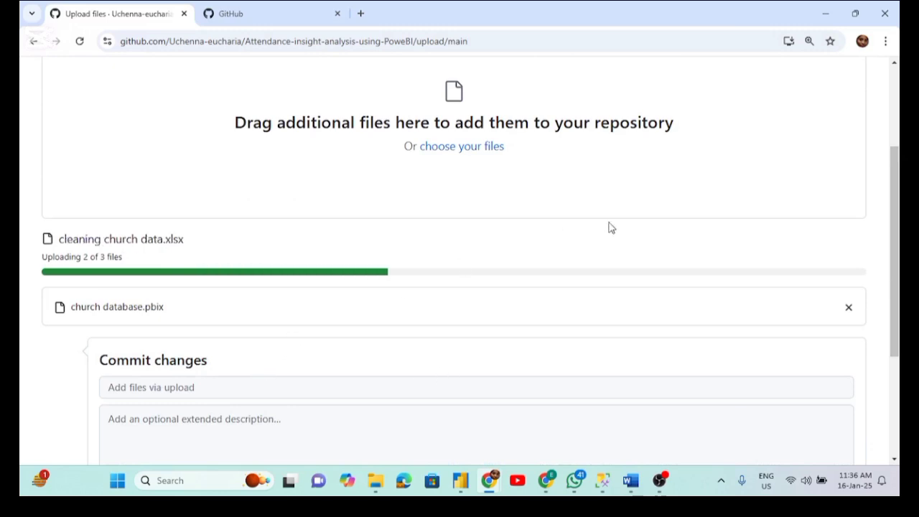
{"action": "scroll", "coordinate": [894, 255], "scroll_direction": "down", "scroll_amount": 3}
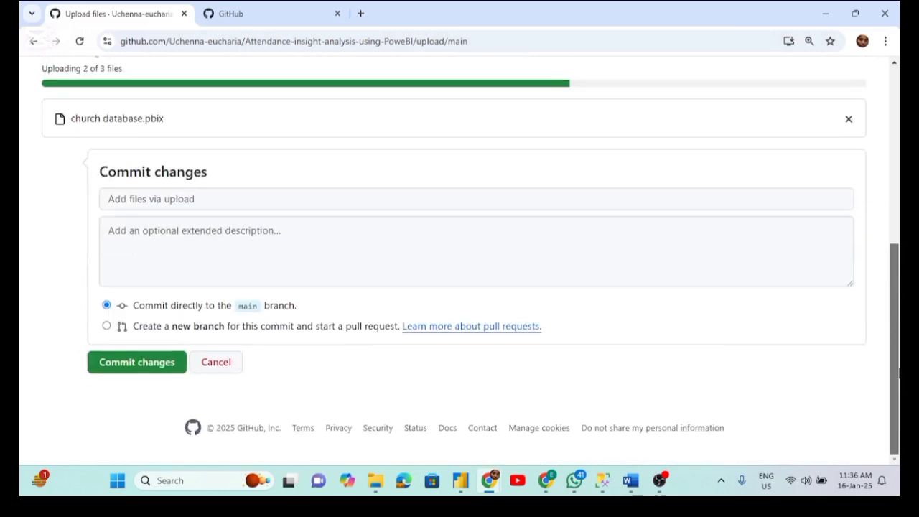
{"action": "scroll", "coordinate": [880, 182], "scroll_direction": "up", "scroll_amount": 4}
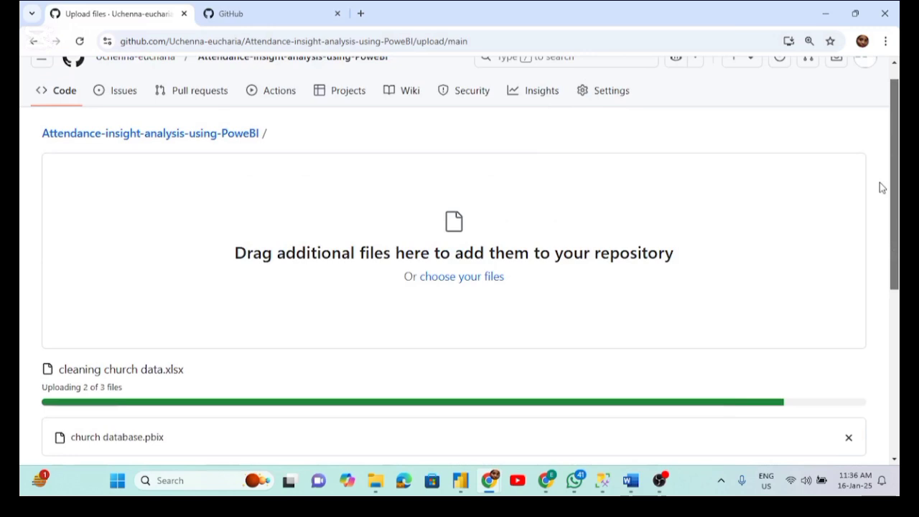
{"action": "scroll", "coordinate": [885, 210], "scroll_direction": "down", "scroll_amount": 3}
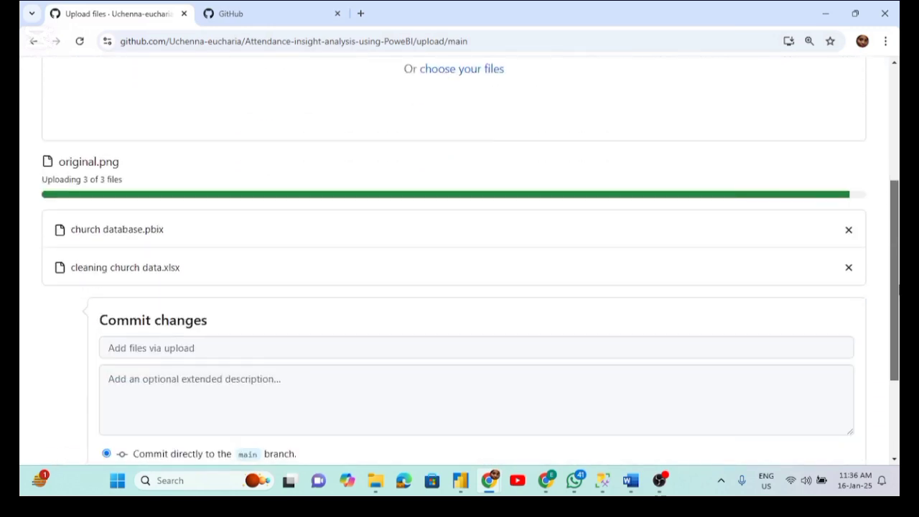
{"action": "scroll", "coordinate": [894, 288], "scroll_direction": "down", "scroll_amount": 3}
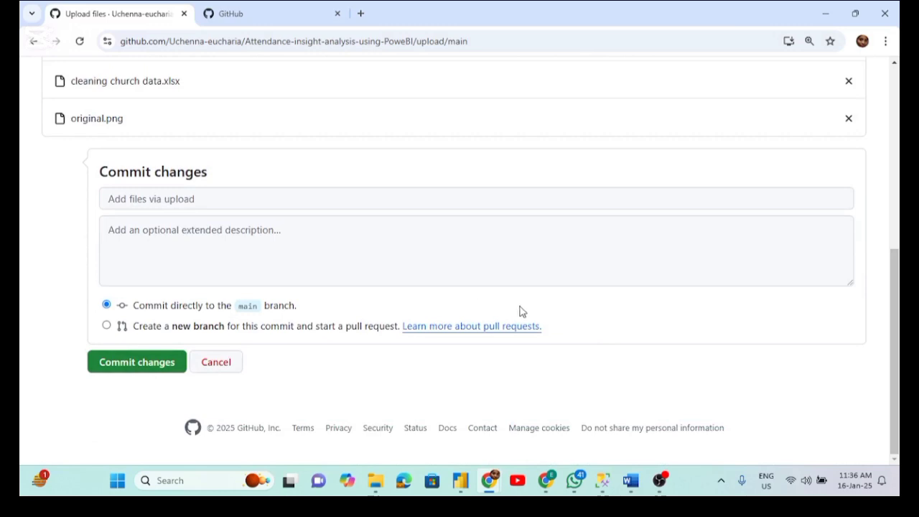
{"action": "left_click", "coordinate": [113, 362]}
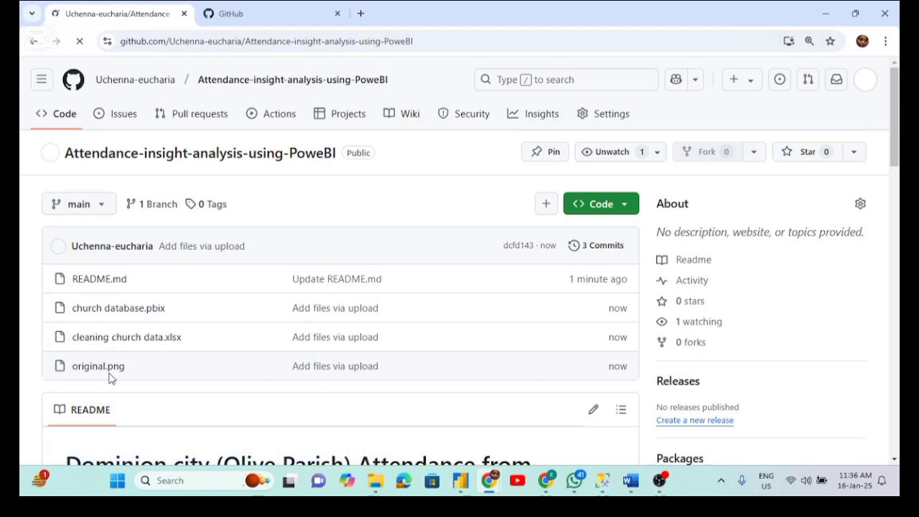
Edit the README and insert the original PNG image from the church insight folder on a new line below the Project Overview paragraph.
{"action": "left_click_drag", "start_coordinate": [896, 130], "coordinate": [895, 188]}
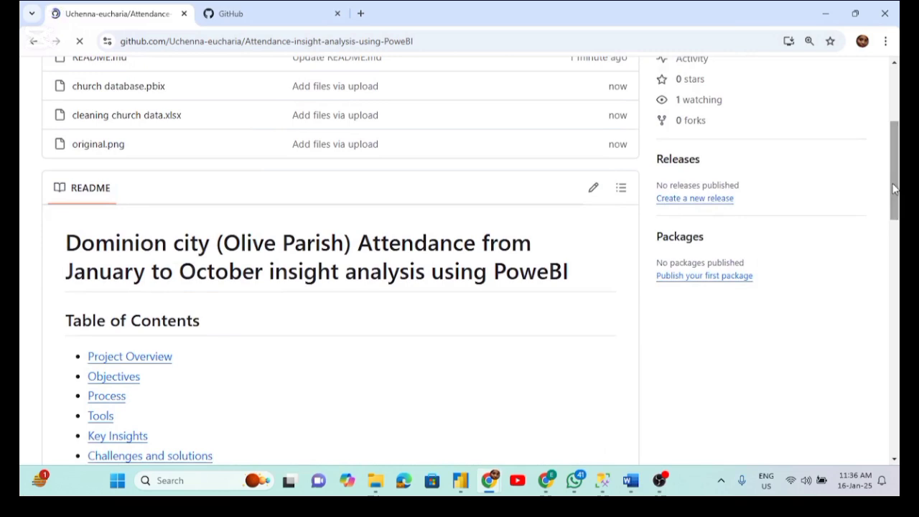
{"action": "left_click_drag", "start_coordinate": [896, 188], "coordinate": [771, 183]}
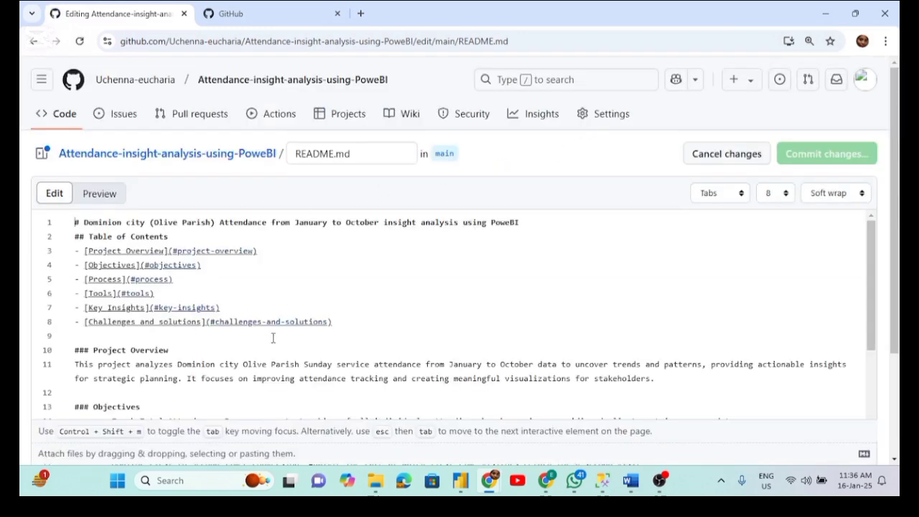
{"action": "key", "text": "Return"}
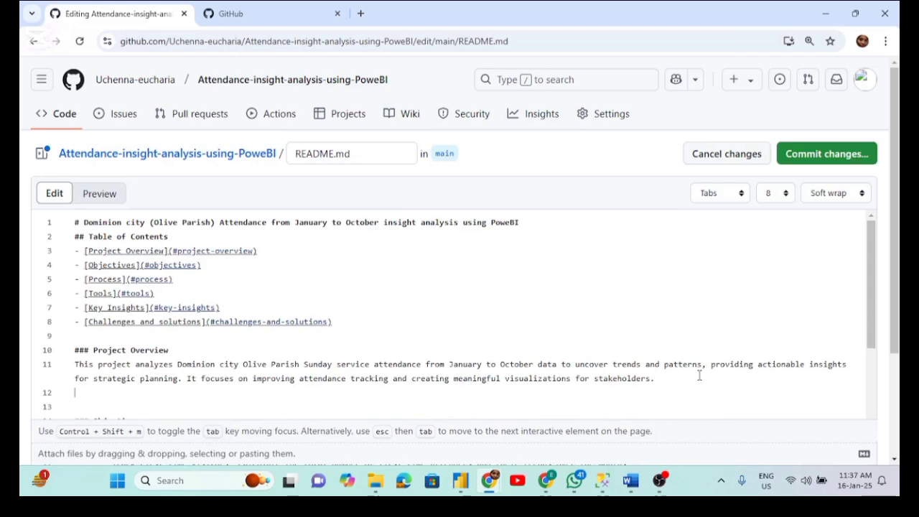
{"action": "left_click", "coordinate": [855, 13]}
{"action": "left_click", "coordinate": [332, 83]}
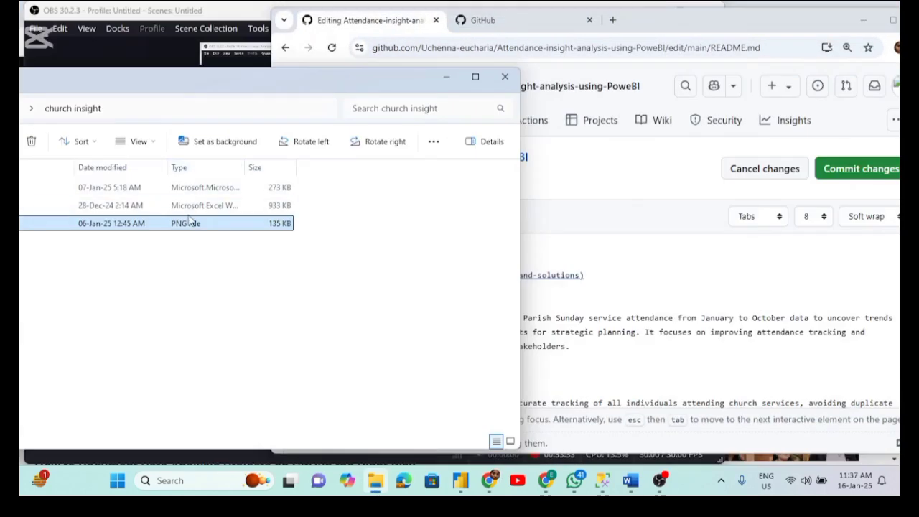
{"action": "left_click_drag", "start_coordinate": [191, 228], "coordinate": [547, 364]}
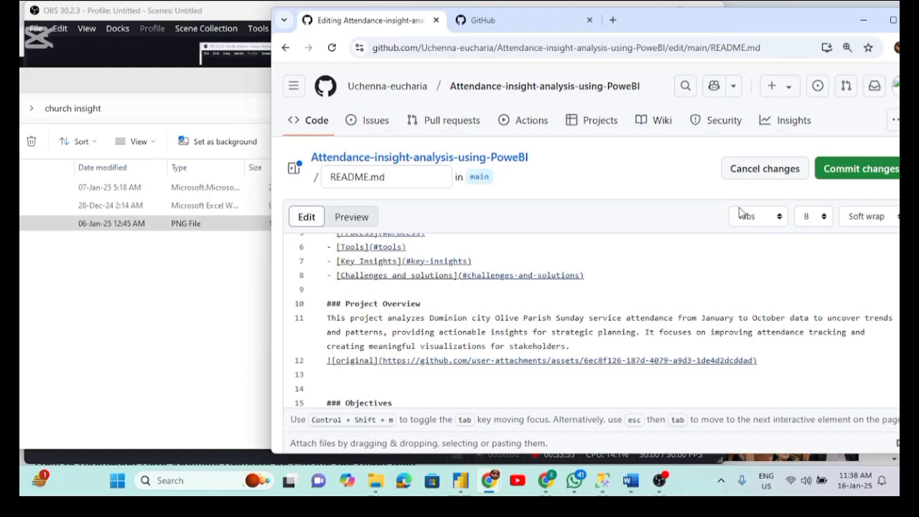
Commit the README to the main branch as "Update README.md" with the extended description "added the image of the project".
{"action": "left_click", "coordinate": [845, 170]}
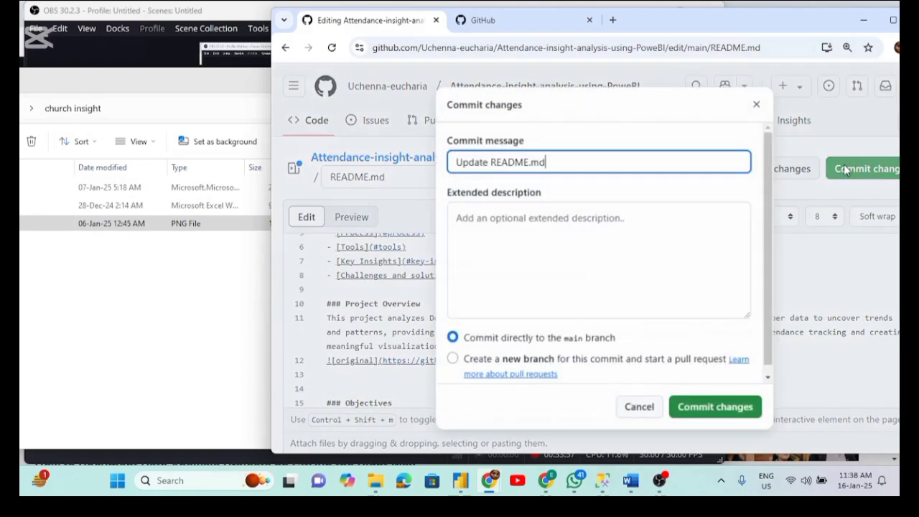
{"action": "left_click", "coordinate": [546, 223]}
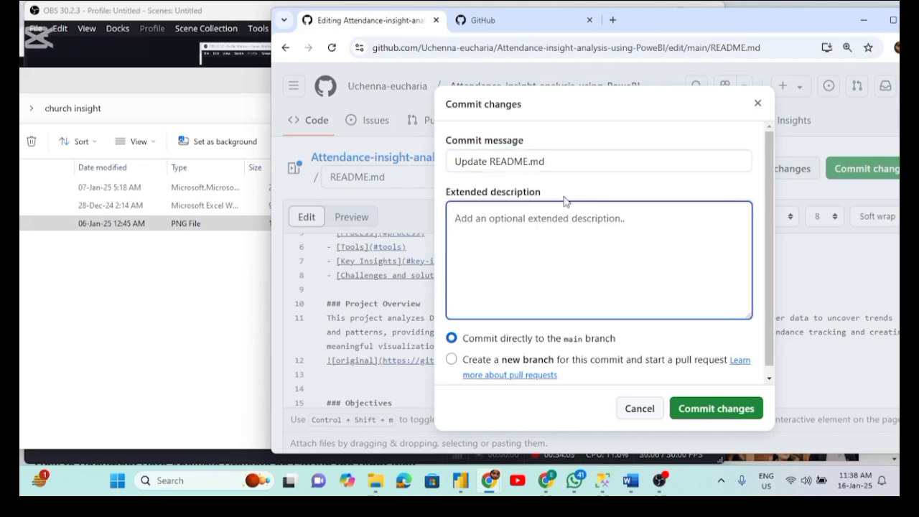
{"action": "left_click", "coordinate": [530, 161]}
{"action": "left_click_drag", "start_coordinate": [530, 161], "coordinate": [446, 164]}
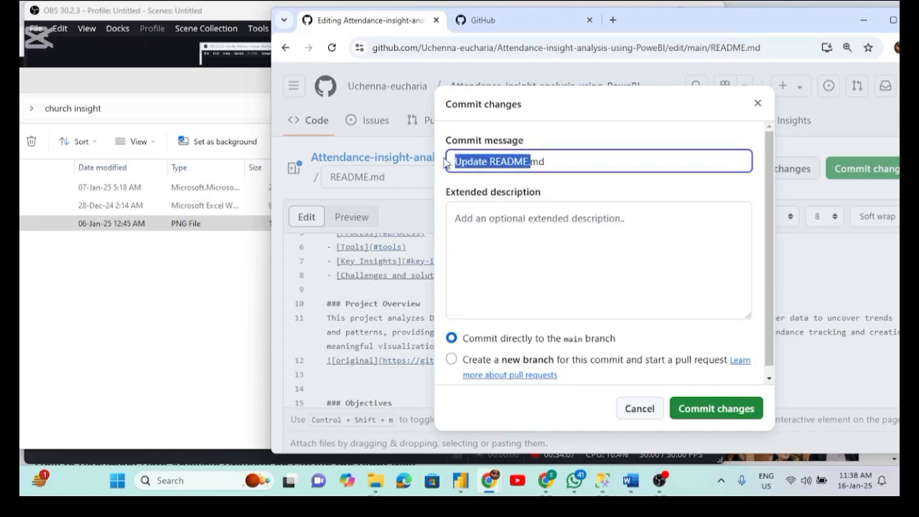
{"action": "left_click", "coordinate": [515, 229]}
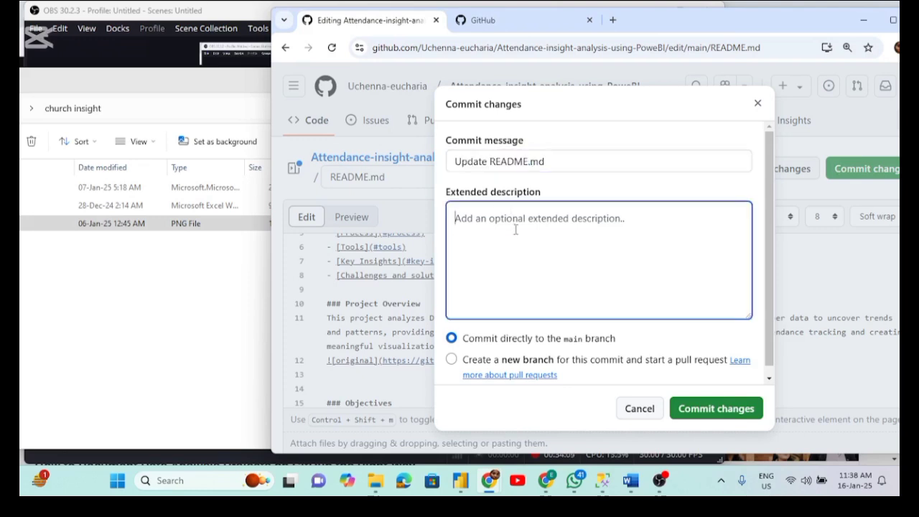
{"action": "type", "text": "attend"}
{"action": "key", "text": "BackSpace"}
{"action": "key", "text": "BackSpace"}
{"action": "key", "text": "BackSpace"}
{"action": "key", "text": "BackSpace"}
{"action": "type", "text": "dd"}
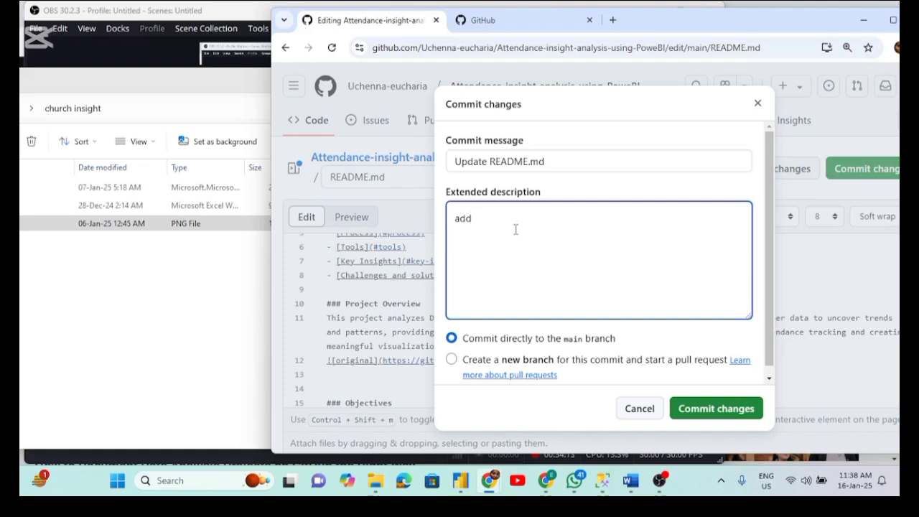
{"action": "type", "text": "ed the "}
{"action": "type", "text": "imah"}
{"action": "type", "text": "ge og"}
{"action": "key", "text": "BackSpace"}
{"action": "type", "text": "f the project"}
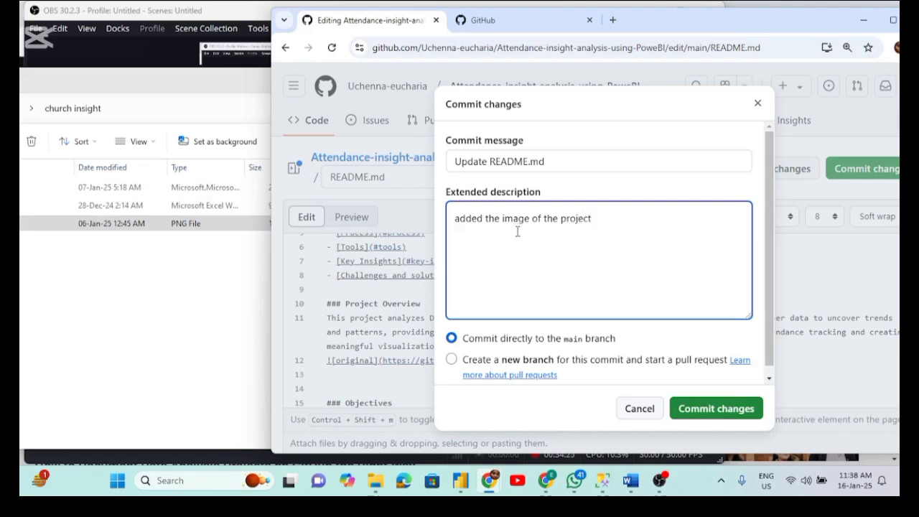
{"action": "left_click", "coordinate": [705, 409]}
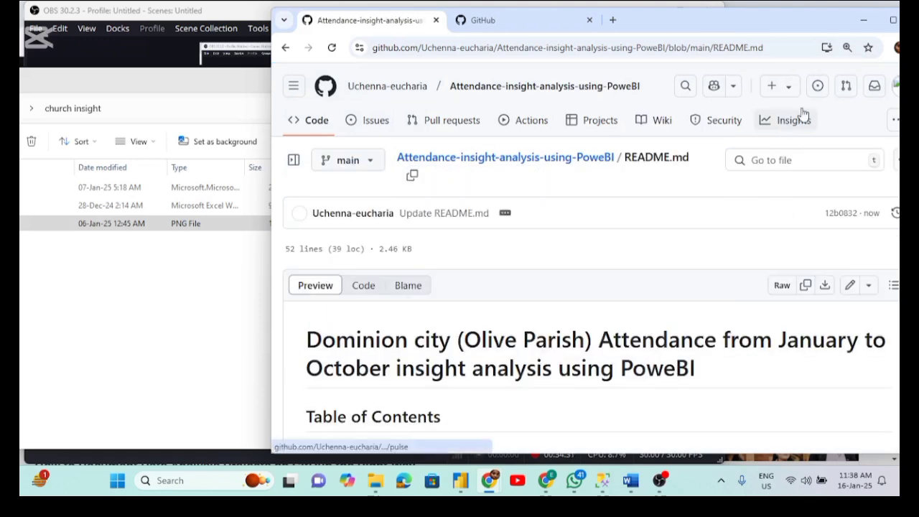
Maximize the browser window and review the committed README with its inserted project image.
{"action": "left_click", "coordinate": [891, 21]}
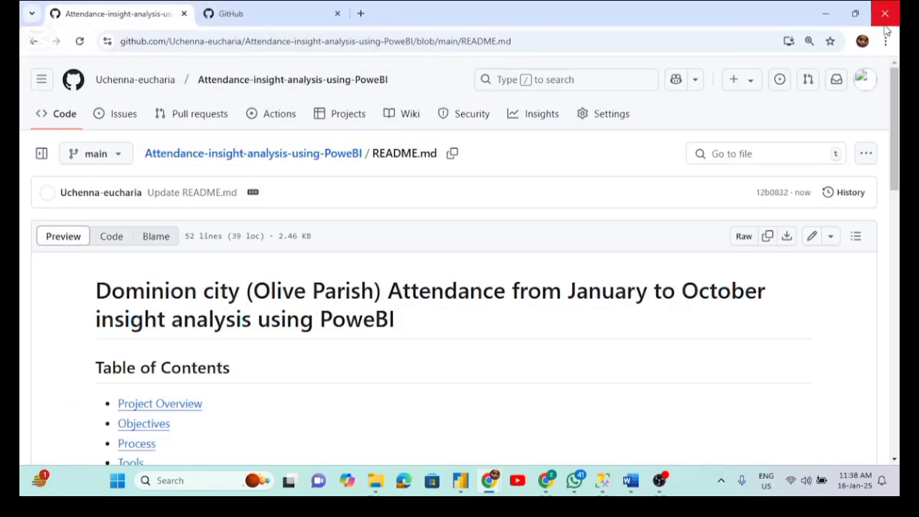
{"action": "left_click_drag", "start_coordinate": [894, 129], "coordinate": [871, 98]}
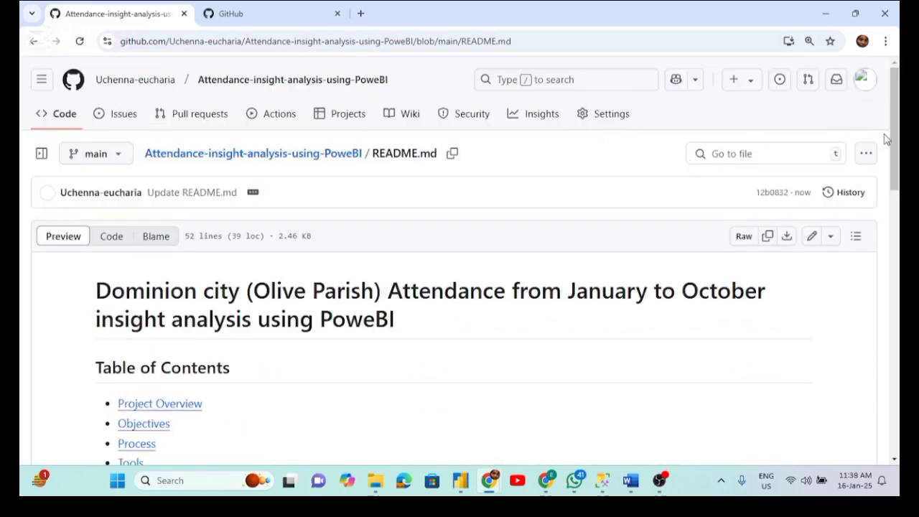
{"action": "left_click_drag", "start_coordinate": [894, 144], "coordinate": [812, 162]}
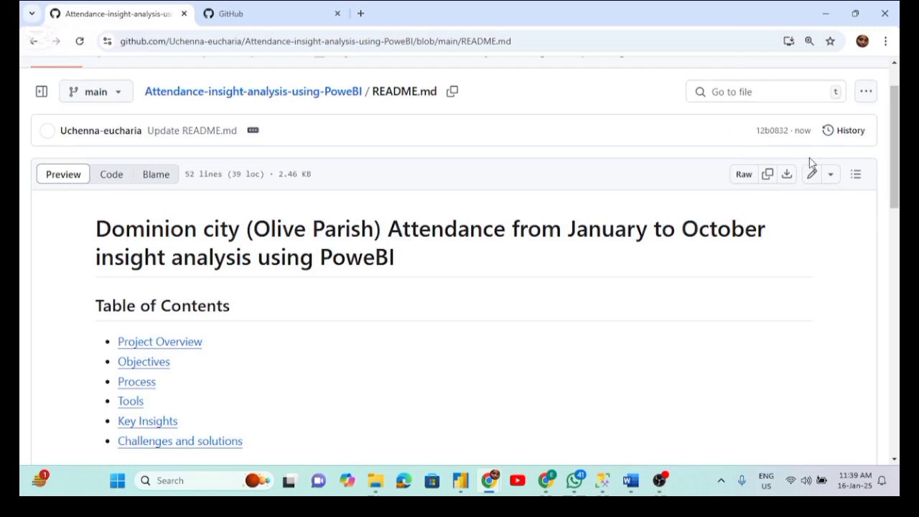